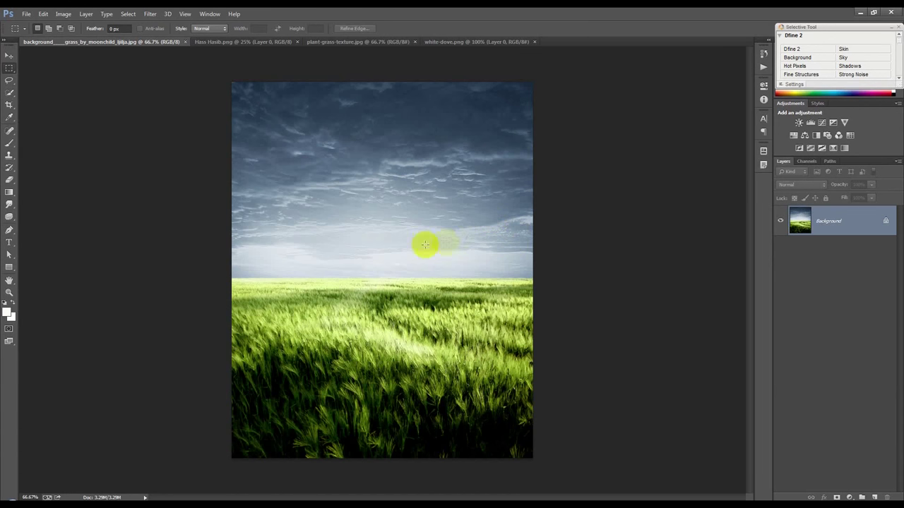
Show rulers and bring up the grass-field background image
click(9, 56)
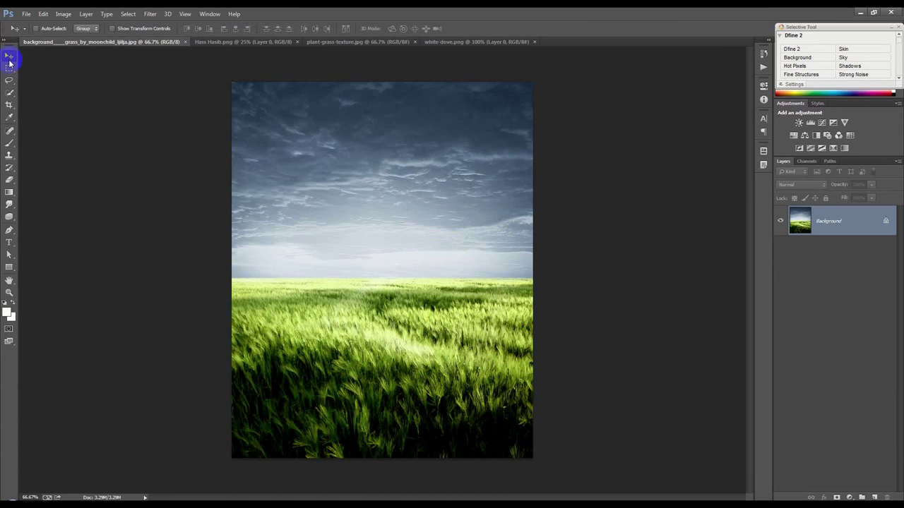
key(ctrl+r)
drag(226, 50, 226, 56)
click(120, 50)
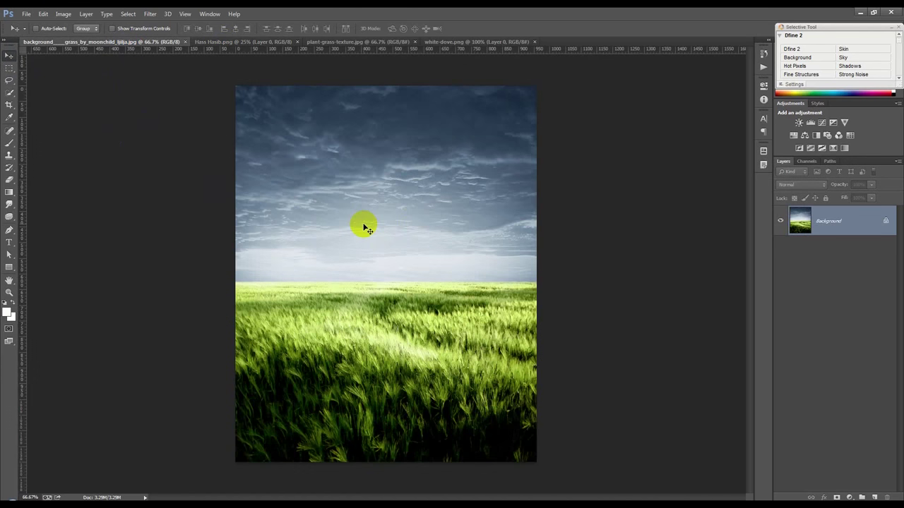
mouse_move(310, 126)
mouse_down()
mouse_move(273, 48)
mouse_move(423, 297)
mouse_up()
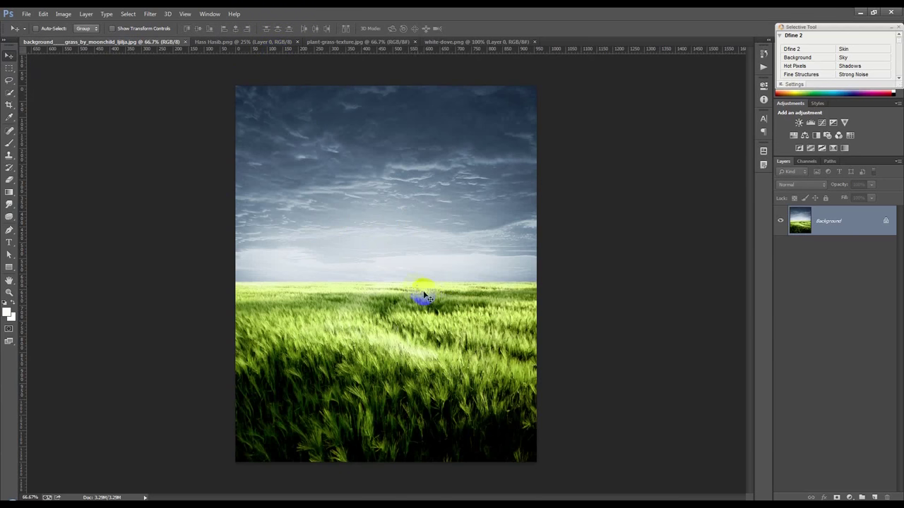
Crop equal amounts off the left and right edges of the background
scroll(438, 296, up, 1)
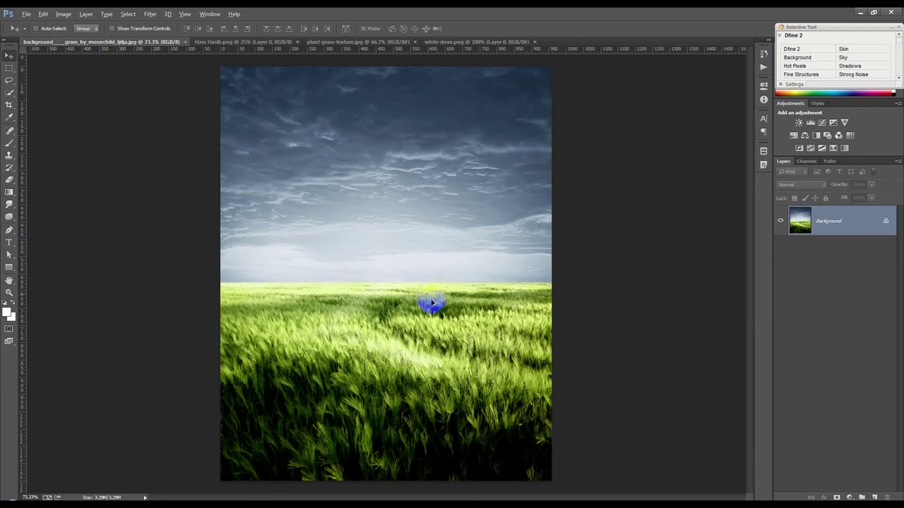
click(9, 105)
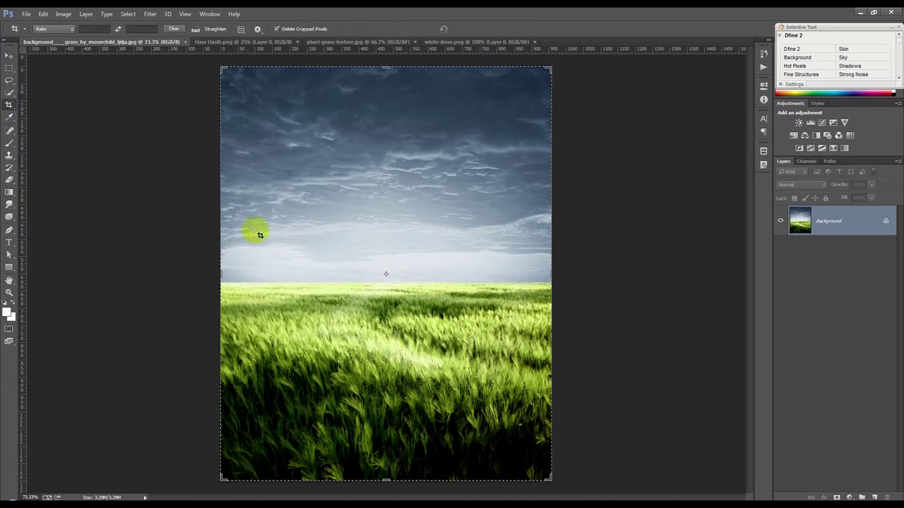
drag(220, 269, 230, 269)
click(473, 30)
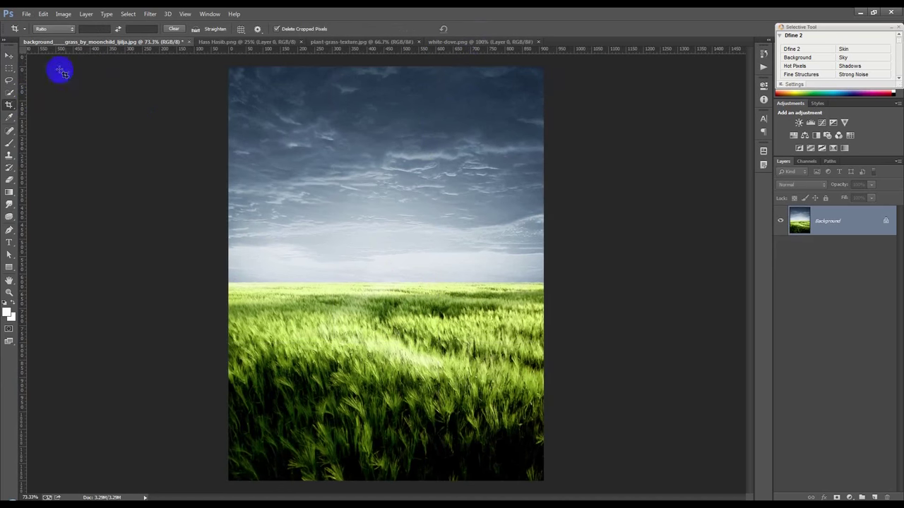
click(9, 56)
Drag the cut-out man's layer from his PNG into the grass-field image
click(216, 44)
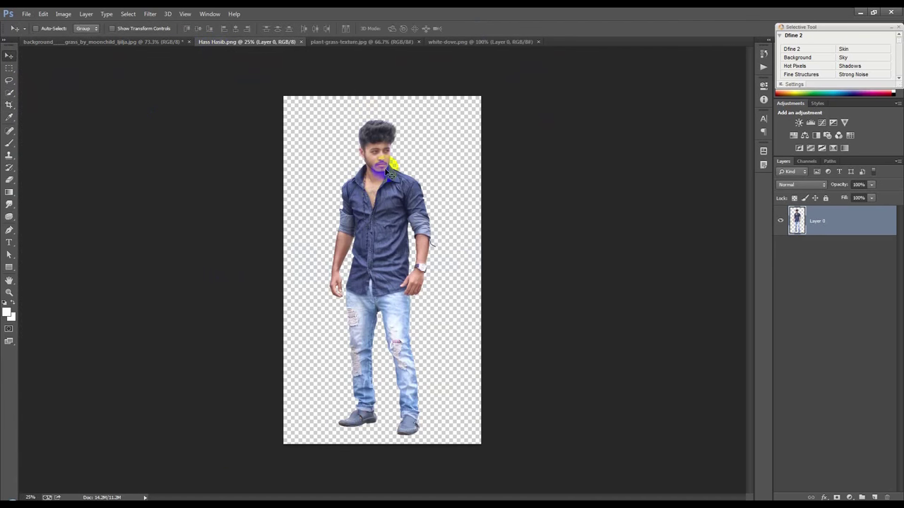
drag(403, 182, 369, 100)
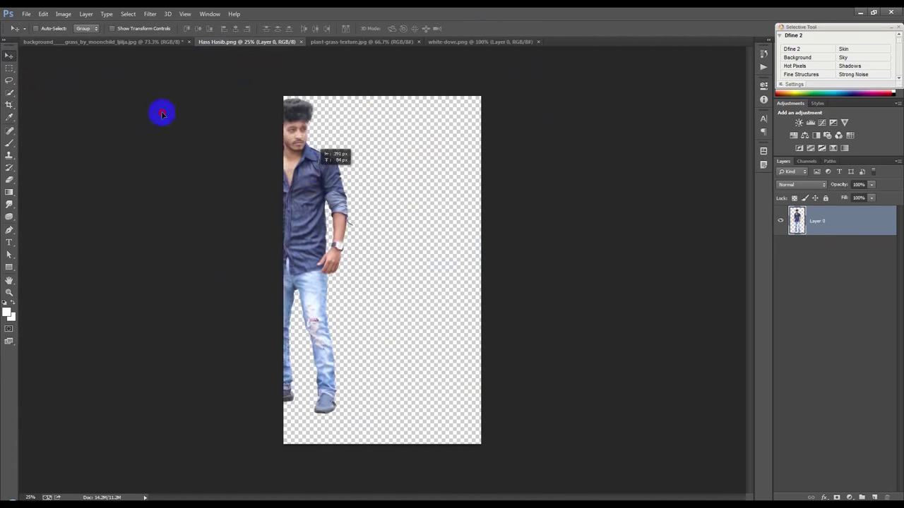
drag(369, 100, 401, 240)
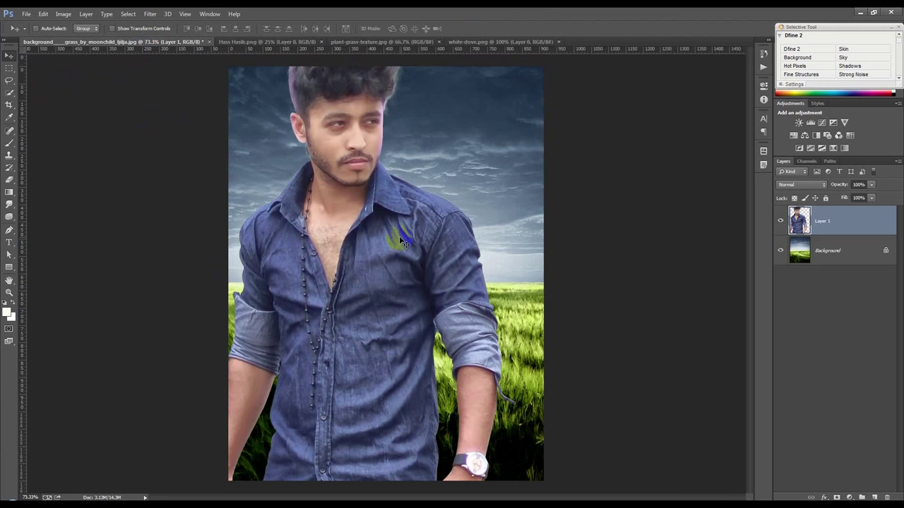
Scale the man to 53%, shrink him further, and centre him in the field
key(ctrl+t)
click(136, 29)
text(53)
key(Return)
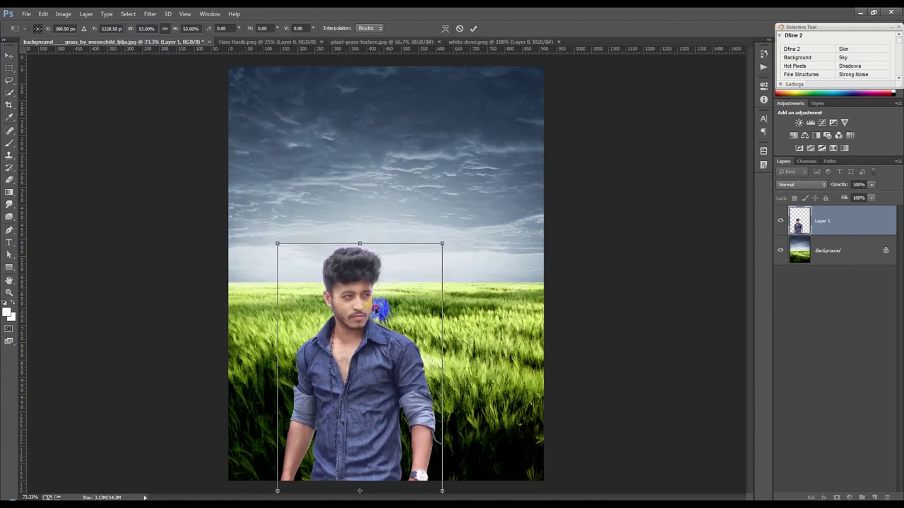
drag(376, 310, 414, 159)
drag(483, 97, 447, 196)
drag(401, 255, 393, 202)
drag(438, 143, 423, 168)
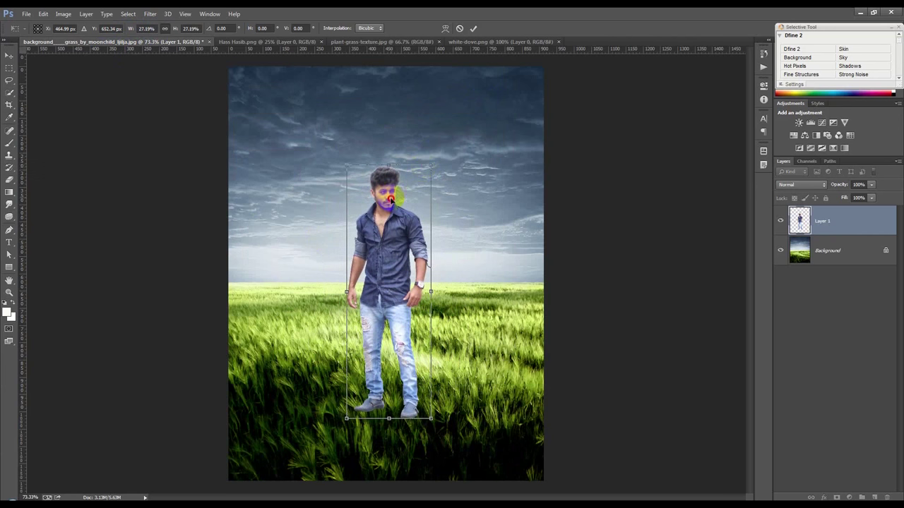
click(473, 28)
click(439, 299)
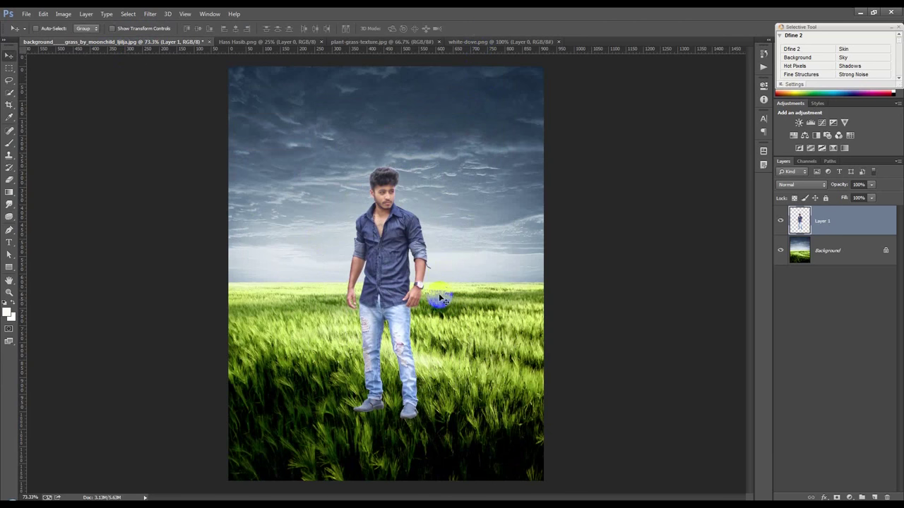
Add a layer mask to the man and enlarge him to about 116%
click(836, 496)
click(363, 379)
key(alt)
scroll(378, 262, down, 3)
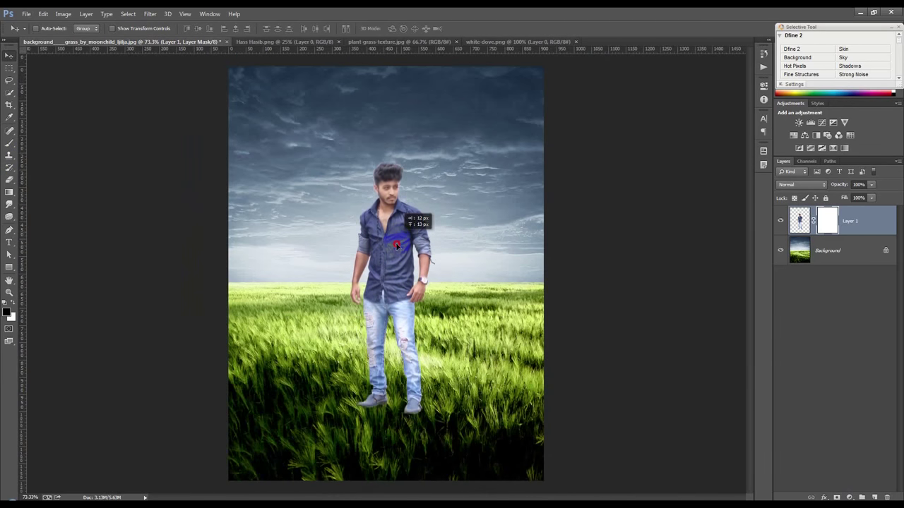
drag(391, 239, 396, 249)
key(ctrl+t)
drag(432, 177, 468, 170)
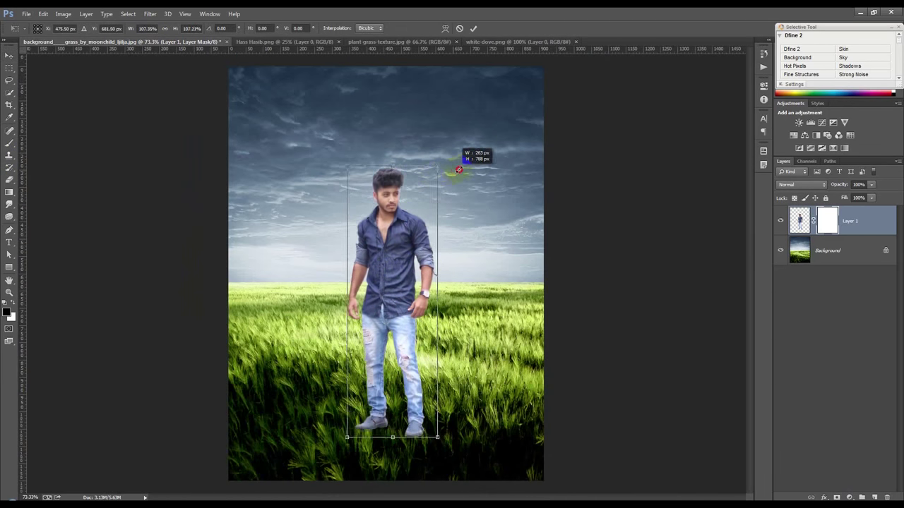
drag(395, 241, 396, 231)
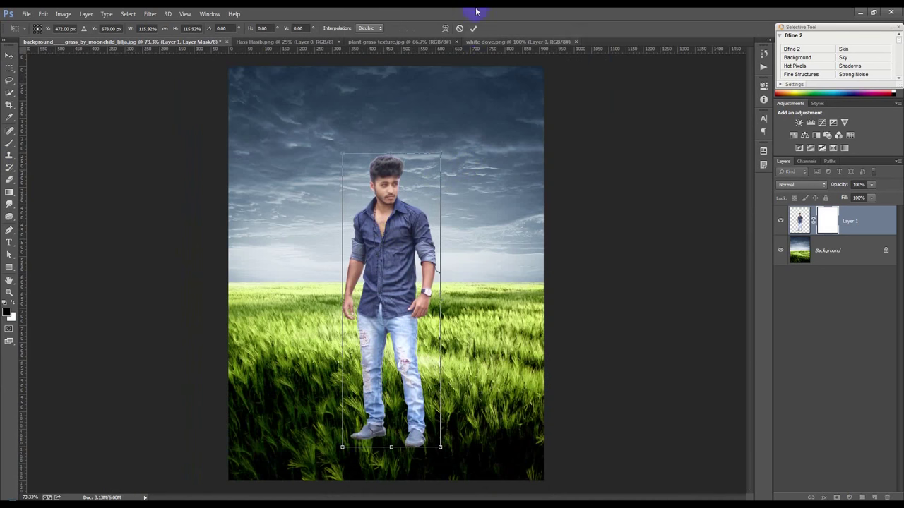
click(473, 30)
Paint black with a soft brush on the mask to hide the man's feet
scroll(399, 326, up, 1)
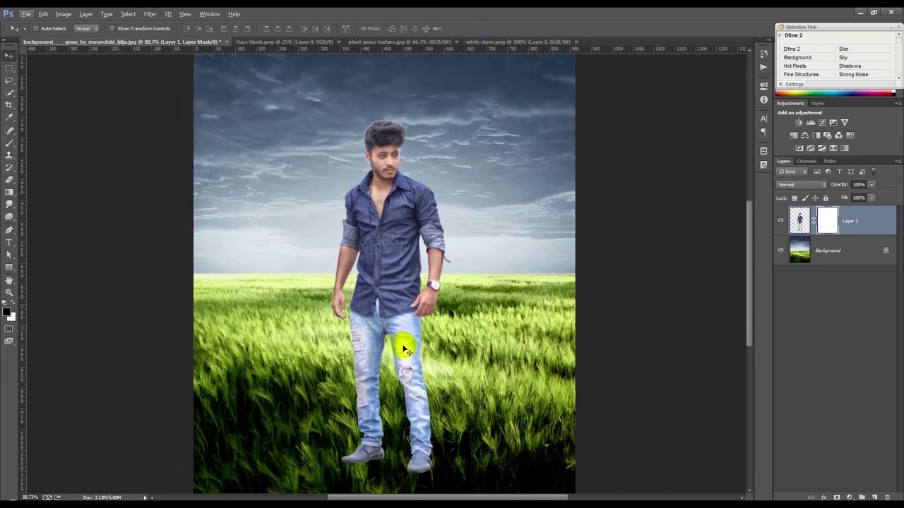
scroll(399, 332, down, 1)
click(9, 142)
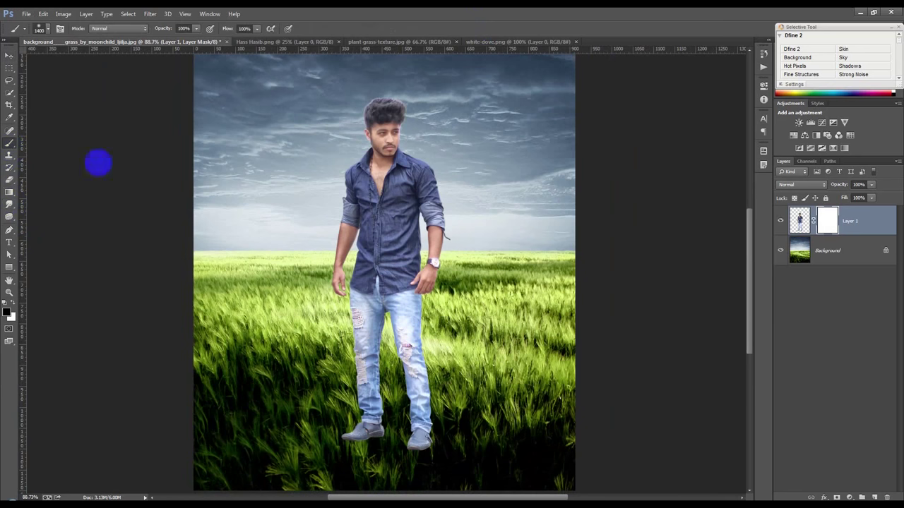
right_click(310, 210)
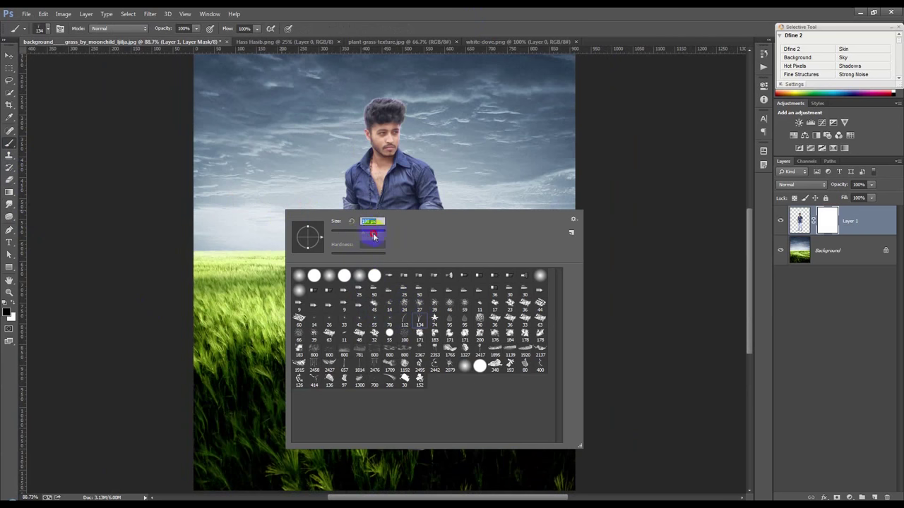
click(336, 19)
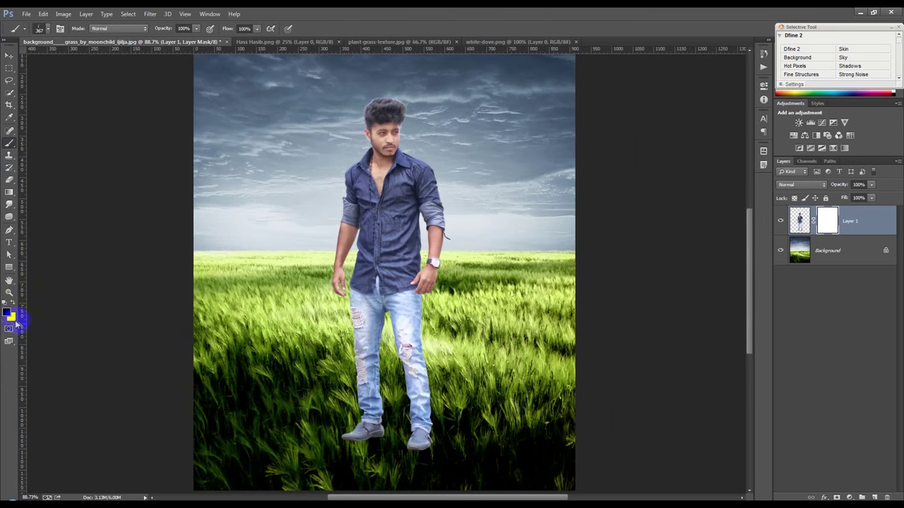
click(11, 318)
click(528, 308)
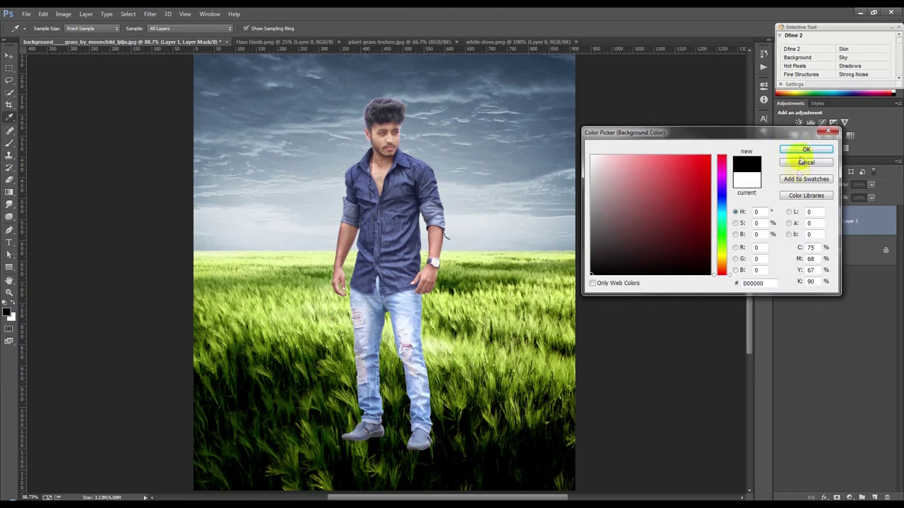
key(Return)
scroll(389, 448, up, 2)
mouse_move(427, 429)
mouse_down()
mouse_move(441, 396)
mouse_move(404, 408)
mouse_move(434, 398)
mouse_move(359, 438)
mouse_move(324, 429)
mouse_move(428, 391)
mouse_move(329, 383)
mouse_move(389, 347)
mouse_move(312, 318)
mouse_move(395, 307)
mouse_move(441, 343)
mouse_move(430, 384)
mouse_move(396, 374)
mouse_up()
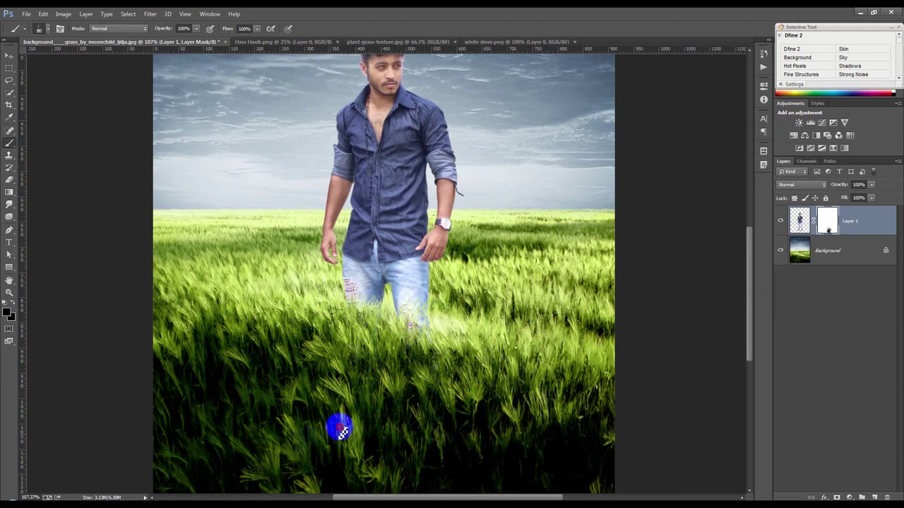
scroll(374, 428, down, 1)
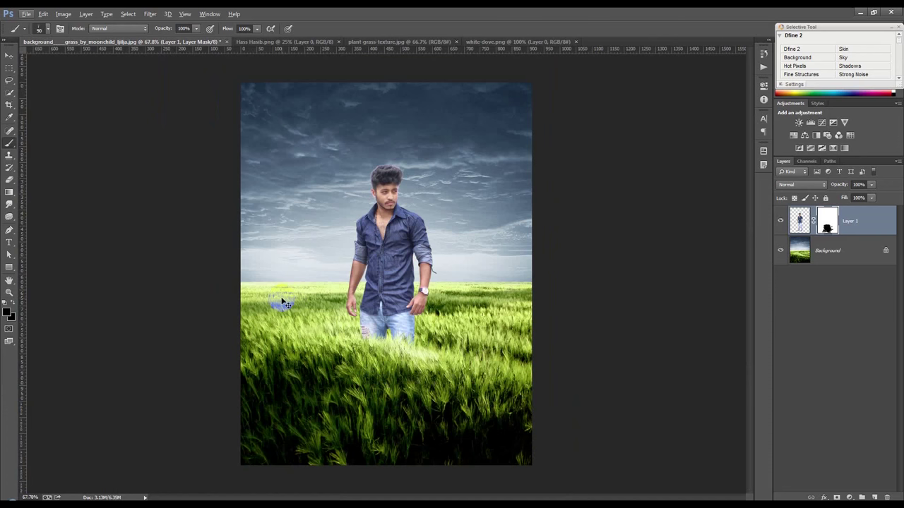
key(ctrl+t)
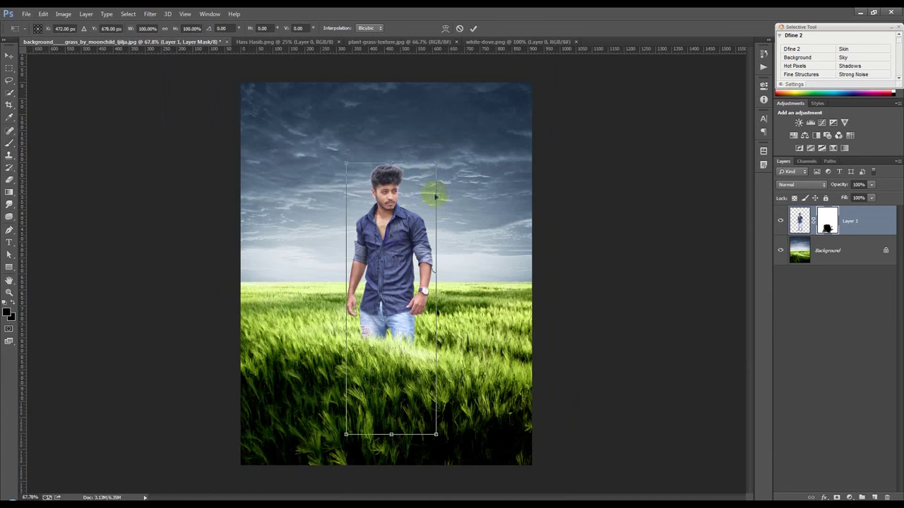
Scale the man to about 85% and shift him left and down into the grass
drag(437, 161, 428, 187)
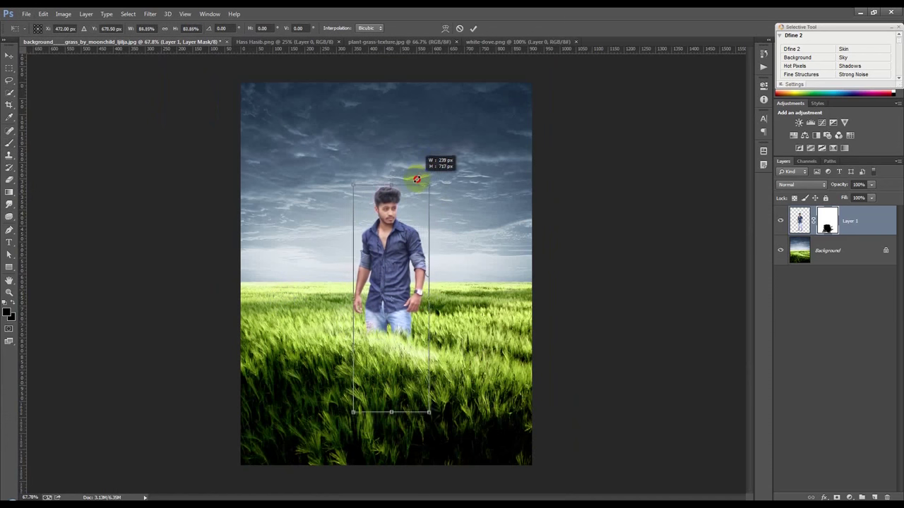
drag(386, 232, 414, 241)
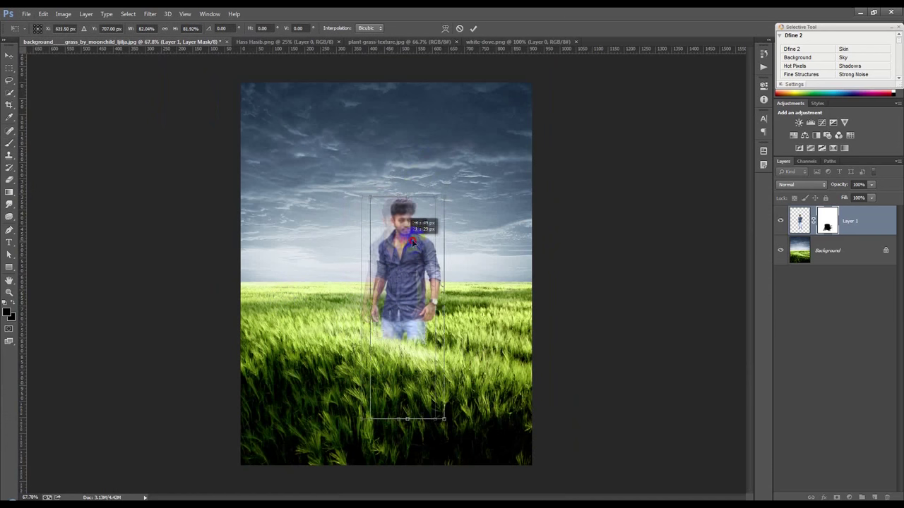
mouse_move(414, 240)
mouse_down()
mouse_move(402, 245)
mouse_move(424, 242)
mouse_move(372, 236)
mouse_up()
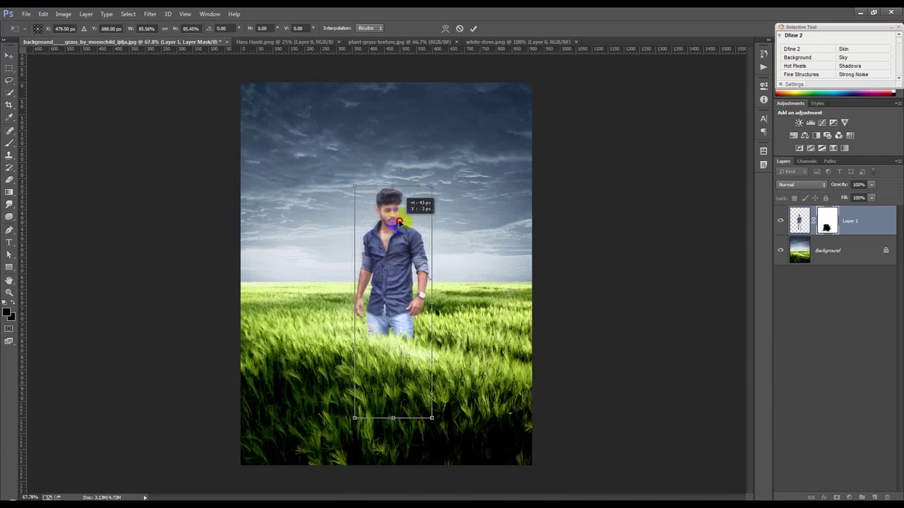
mouse_move(418, 190)
mouse_down()
mouse_move(425, 201)
mouse_move(406, 227)
mouse_up()
click(476, 29)
Select the lower grass area below the man with a rectangular marquee
key(b)
scroll(396, 374, up, 2)
scroll(409, 364, up, 2)
scroll(406, 357, down, 3)
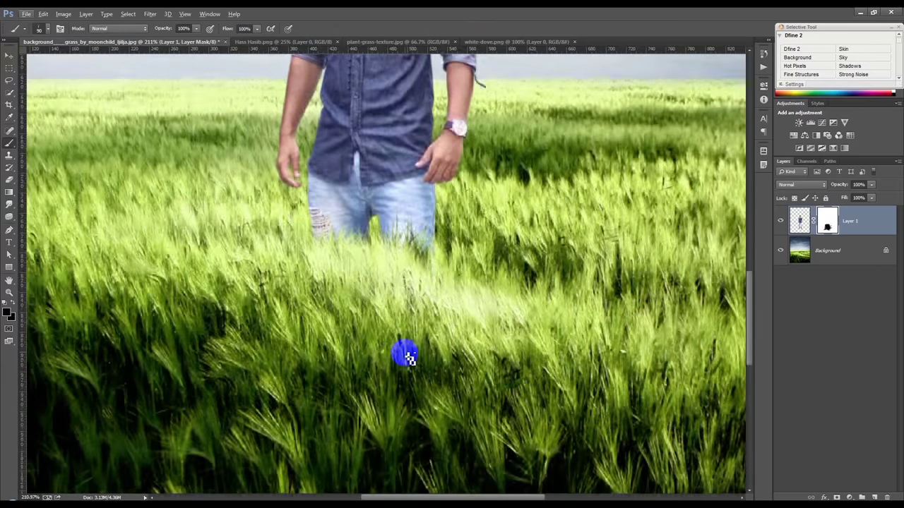
key(ctrl+0)
click(8, 69)
scroll(313, 346, down, 2)
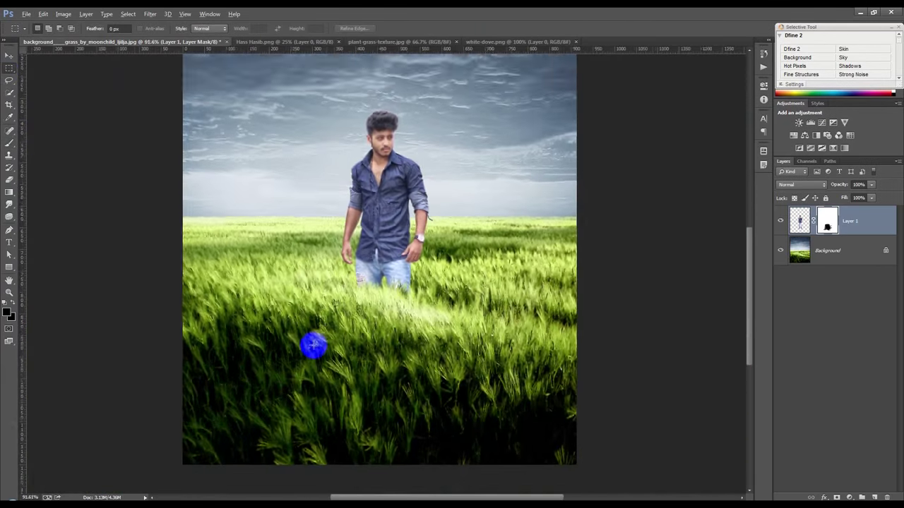
drag(343, 347, 477, 492)
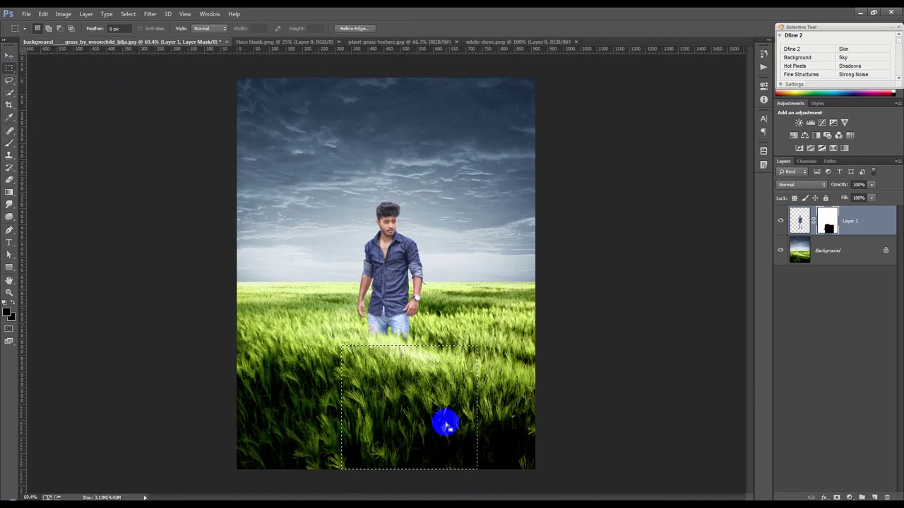
drag(413, 384, 385, 386)
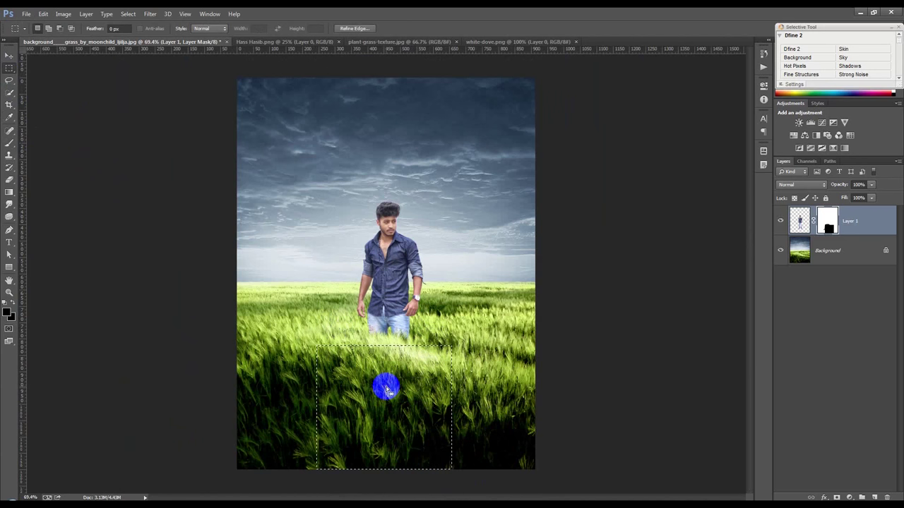
mouse_move(414, 383)
mouse_down()
mouse_move(408, 346)
mouse_move(384, 307)
mouse_up()
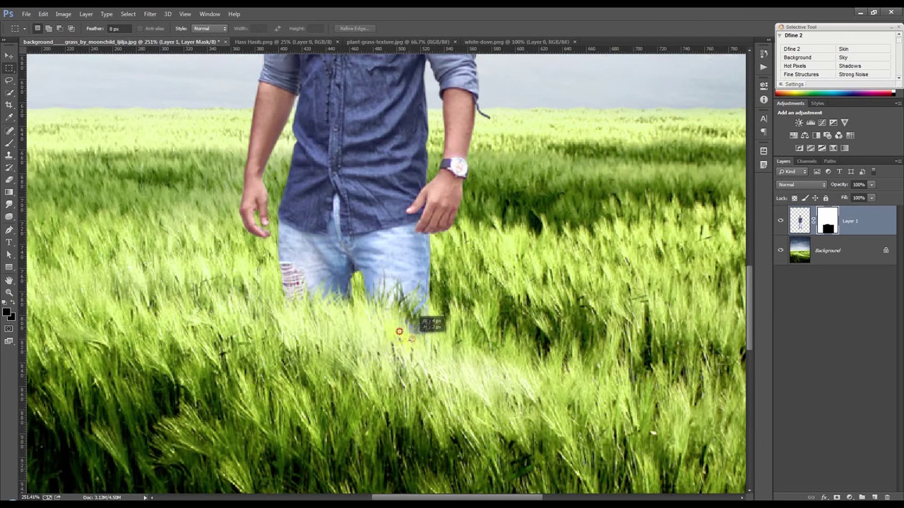
Paint out the bottom of the jeans on the mask where they meet the grass
click(9, 142)
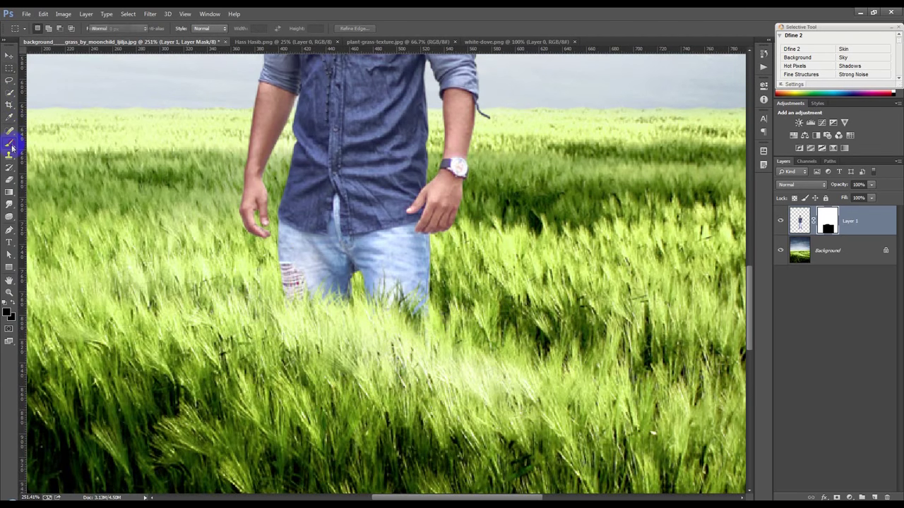
drag(307, 302, 301, 312)
mouse_move(402, 319)
mouse_down()
mouse_move(429, 311)
mouse_move(382, 321)
mouse_up()
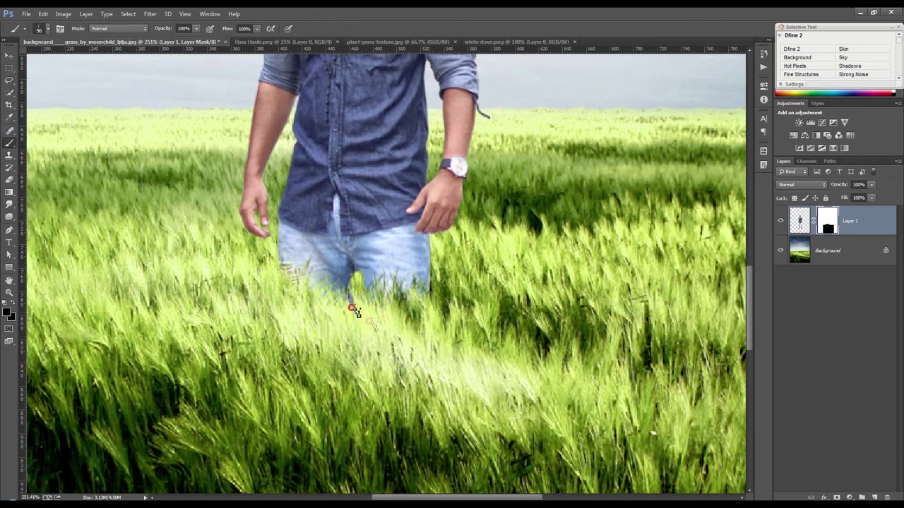
scroll(352, 307, down, 3)
scroll(352, 307, down, 3)
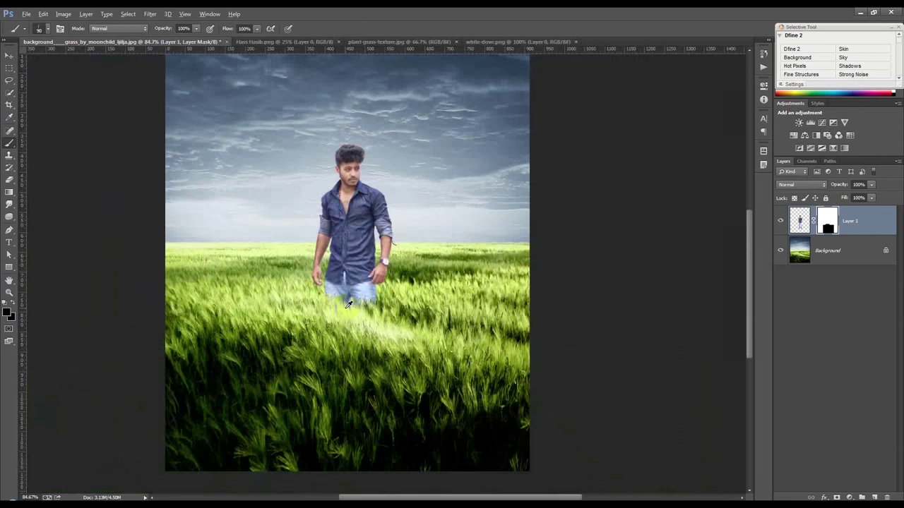
scroll(352, 307, down, 2)
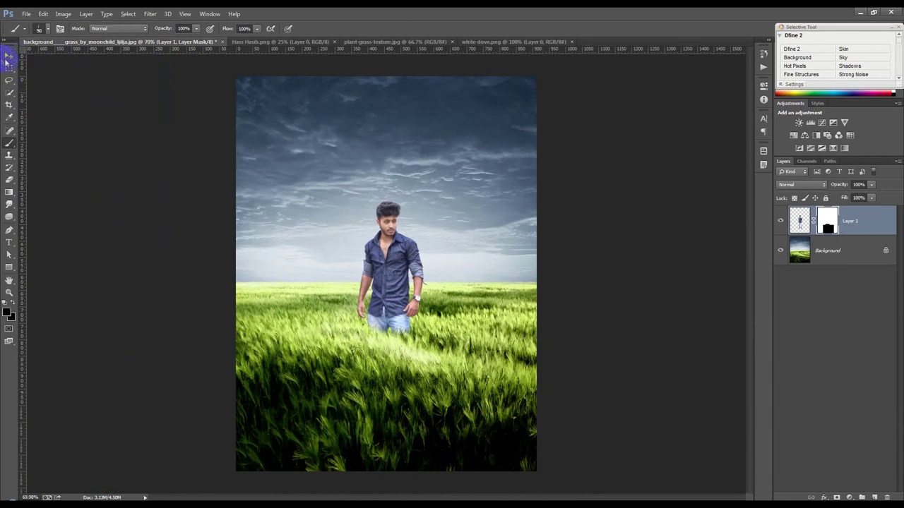
click(9, 56)
scroll(321, 243, up, 2)
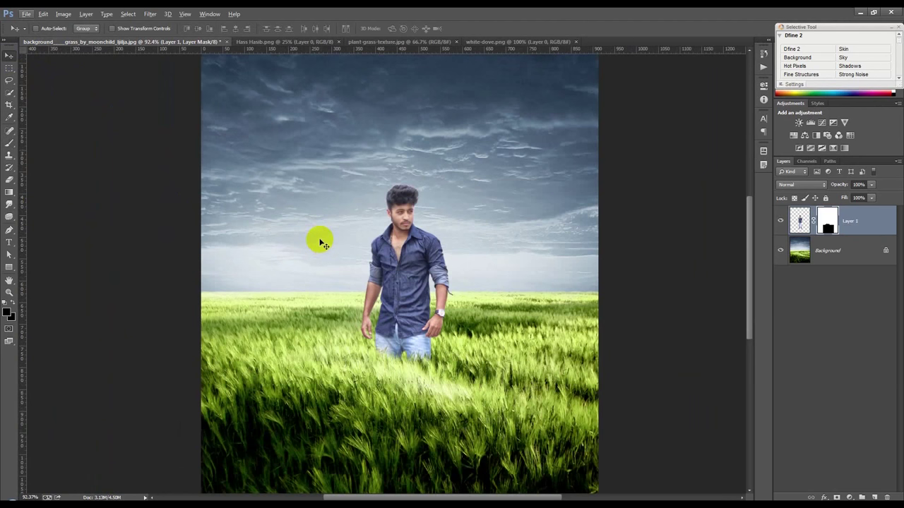
click(833, 261)
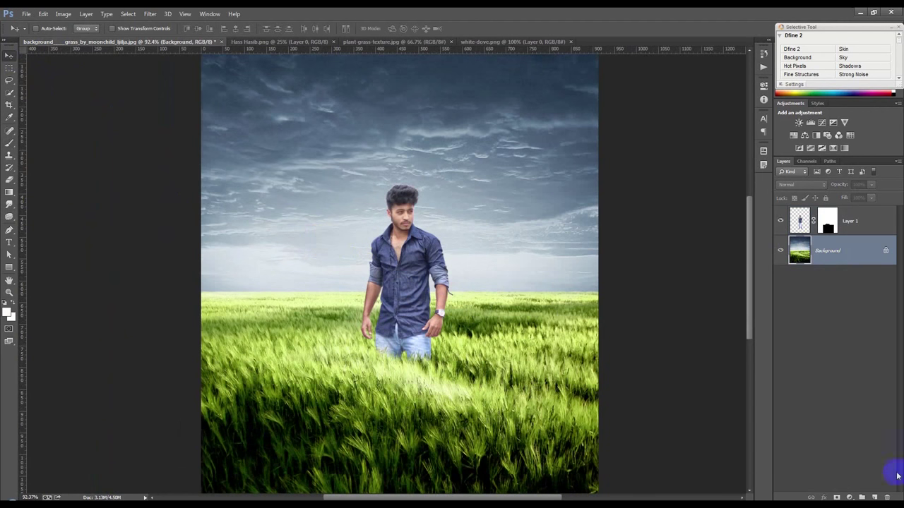
Add a new layer above Background and sample a light grey from the sky
click(874, 497)
click(9, 152)
click(9, 118)
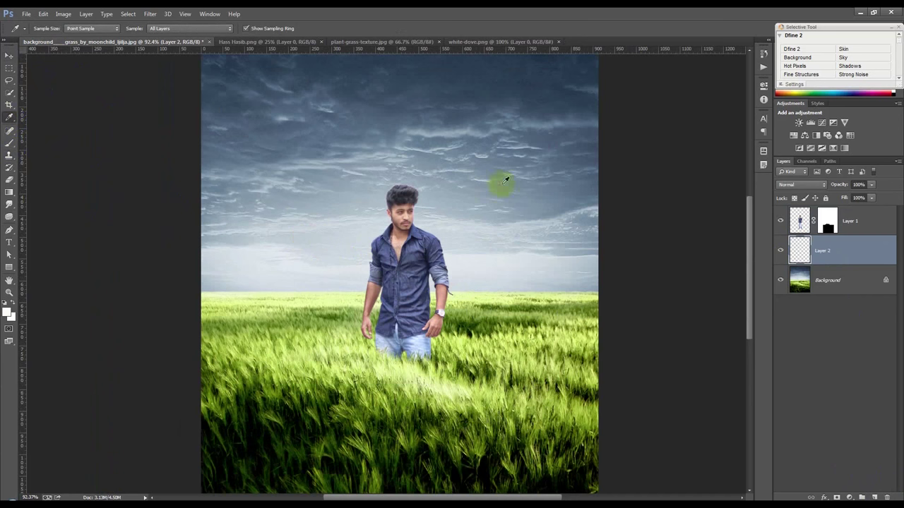
click(456, 369)
click(447, 387)
click(334, 276)
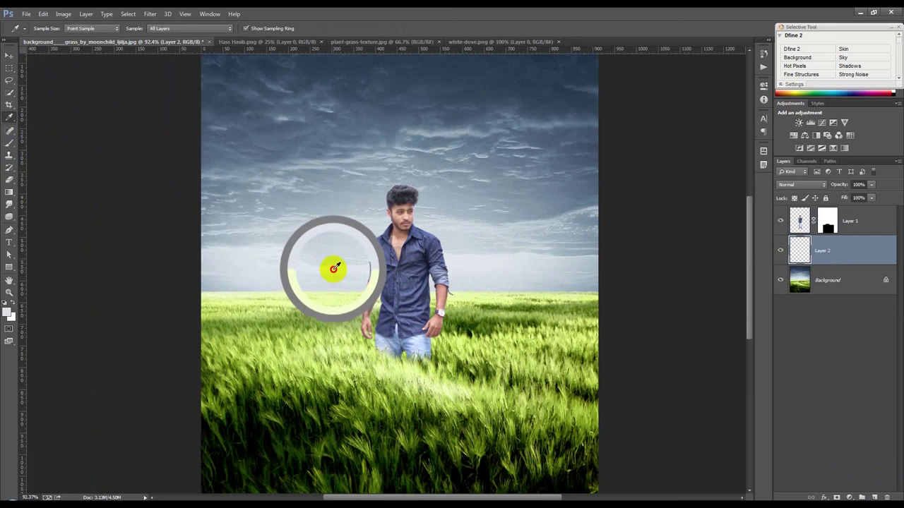
Paint a soft glow beside the man with a 0%-hardness round brush
click(9, 143)
right_click(294, 245)
click(370, 311)
click(493, 11)
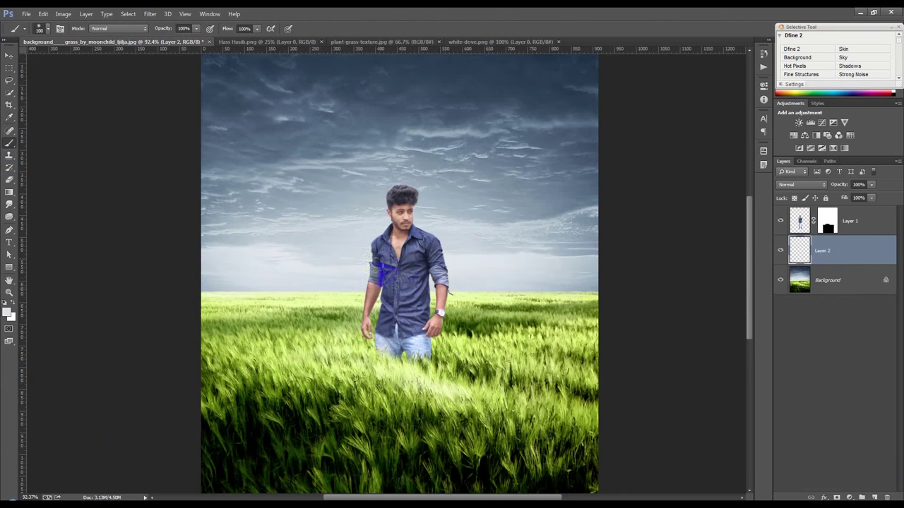
drag(365, 273, 335, 254)
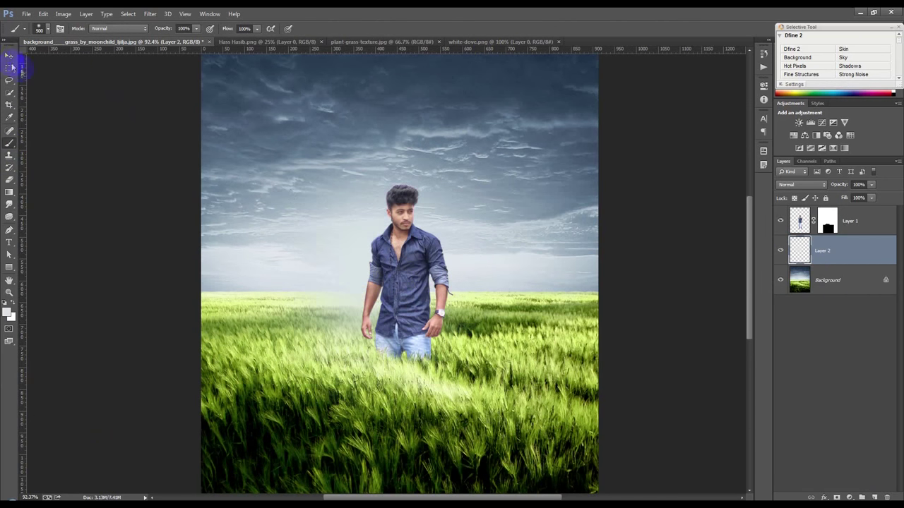
Set Layer 2 to Screen blending and move the glow up and right of the man
click(10, 56)
click(794, 185)
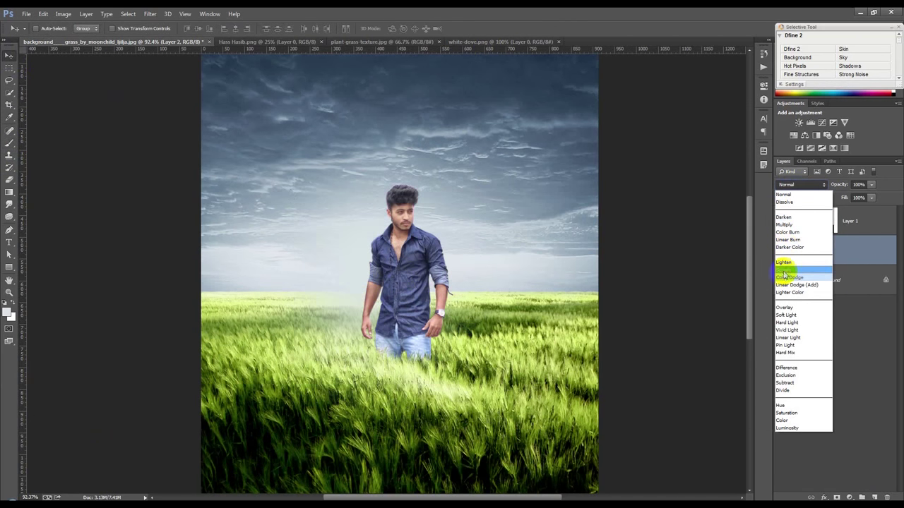
click(786, 269)
mouse_move(452, 303)
mouse_down()
mouse_move(517, 270)
mouse_move(490, 272)
mouse_move(484, 285)
mouse_move(486, 272)
mouse_up()
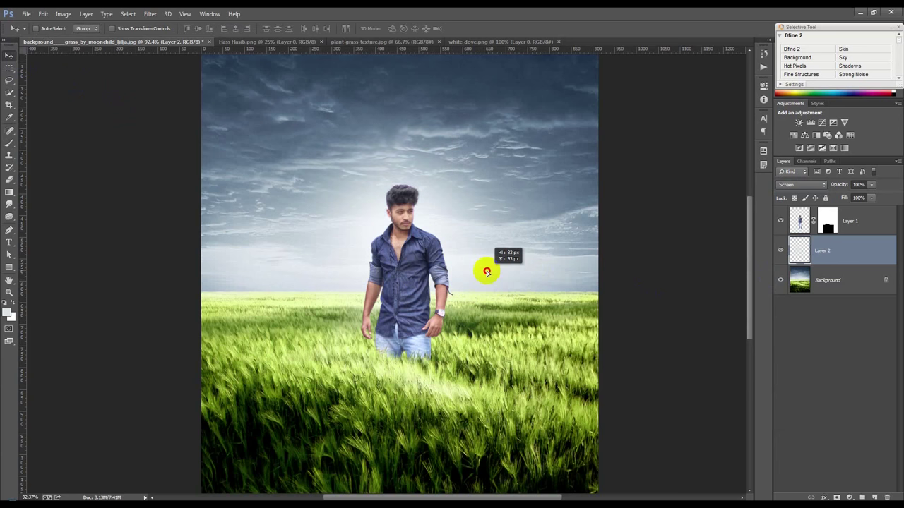
click(796, 256)
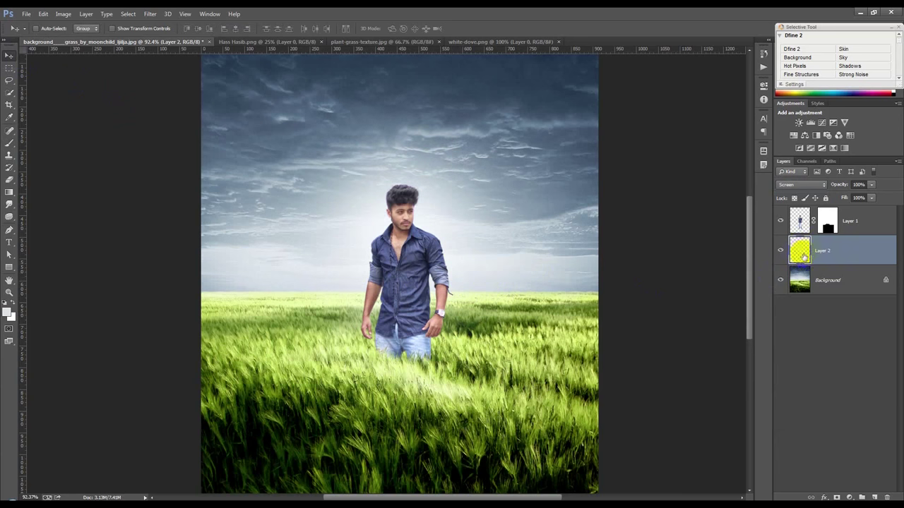
Duplicate the glow above the man's layer, shrink it to 64%, and set 70% opacity
key(ctrl+j)
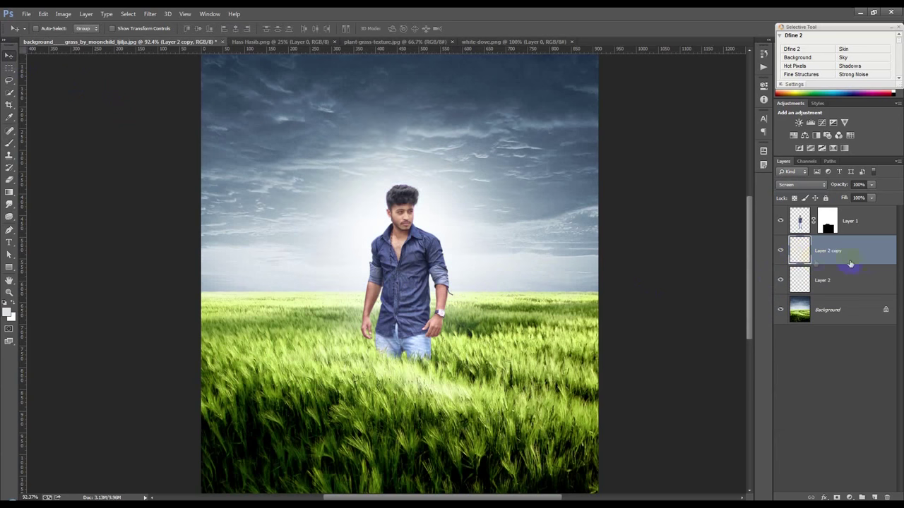
drag(833, 233, 831, 212)
mouse_move(481, 228)
mouse_down()
mouse_move(524, 210)
mouse_move(514, 215)
mouse_up()
scroll(460, 210, up, 2)
key(ctrl+t)
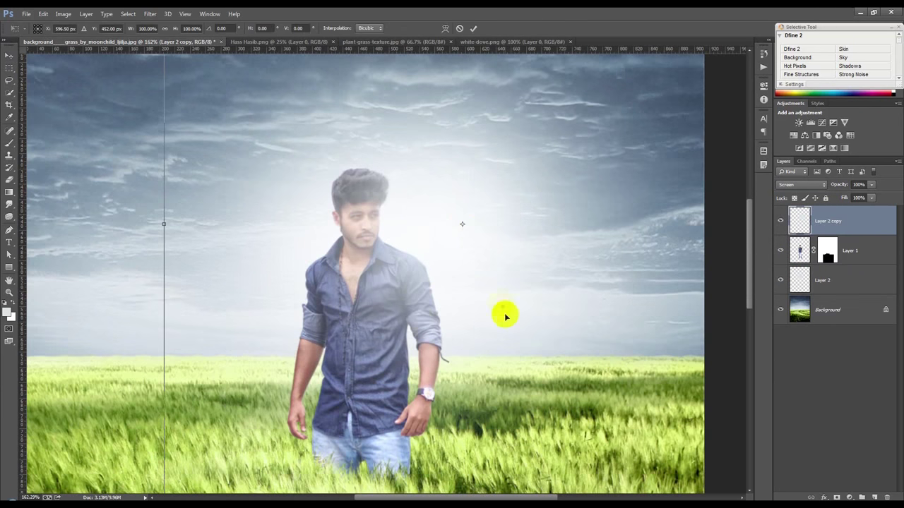
scroll(242, 387, down, 2)
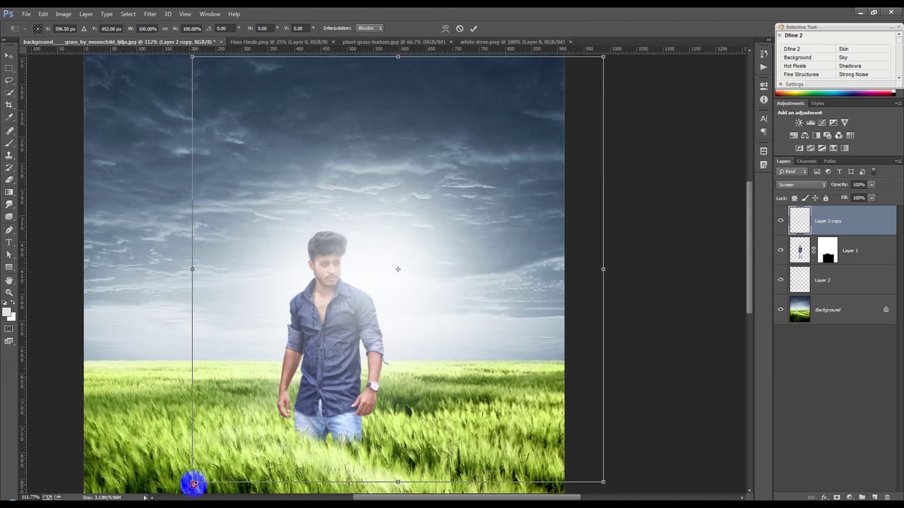
drag(193, 482, 266, 404)
drag(423, 362, 421, 363)
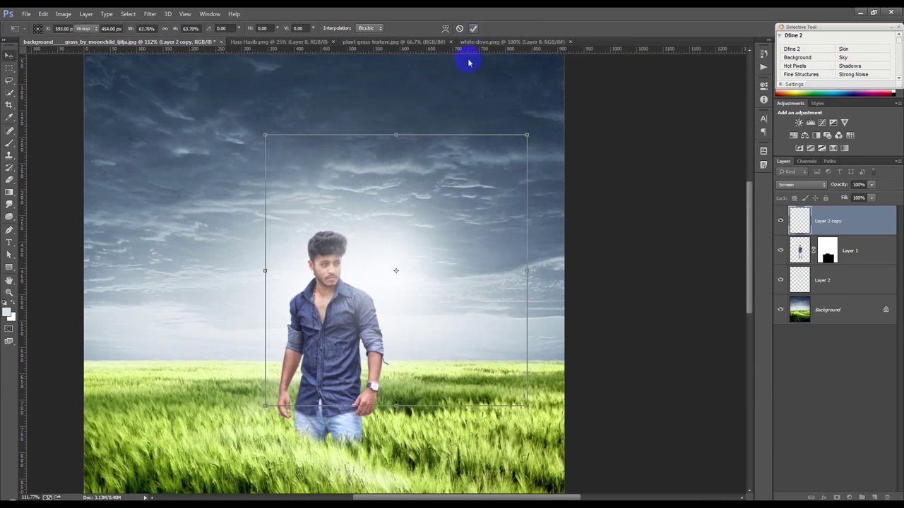
scroll(363, 282, up, 2)
drag(423, 262, 418, 275)
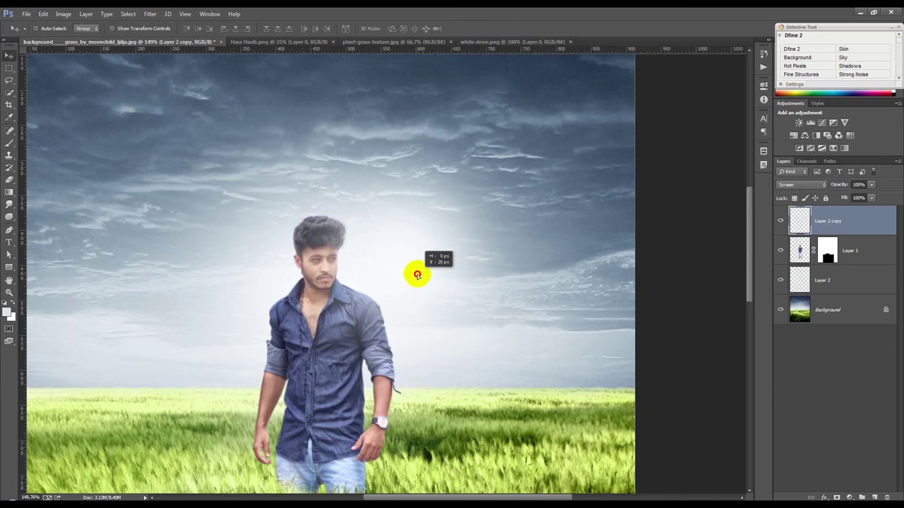
drag(828, 185, 826, 183)
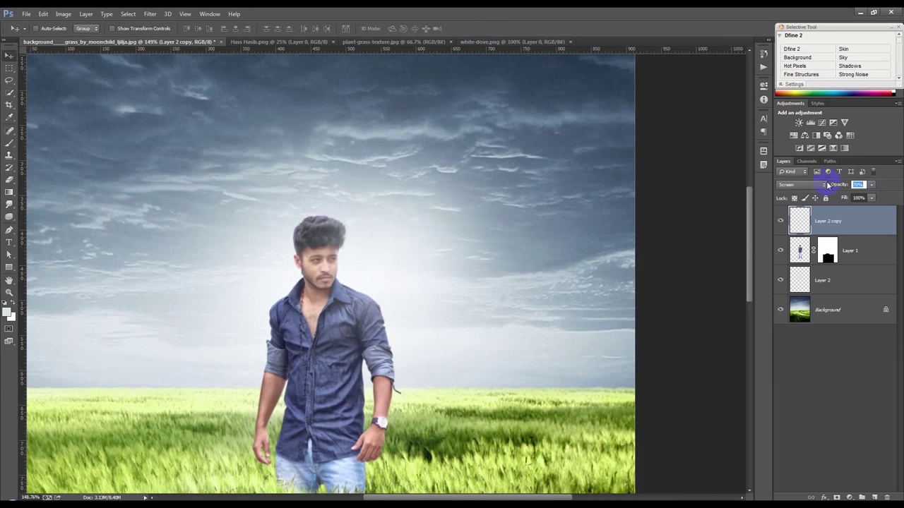
text(70)
scroll(419, 306, down, 3)
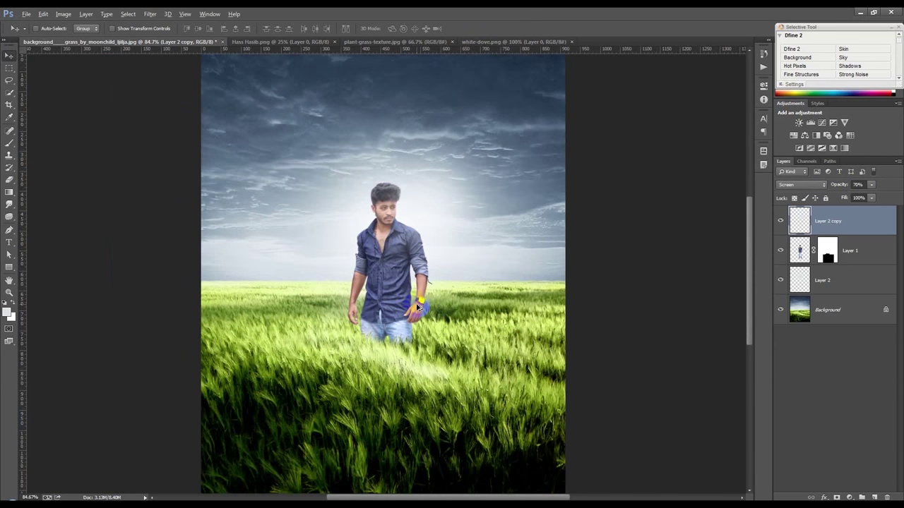
Switch to plant-grass-texture.jpg and apply Auto Contrast
click(275, 41)
click(392, 42)
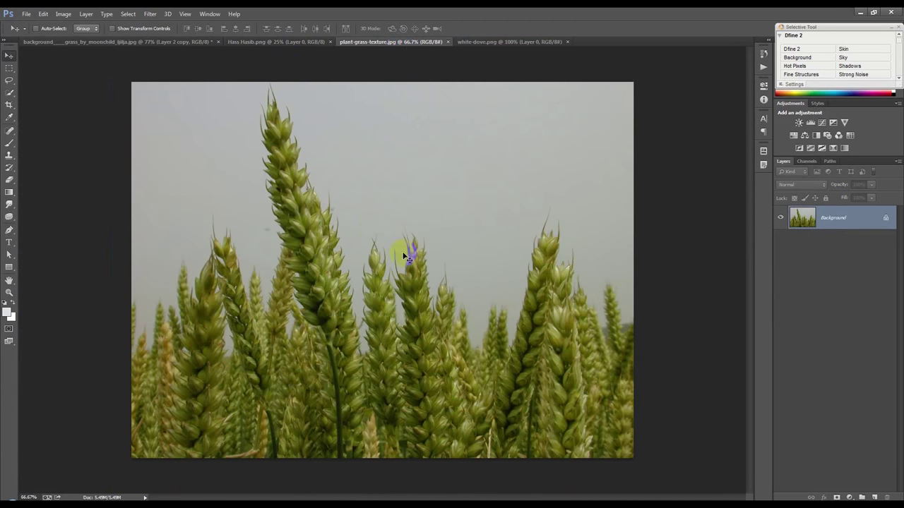
click(63, 15)
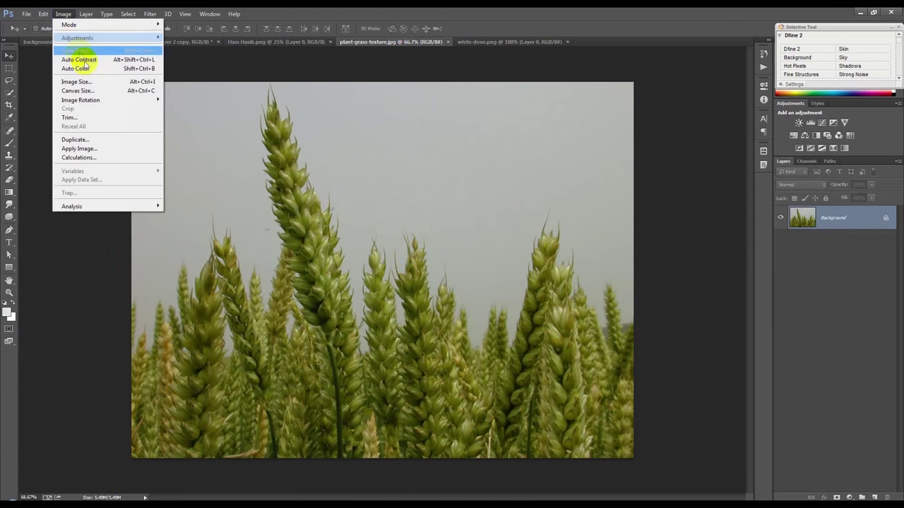
click(85, 59)
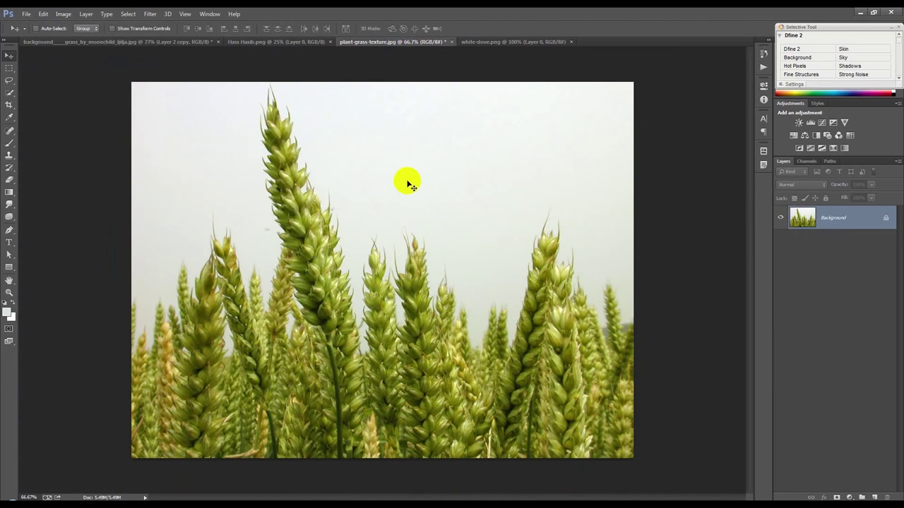
Apply Levels with input black point 19 and white point 221
click(65, 16)
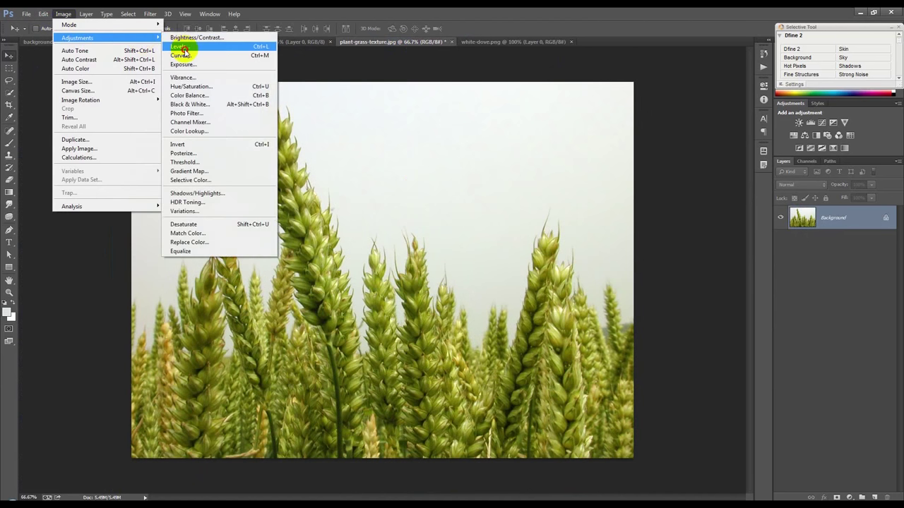
click(216, 48)
drag(472, 221, 479, 222)
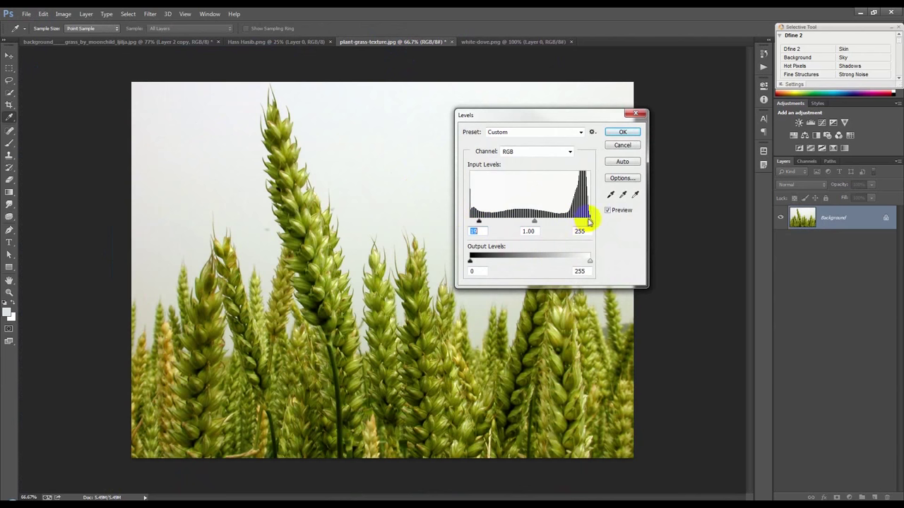
drag(589, 222, 574, 221)
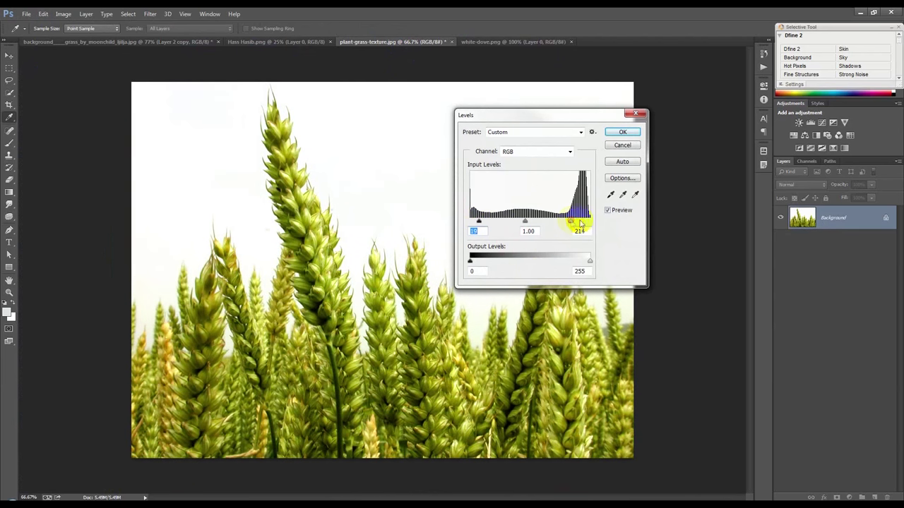
click(622, 132)
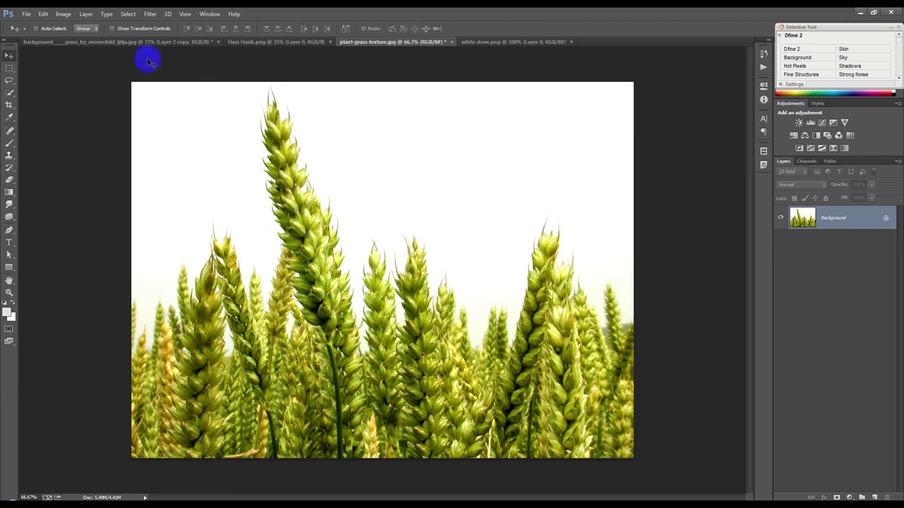
Select the white sky via Color Range with higher Fuzziness, invert it, and copy the wheat
click(129, 14)
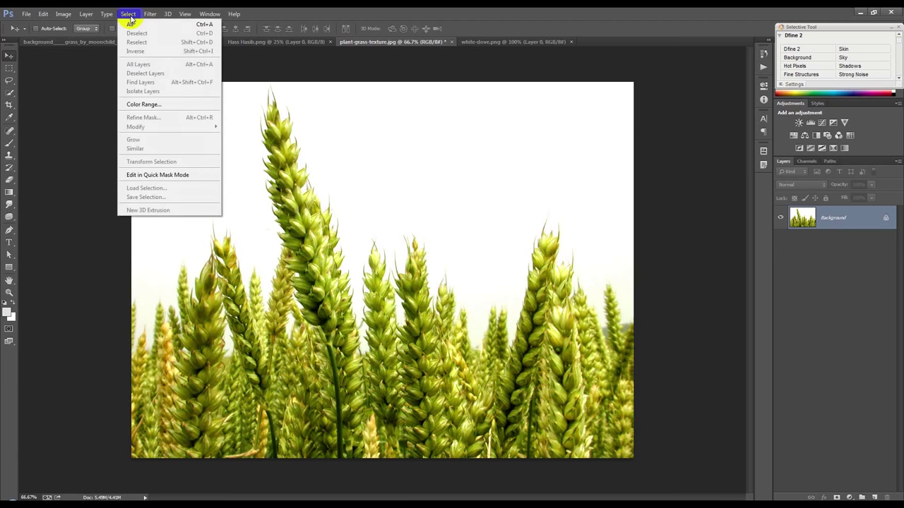
click(146, 103)
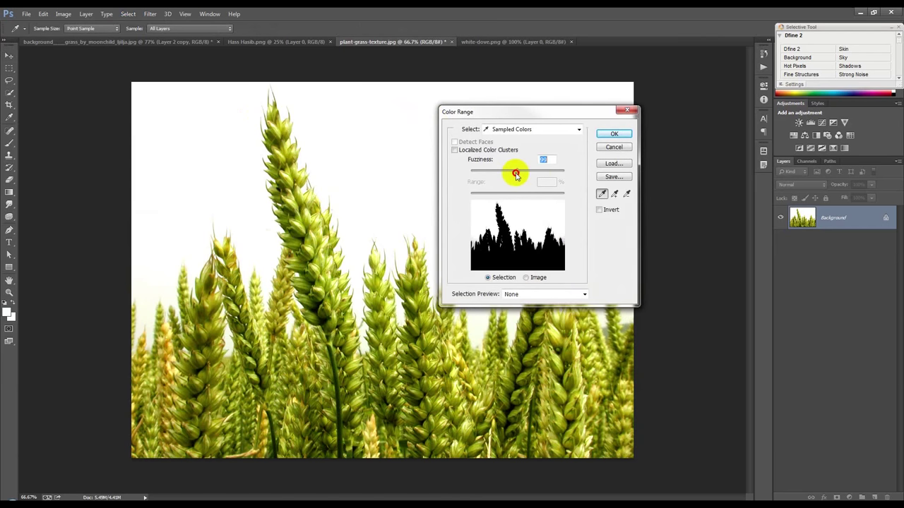
drag(525, 175, 549, 175)
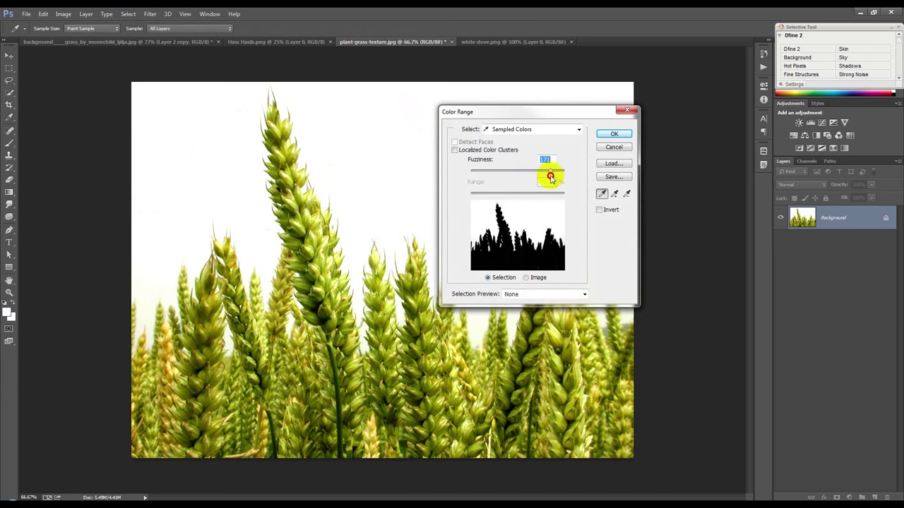
click(611, 134)
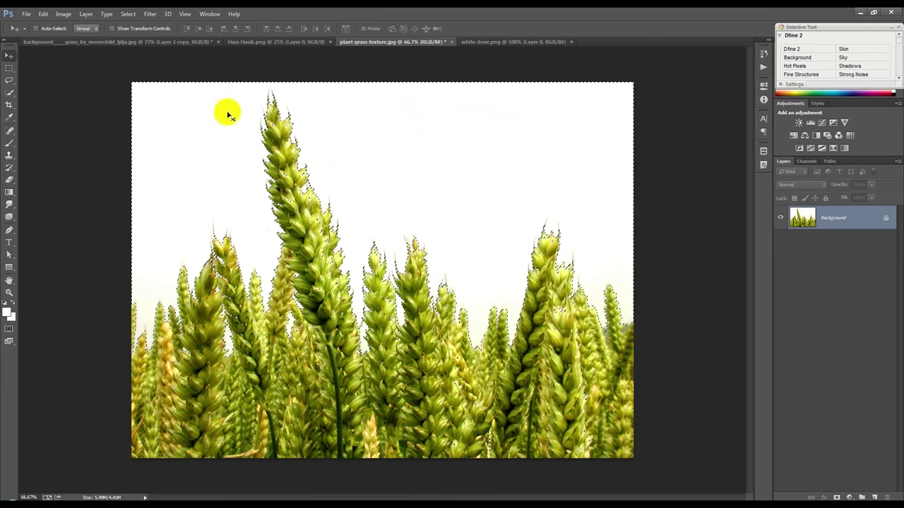
click(128, 14)
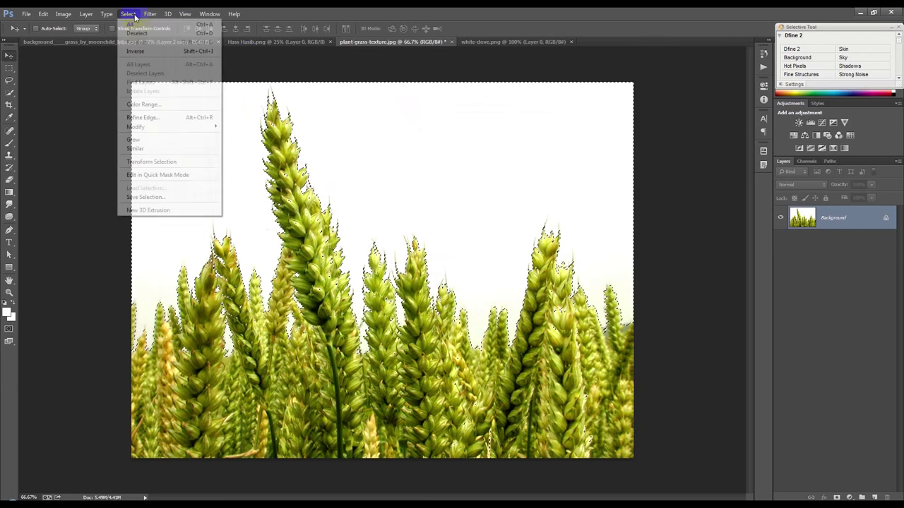
click(138, 51)
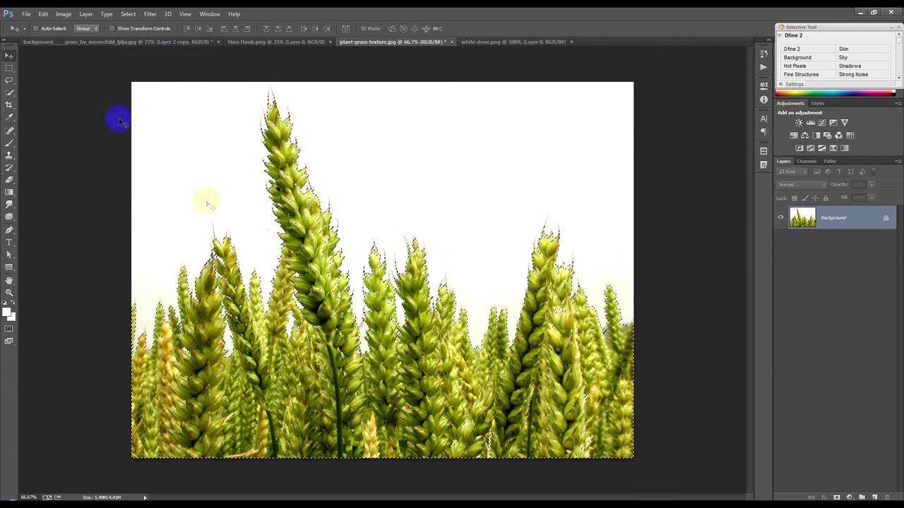
click(43, 13)
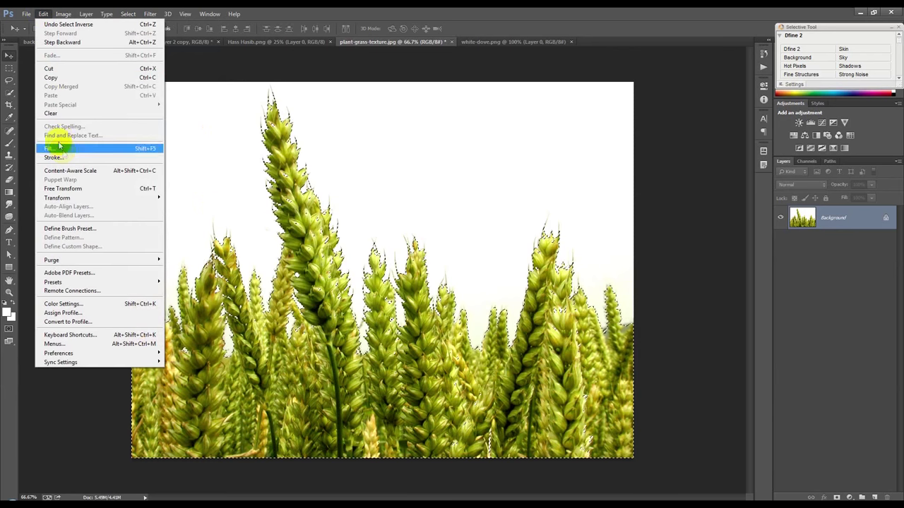
click(91, 77)
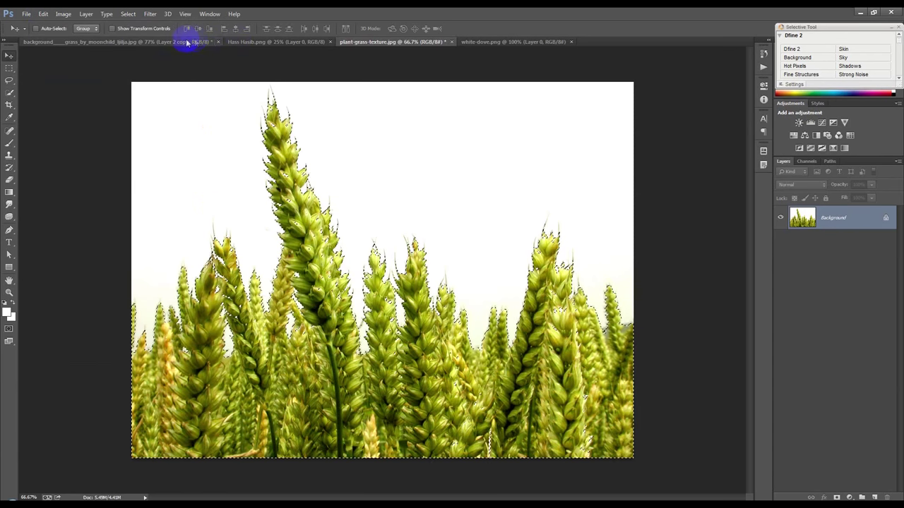
Paste the wheat into the man-in-field composite and position it at the lower left
click(186, 41)
key(ctrl+v)
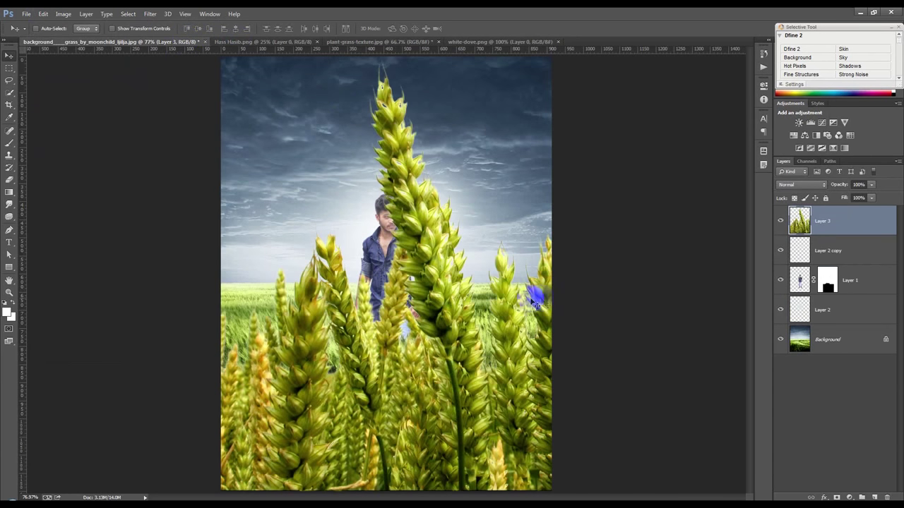
key(ctrl+minus)
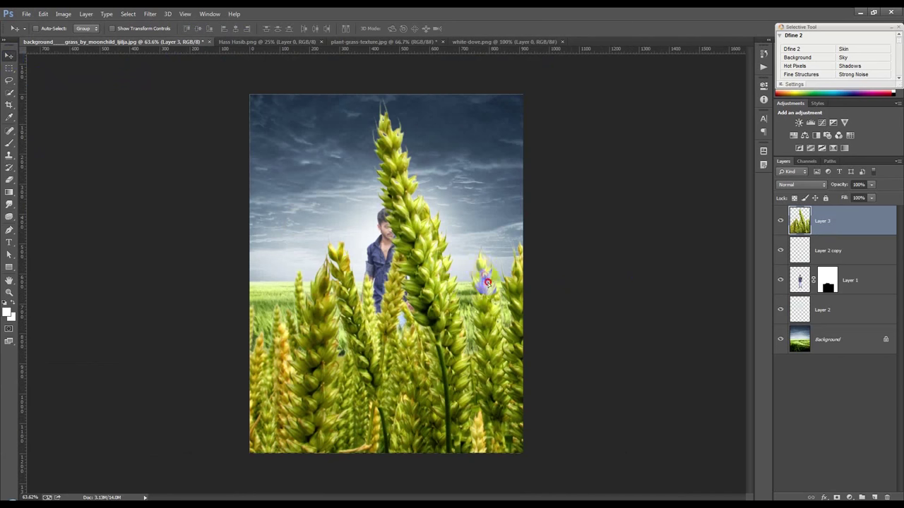
drag(487, 283, 428, 348)
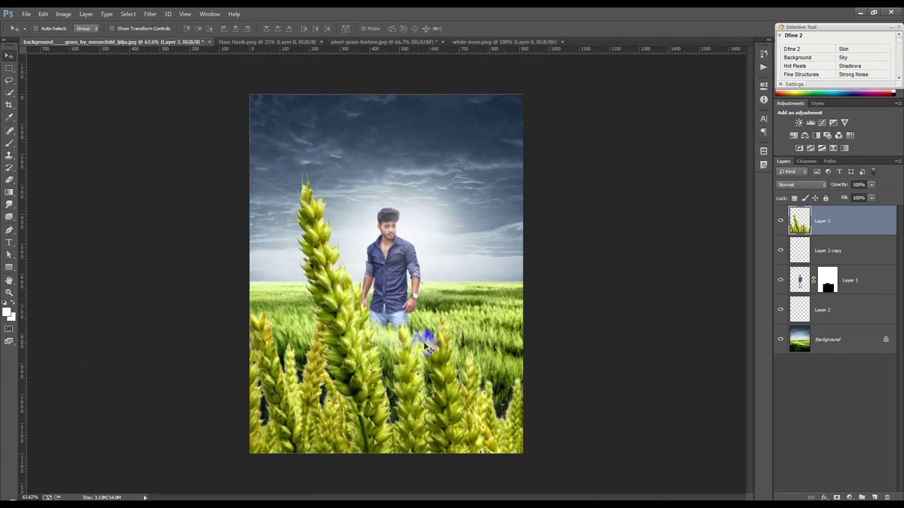
drag(398, 437, 394, 465)
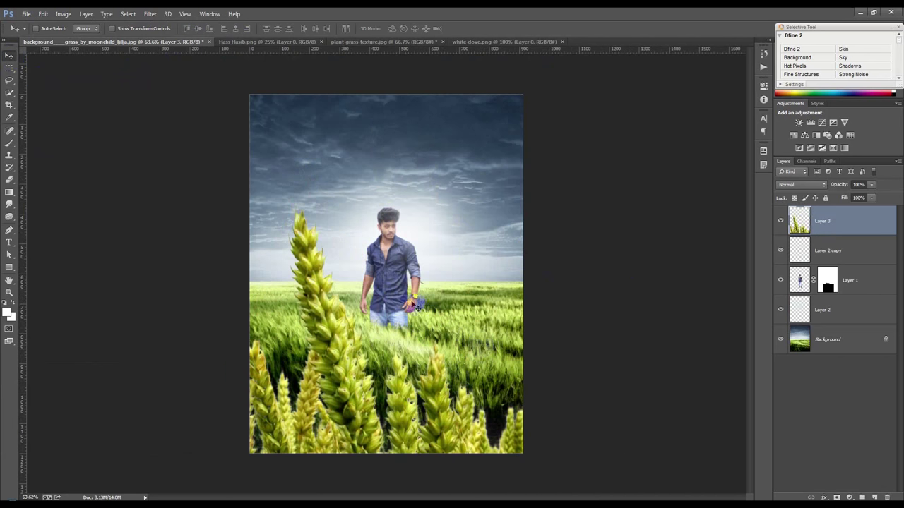
Tint the wheat with Color Balance midtones −6, +24, +10 and move it over the man
click(65, 15)
mouse_move(78, 37)
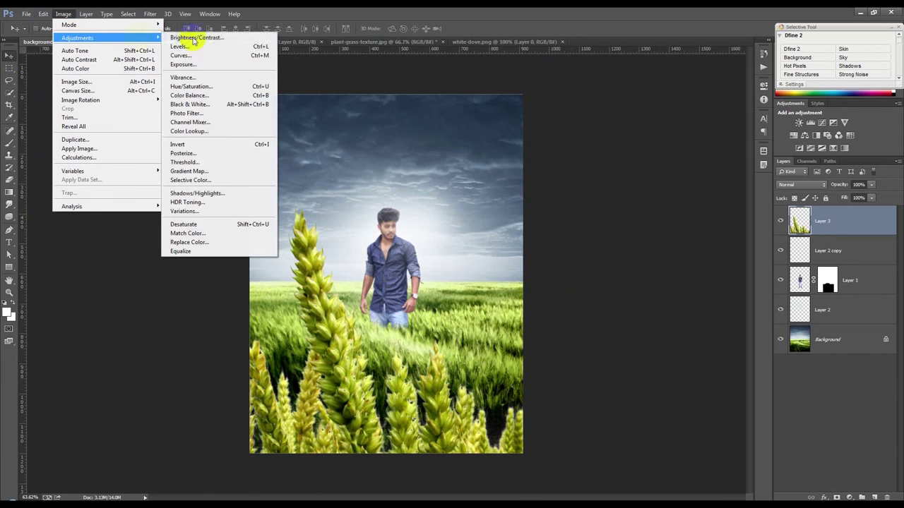
click(201, 94)
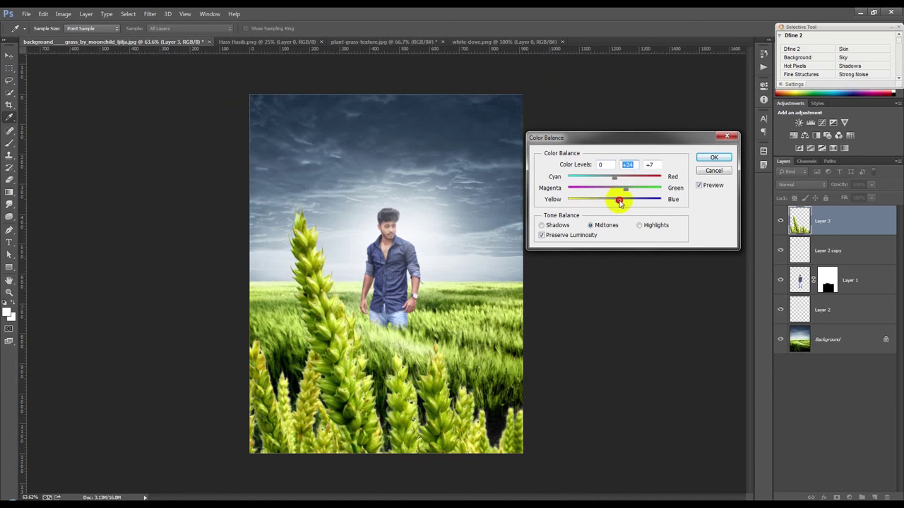
click(623, 202)
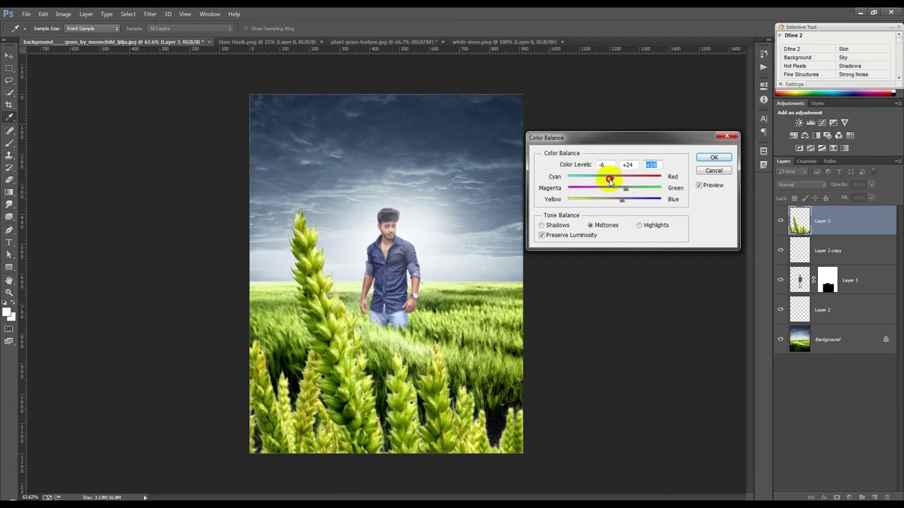
click(713, 157)
key(v)
mouse_move(413, 370)
mouse_down()
mouse_move(409, 242)
mouse_move(466, 363)
mouse_move(515, 343)
mouse_up()
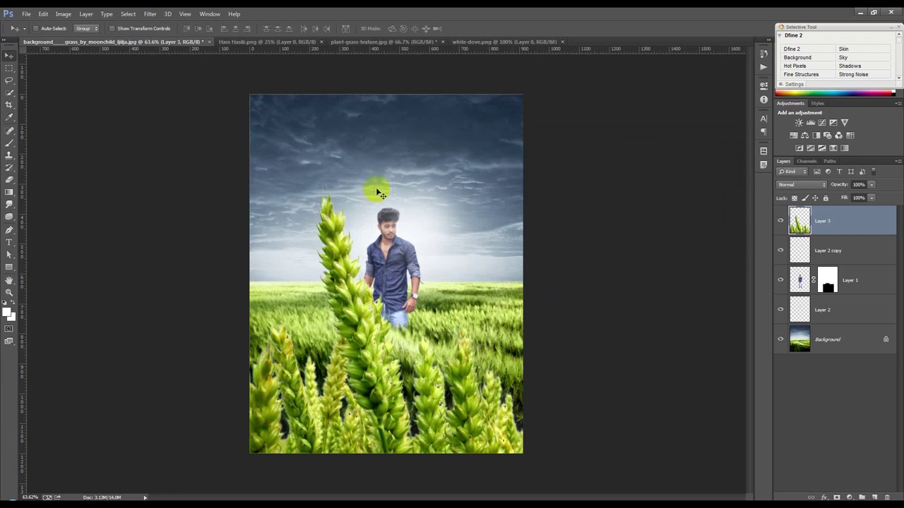
Apply a strong Gaussian Blur to the wheat layer
drag(444, 303, 403, 325)
click(150, 14)
mouse_move(155, 118)
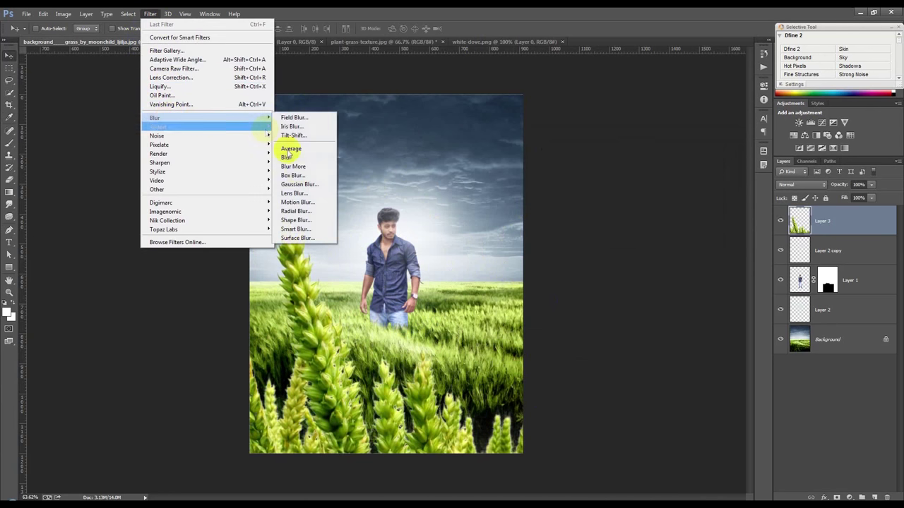
click(304, 182)
click(666, 261)
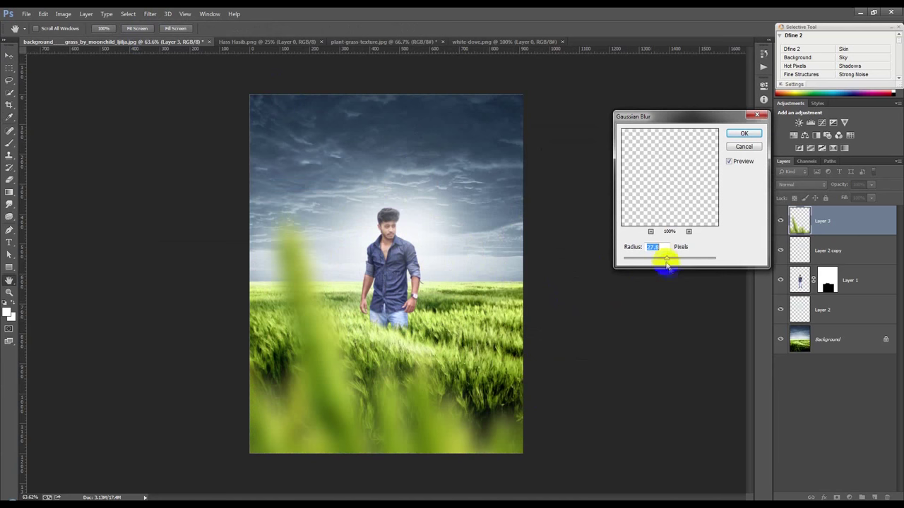
drag(674, 259, 675, 262)
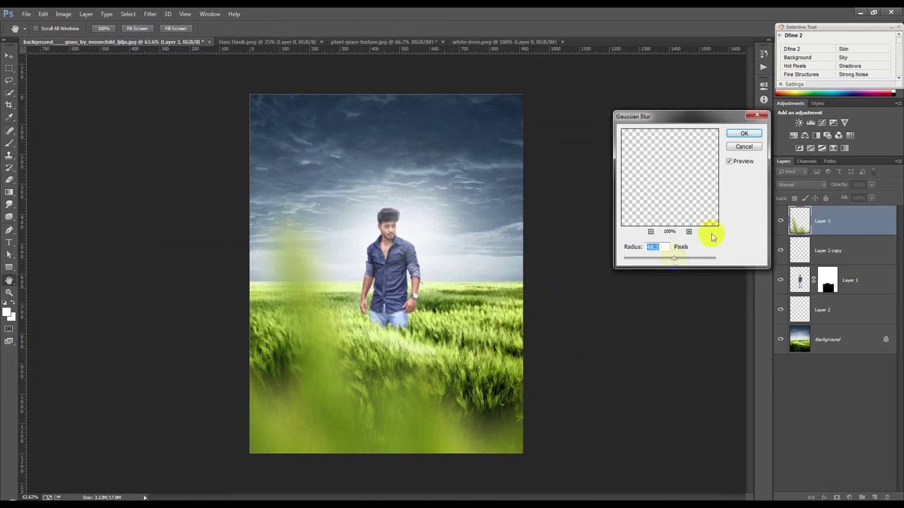
click(743, 134)
Rescale and reposition the blurred wheat to cover the bottom of the picture
key(ctrl+t)
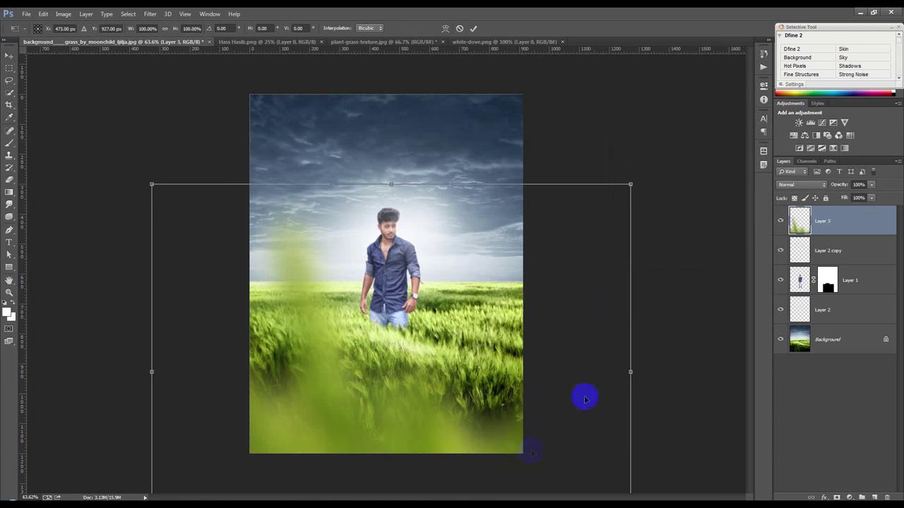
mouse_move(635, 184)
mouse_down()
mouse_move(553, 311)
mouse_move(478, 333)
mouse_move(468, 322)
mouse_up()
drag(497, 465, 605, 490)
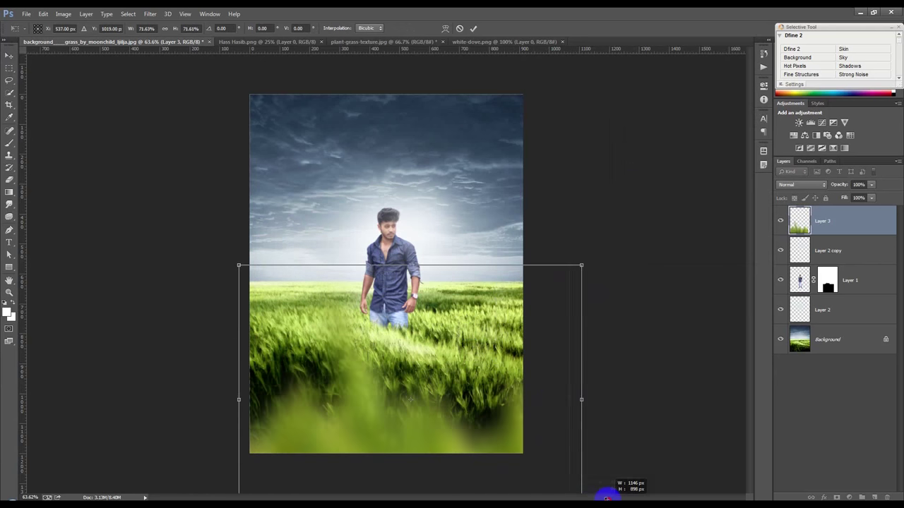
drag(542, 454, 514, 411)
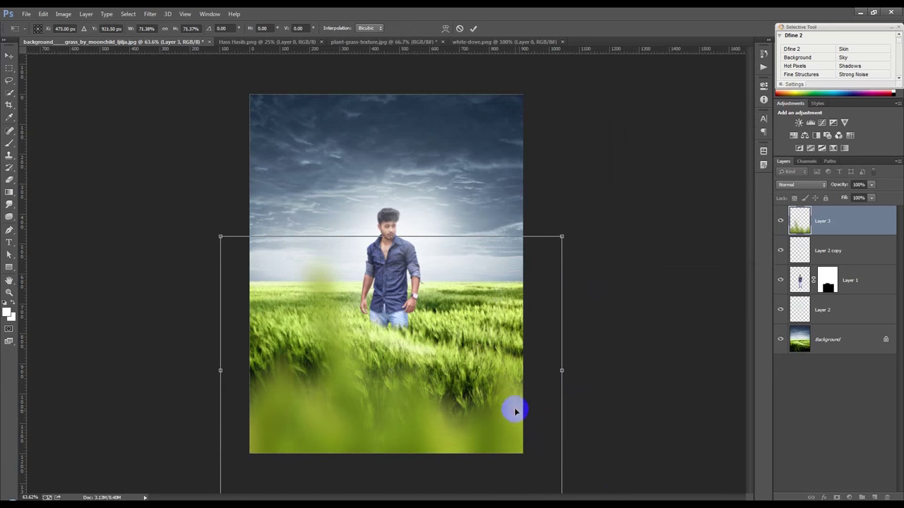
key(Return)
drag(504, 381, 506, 402)
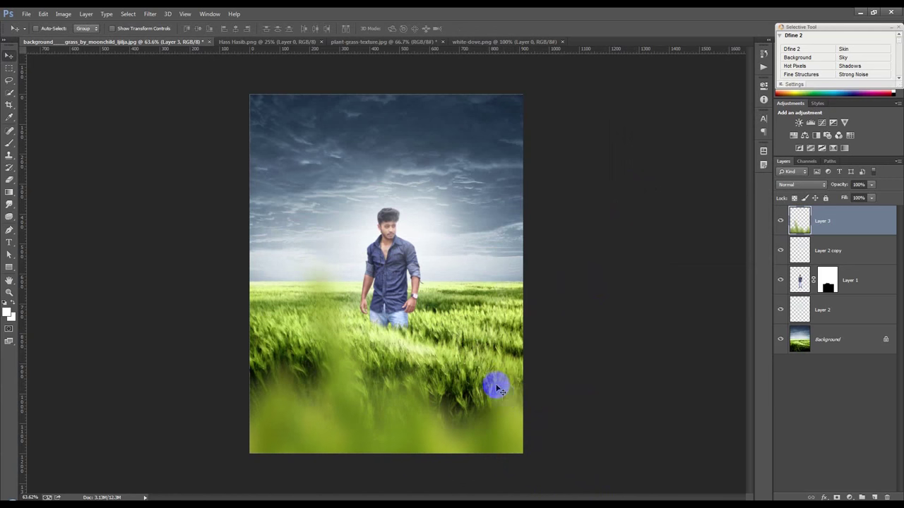
click(62, 14)
mouse_move(78, 38)
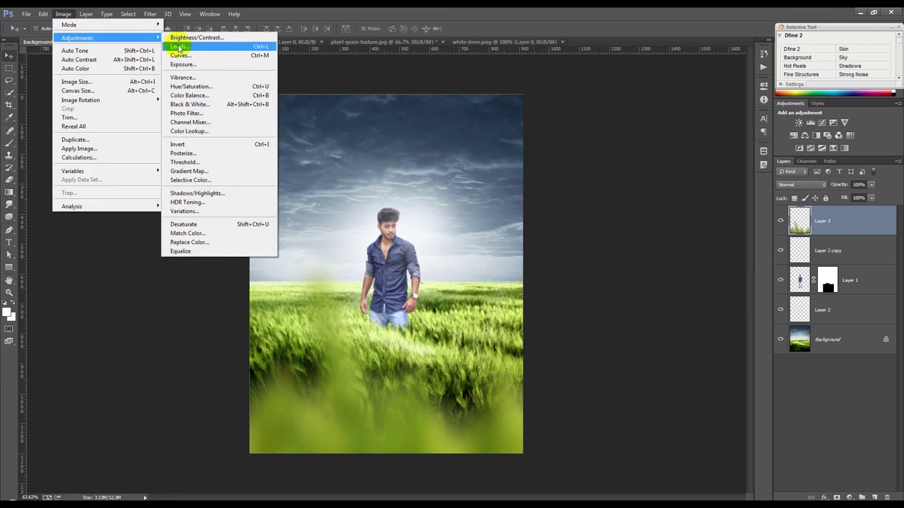
Darken Layer 3's wheat with Curves by lowering the curve and highlight end and moving the black point in
click(180, 55)
drag(694, 226, 689, 248)
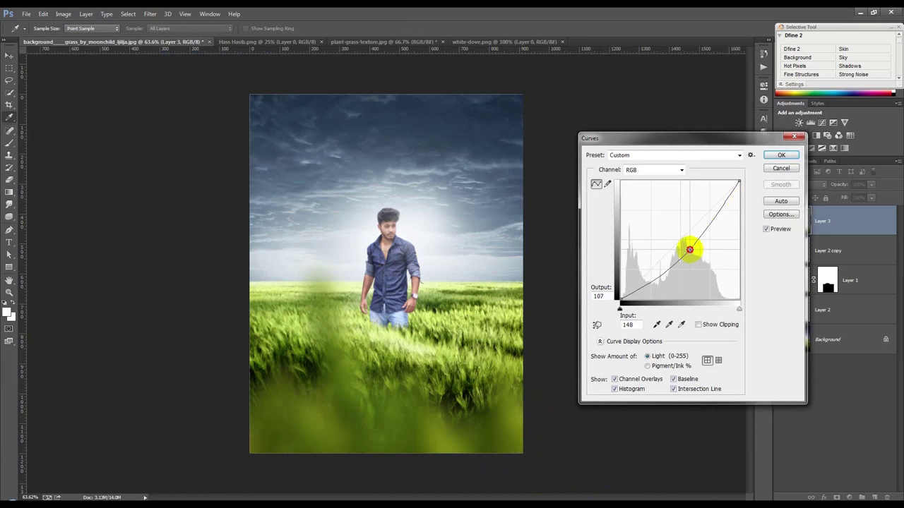
drag(738, 182, 754, 198)
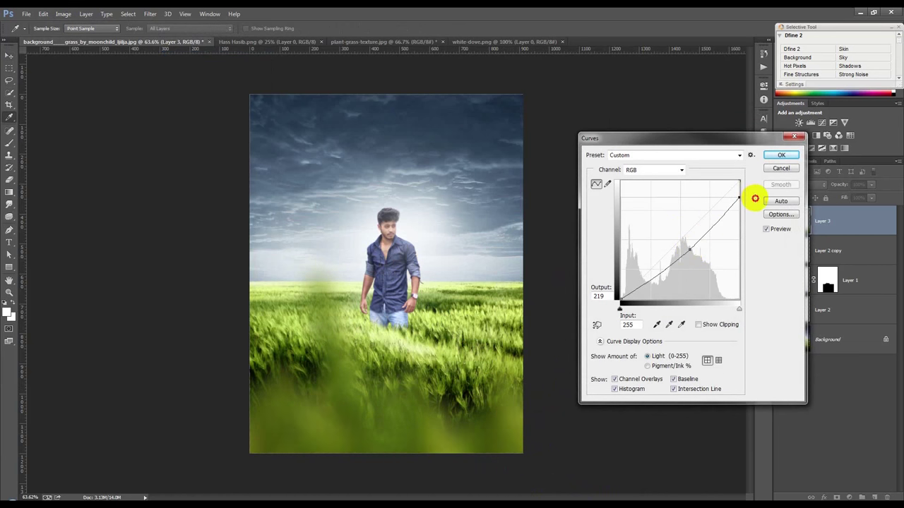
mouse_move(619, 308)
mouse_down()
mouse_move(664, 317)
mouse_move(644, 313)
mouse_up()
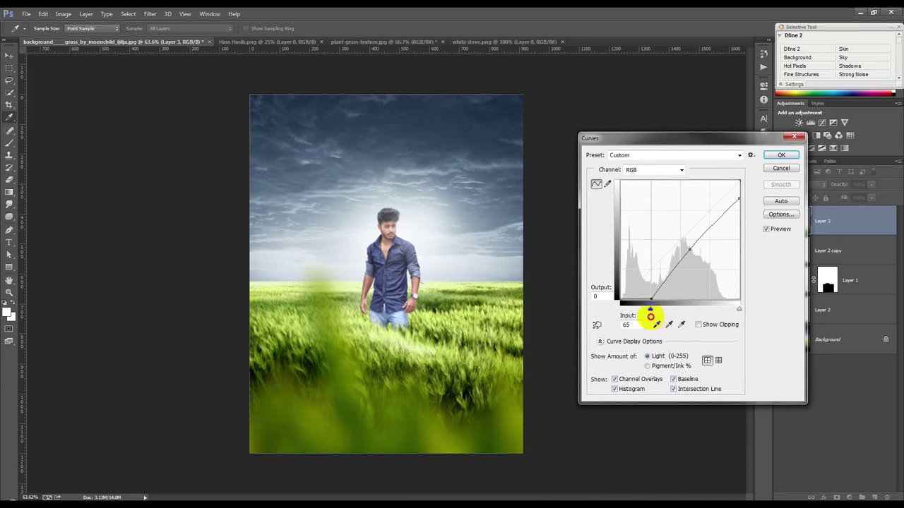
click(780, 154)
Nudge the wheat layer slightly, then brighten its midtones with a second Curves adjustment
drag(533, 303, 515, 301)
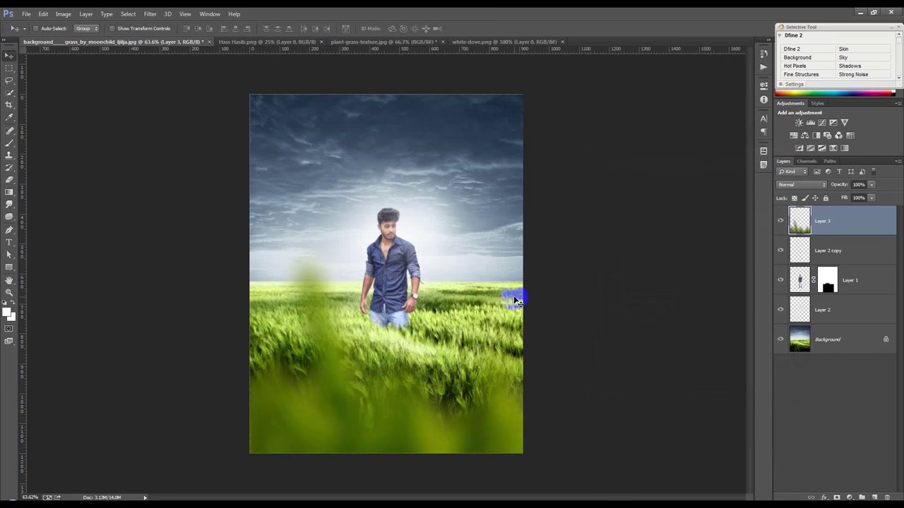
key(ctrl+m)
mouse_move(676, 258)
mouse_down()
mouse_move(677, 233)
mouse_move(692, 219)
mouse_up()
click(780, 155)
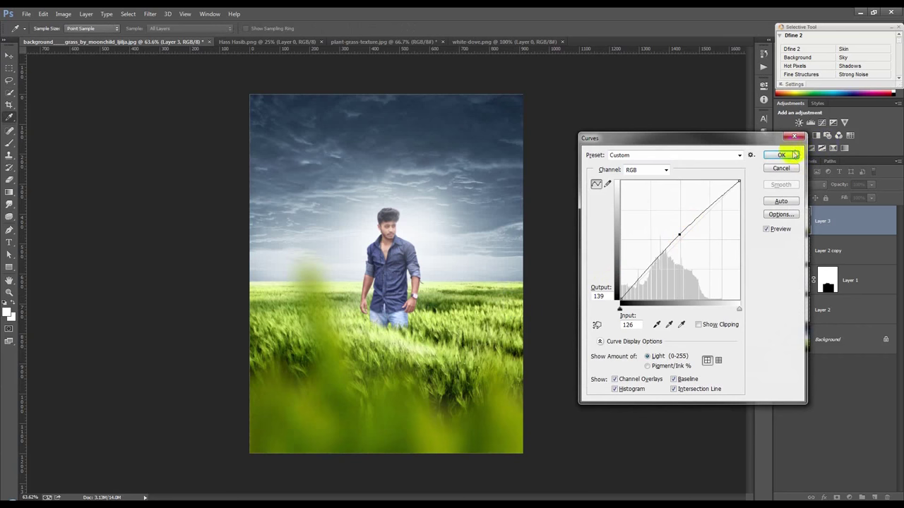
key(v)
click(64, 13)
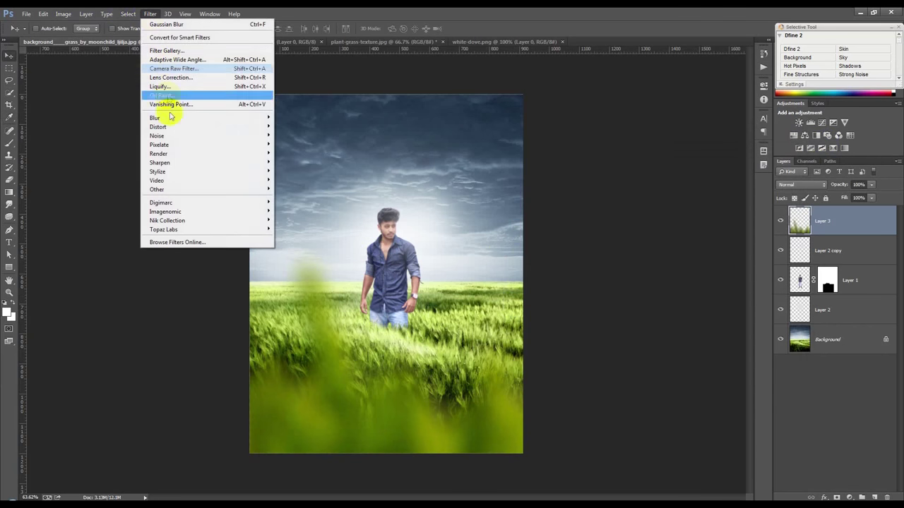
mouse_move(206, 118)
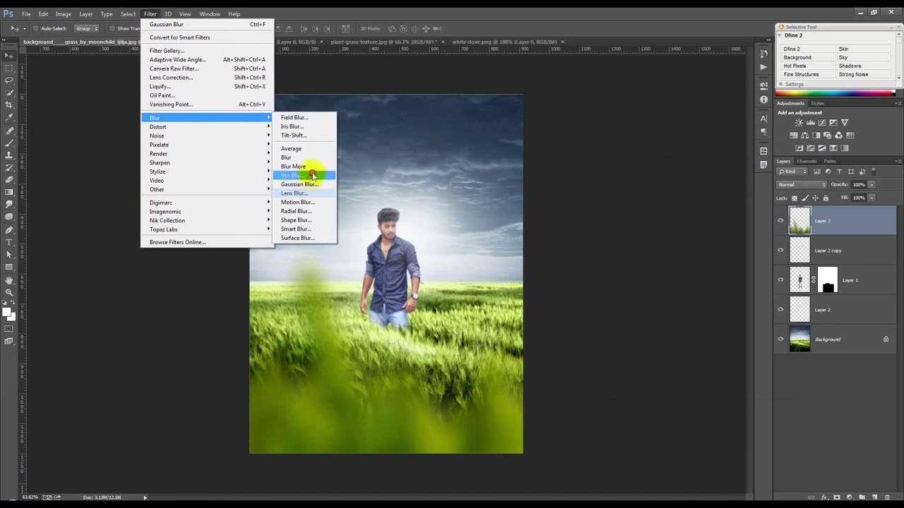
Apply another Gaussian blur with a slightly smaller radius to the grass overlay
click(301, 184)
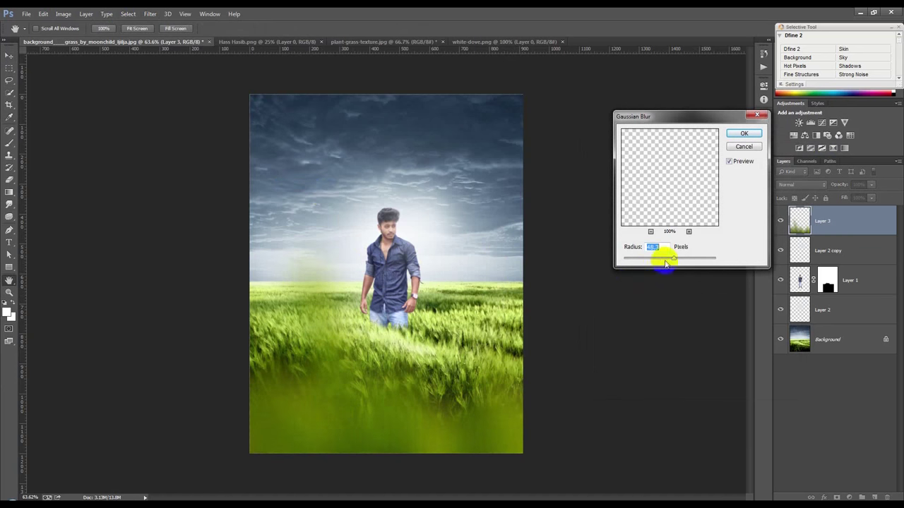
drag(673, 258, 657, 259)
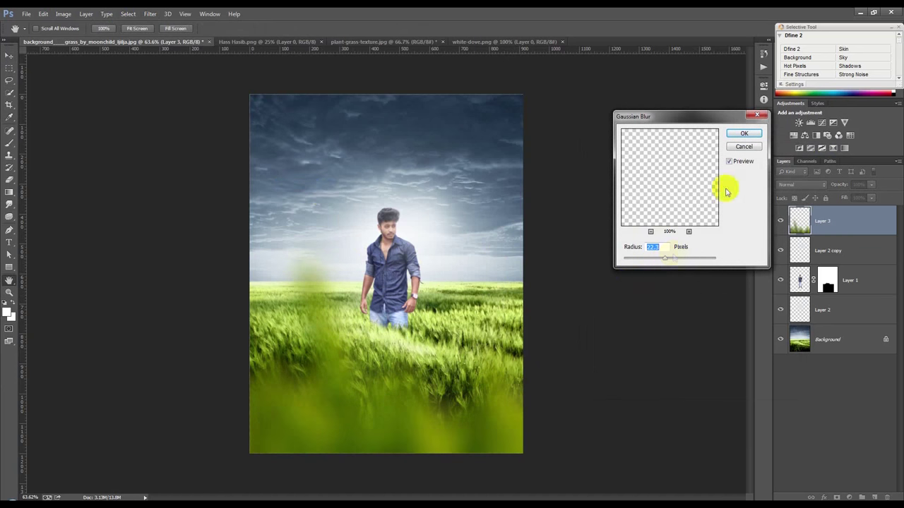
click(744, 133)
Move the blurred grass overlay up and enlarge it to about 117%
mouse_move(510, 347)
mouse_down()
mouse_move(512, 316)
mouse_move(507, 321)
mouse_up()
key(ctrl+t)
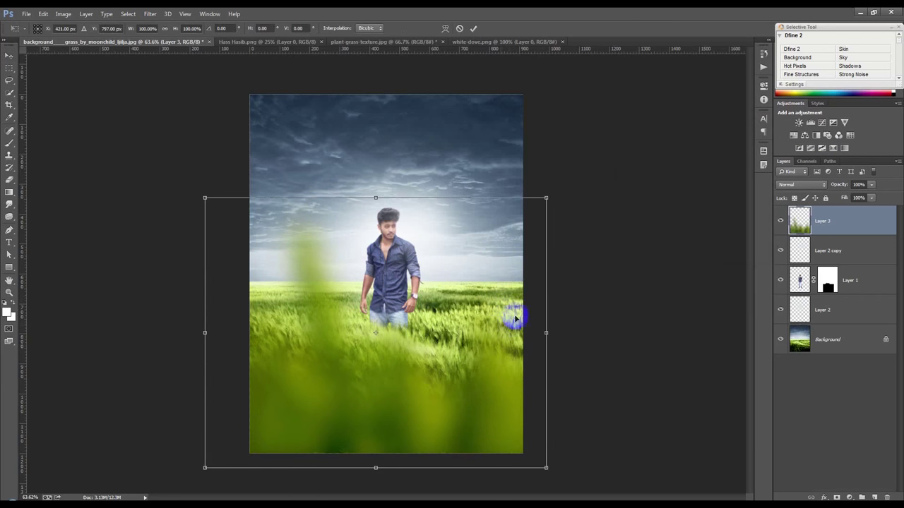
drag(546, 196, 576, 171)
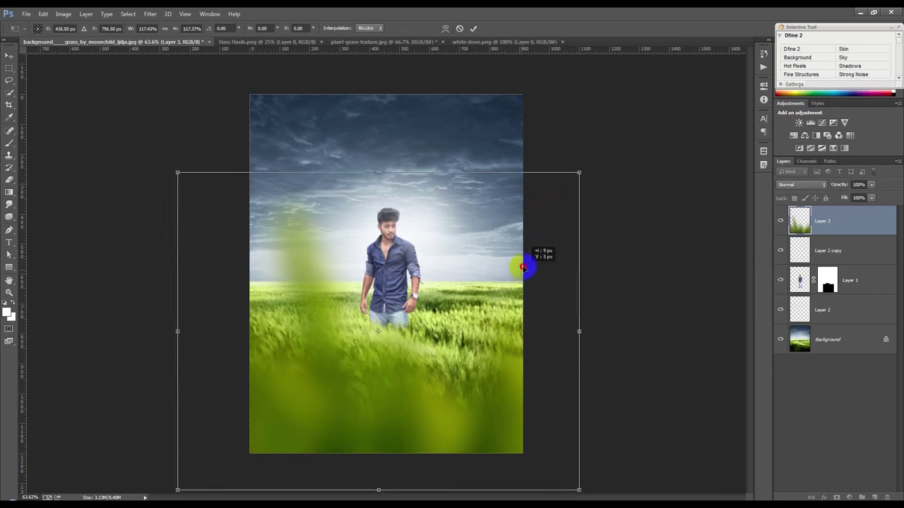
click(473, 28)
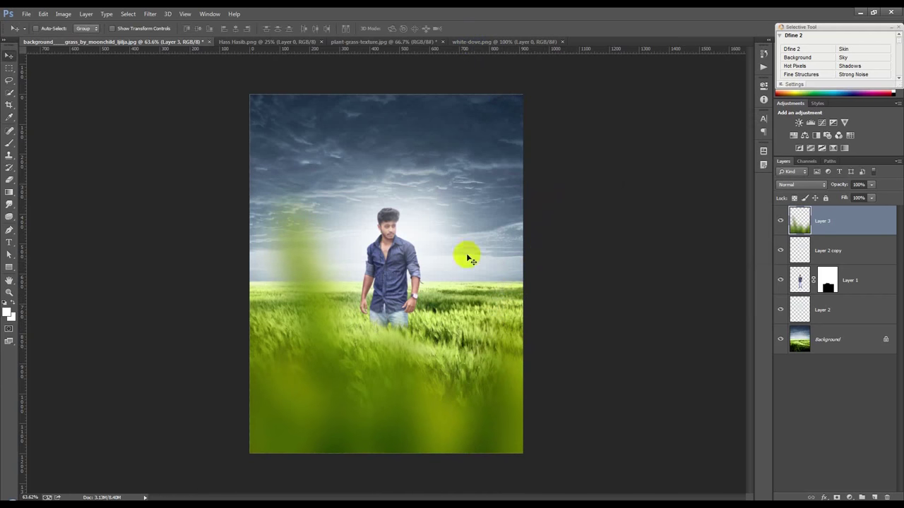
scroll(442, 307, up, 1)
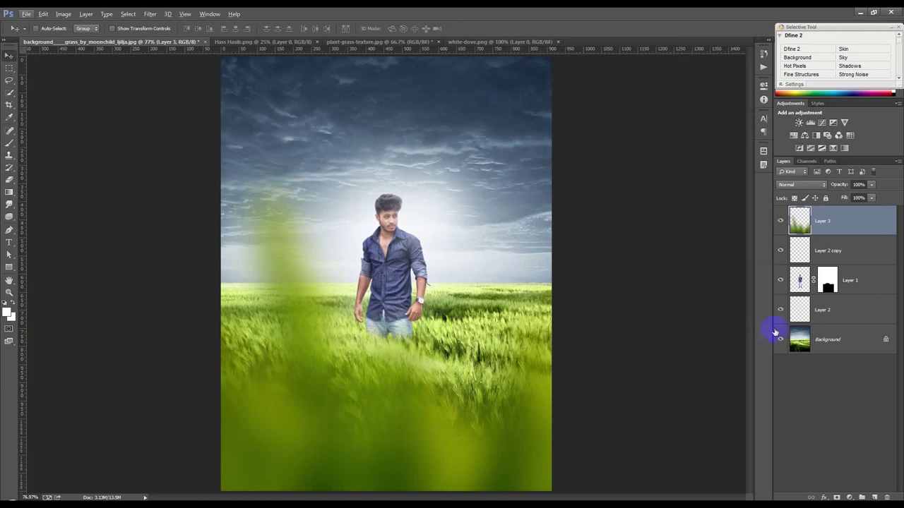
Hide the grass overlay layer and select the Background layer
click(780, 221)
click(817, 342)
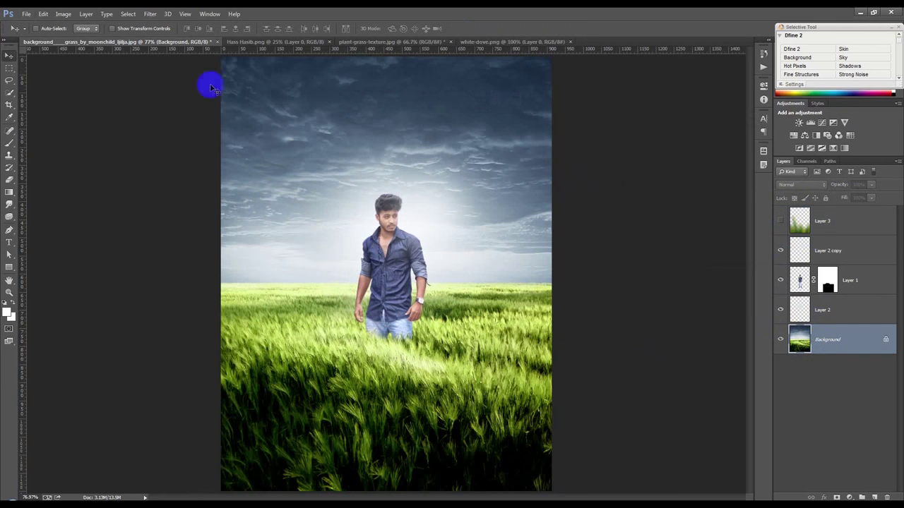
click(162, 14)
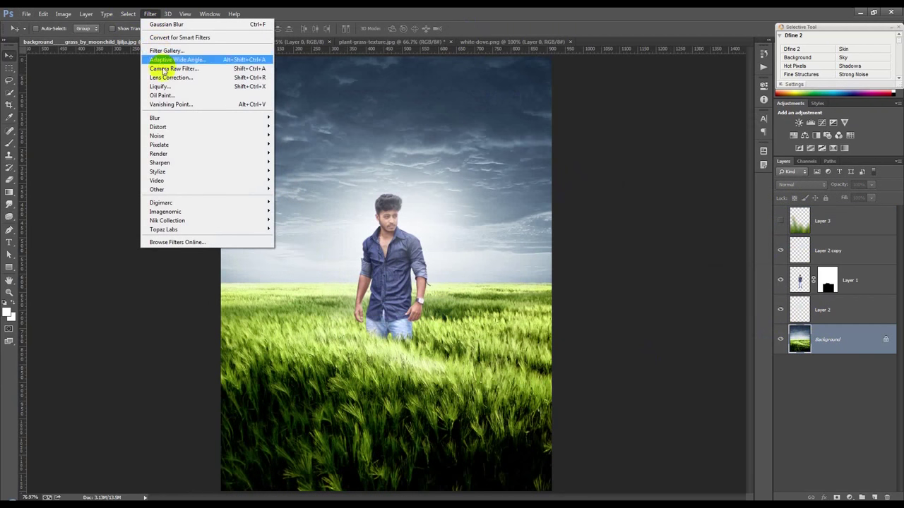
mouse_move(155, 118)
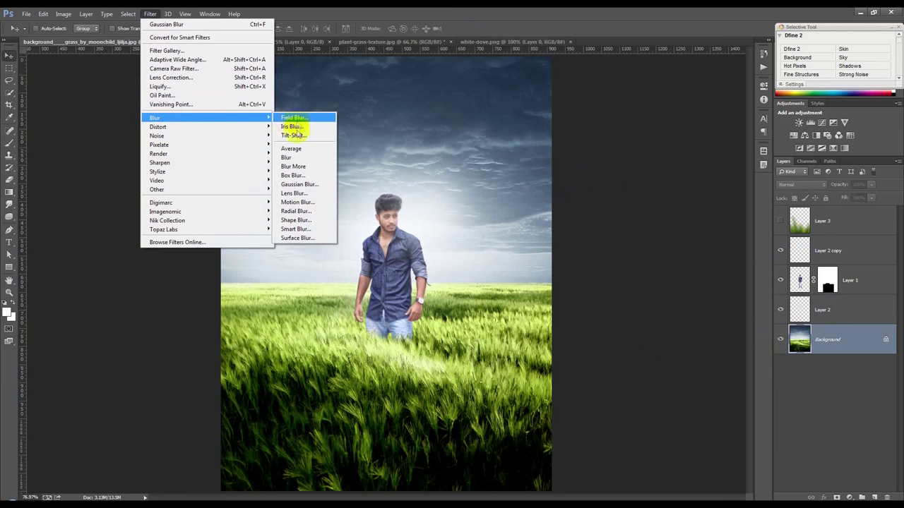
Apply a 16 px Tilt-Shift blur to Background, keeping the sharp band between the sky and the man's legs
click(293, 135)
drag(398, 401, 394, 407)
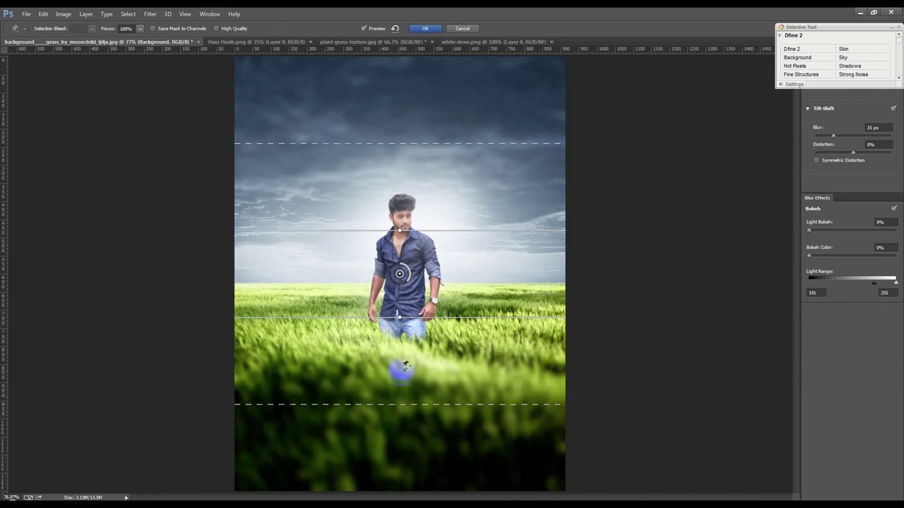
drag(399, 318, 403, 338)
mouse_move(417, 236)
mouse_down()
mouse_move(416, 142)
mouse_move(403, 188)
mouse_up()
drag(402, 67, 401, 72)
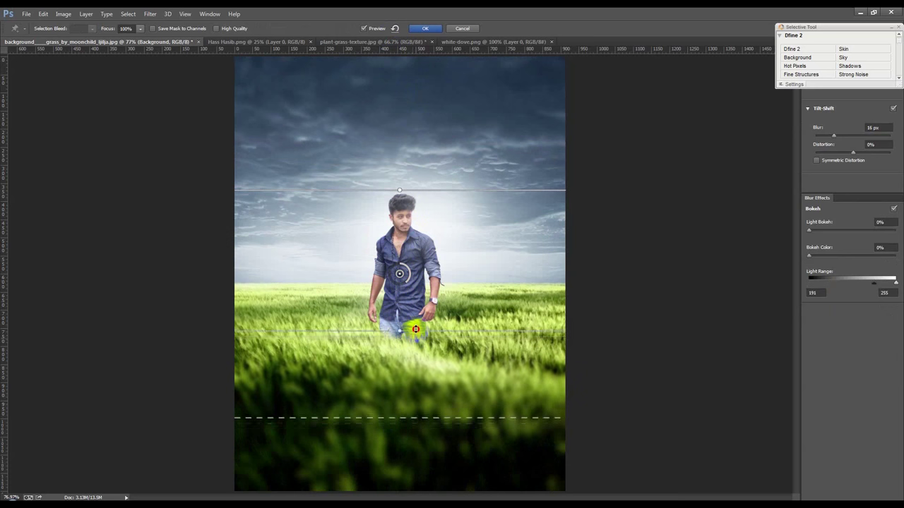
drag(412, 337, 412, 329)
drag(397, 419, 399, 410)
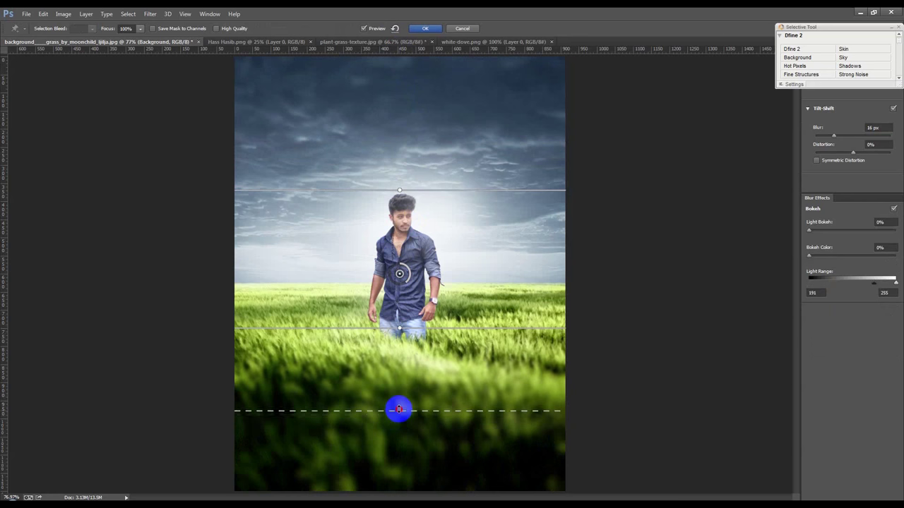
click(427, 29)
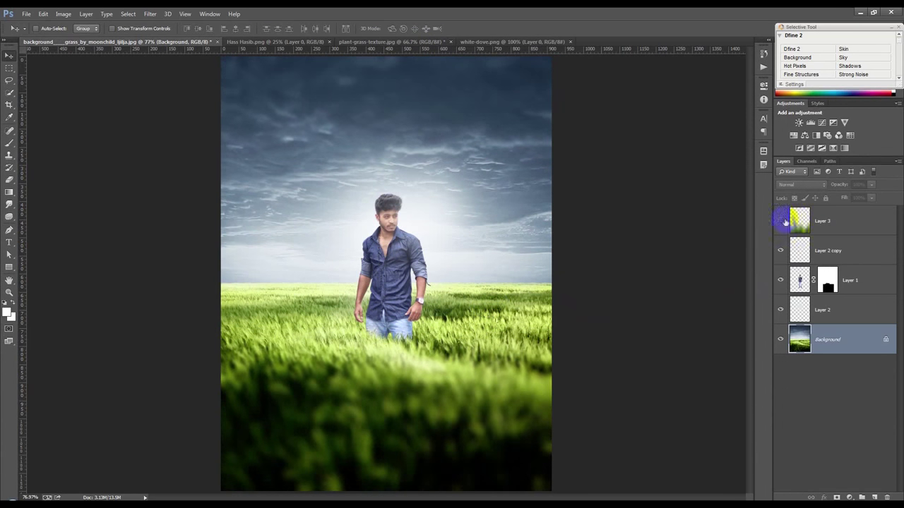
Show Layer 3 again, nudge it slightly left, and check Layer 2 copy's blend settings
click(781, 222)
click(818, 234)
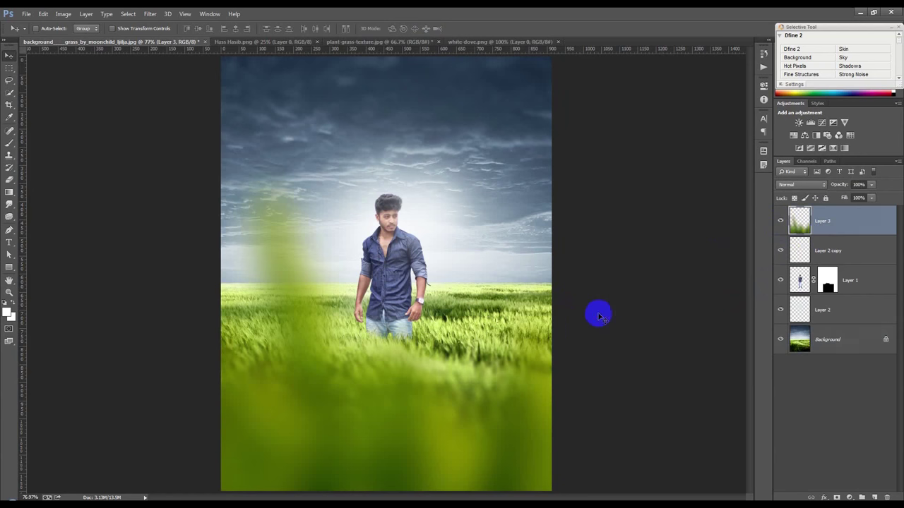
drag(598, 313, 585, 317)
scroll(498, 337, down, 2)
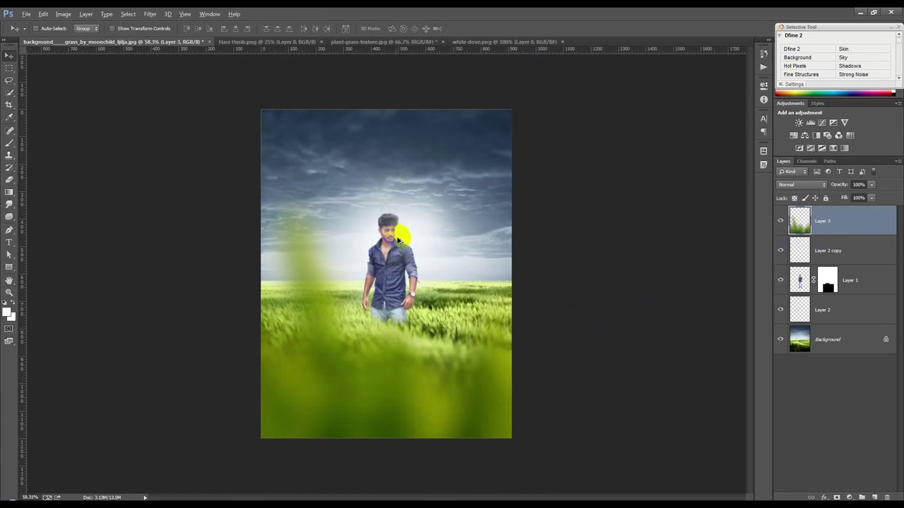
scroll(397, 240, up, 2)
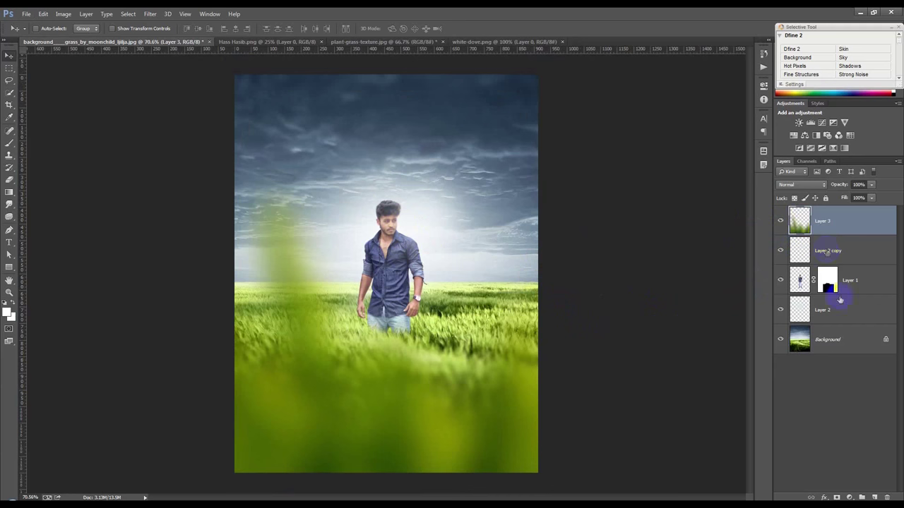
click(834, 252)
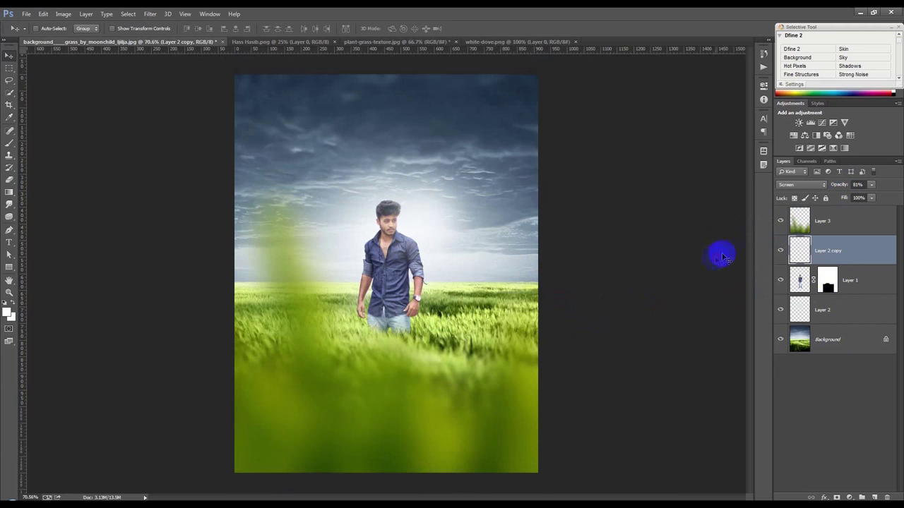
click(841, 224)
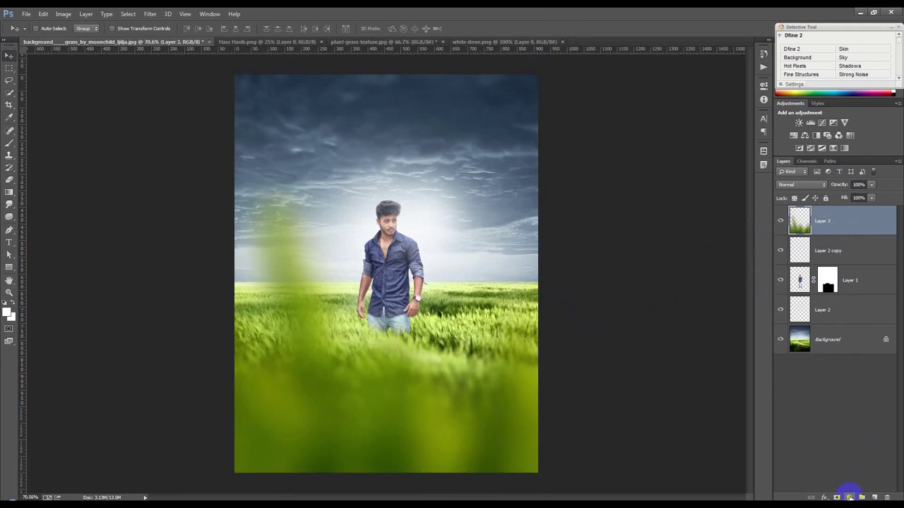
Drag the white dove from white-dove.png into the field composition as a new layer
click(471, 41)
drag(379, 99, 244, 41)
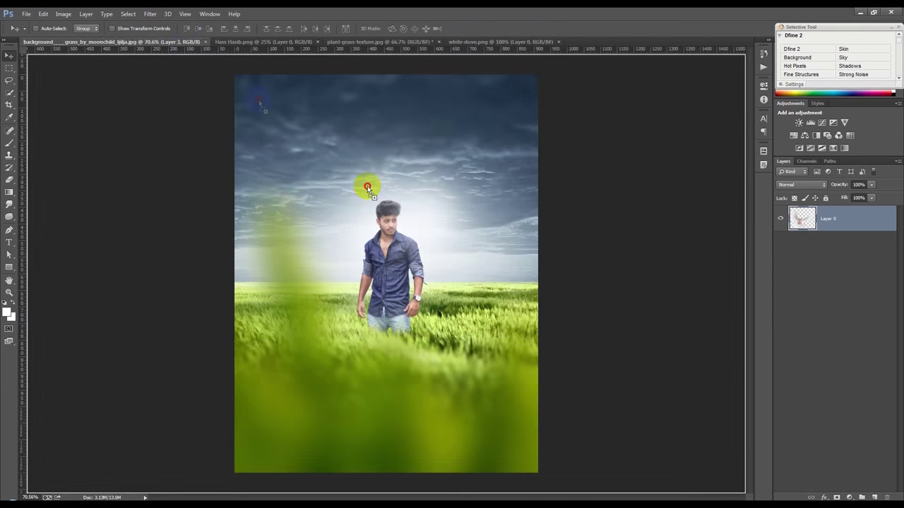
drag(183, 42, 378, 198)
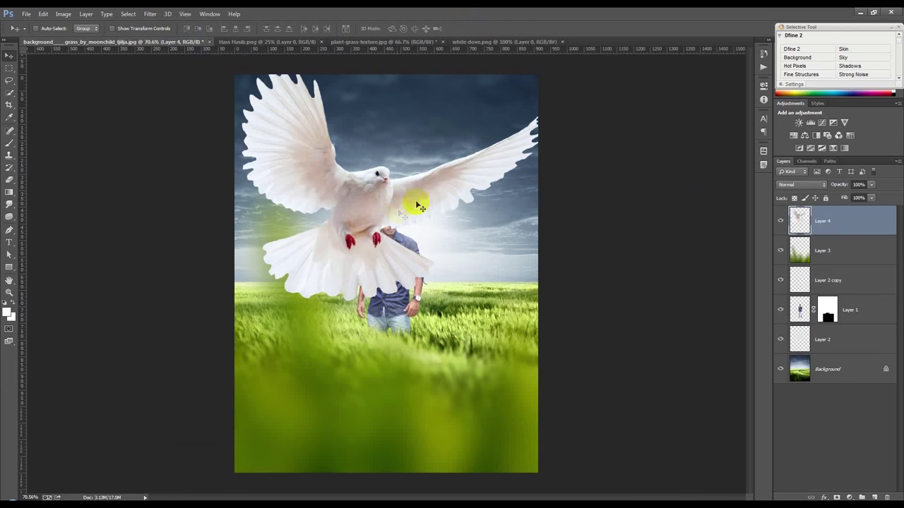
Shrink the dove to about 12%, place it right of the man, and flip it horizontally
key(ctrl+t)
mouse_move(551, 302)
mouse_down()
mouse_move(443, 176)
mouse_move(430, 169)
mouse_move(392, 189)
mouse_up()
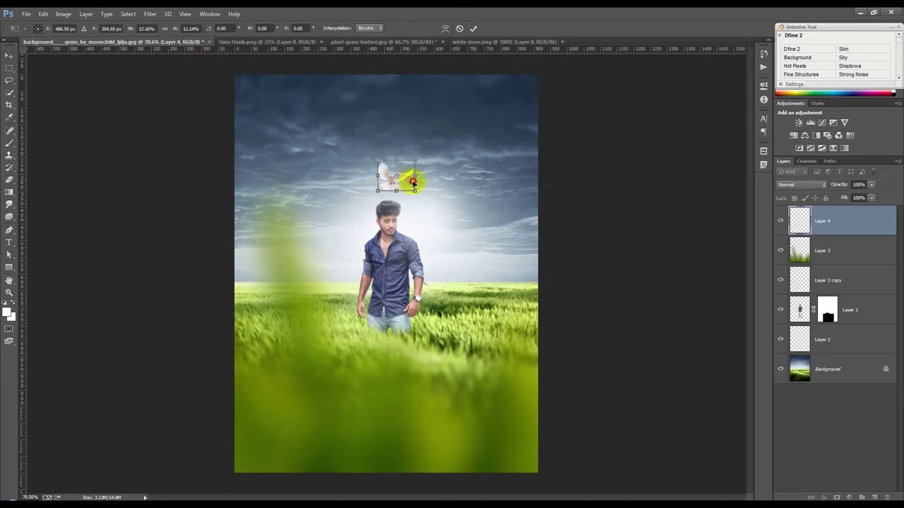
drag(413, 183, 498, 232)
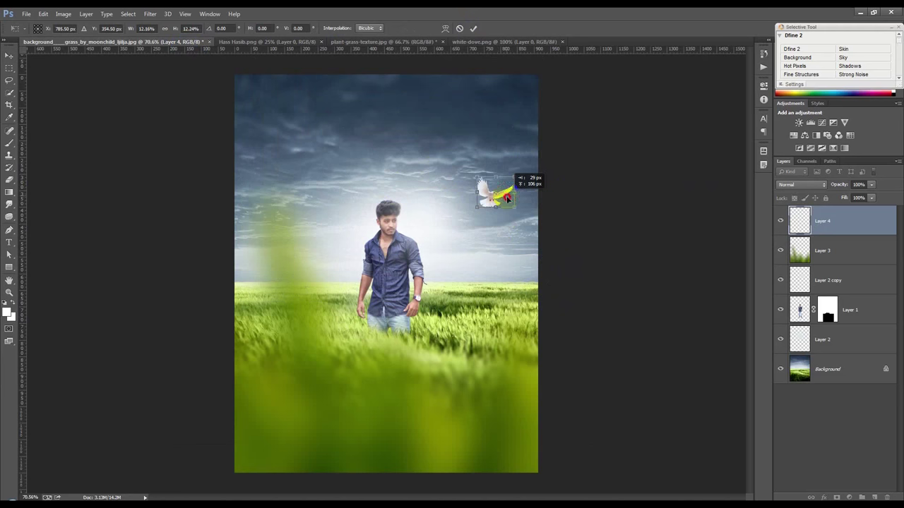
right_click(507, 200)
click(540, 346)
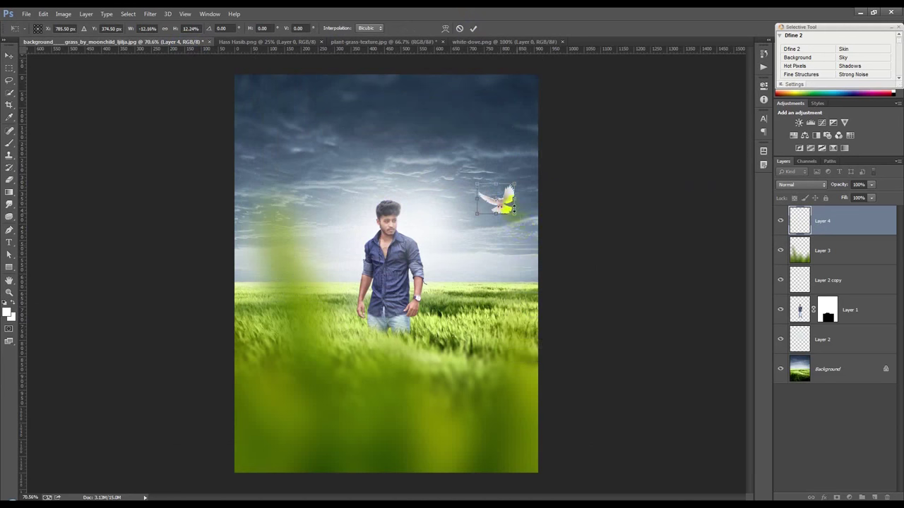
scroll(508, 208, up, 2)
scroll(390, 228, up, 2)
scroll(299, 228, up, 2)
scroll(443, 204, up, 1)
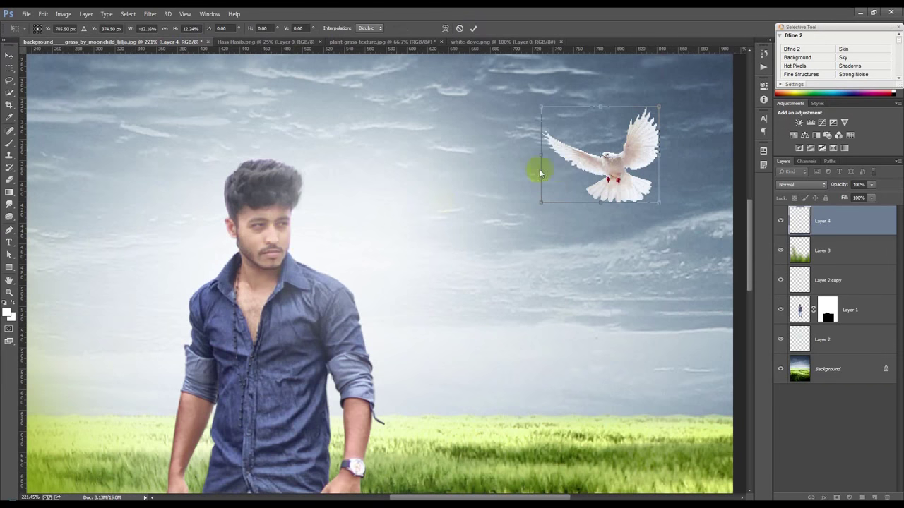
Fine-tune the dove's size and position, commit, and move it higher in the sky
drag(625, 171, 639, 201)
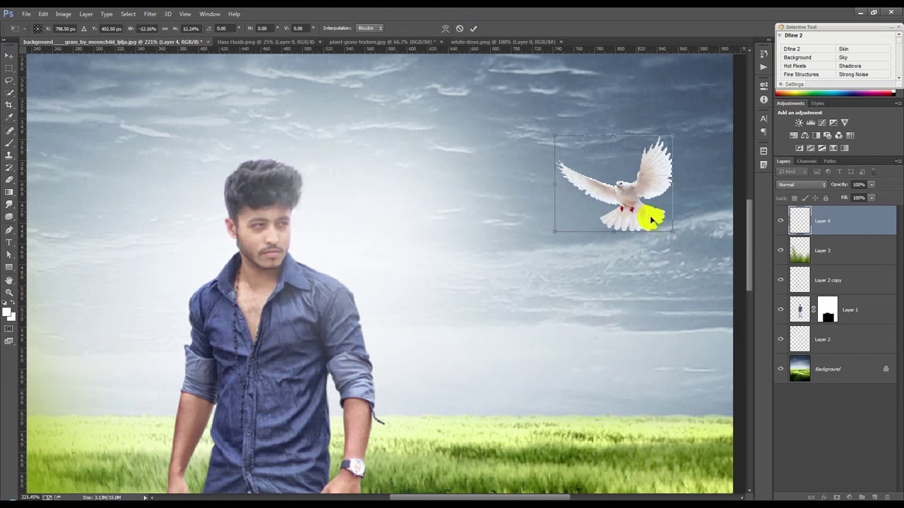
drag(670, 234, 677, 236)
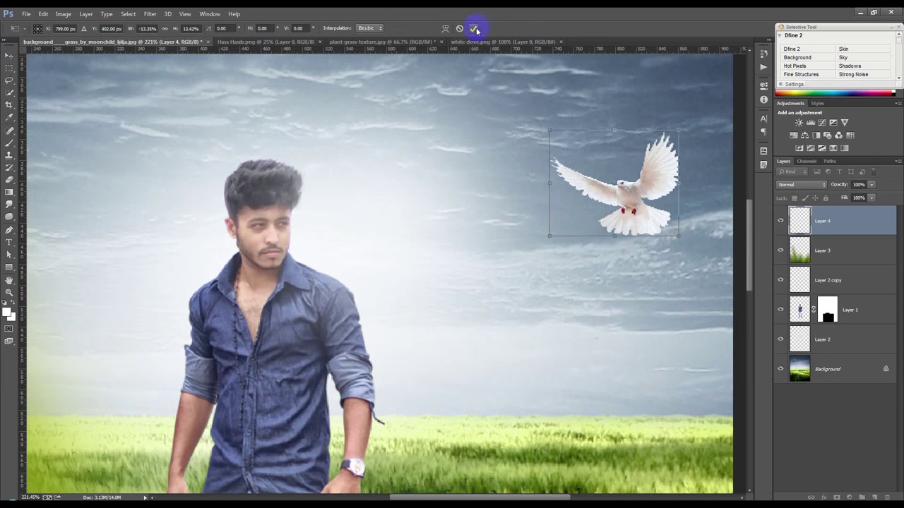
click(474, 29)
scroll(553, 244, down, 3)
drag(563, 247, 634, 187)
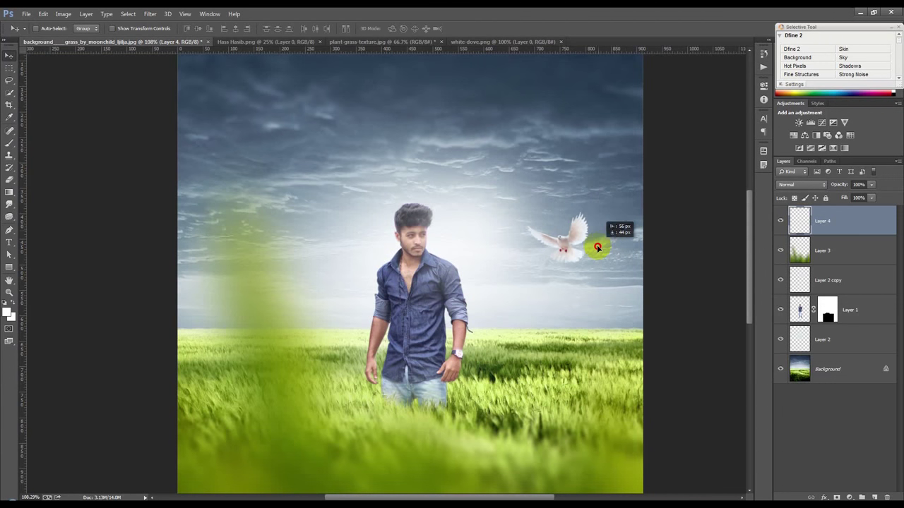
Reposition the dove and enlarge it to about 109%
mouse_move(634, 188)
mouse_down()
mouse_move(626, 233)
mouse_move(506, 262)
mouse_move(642, 252)
mouse_move(634, 231)
mouse_move(619, 227)
mouse_up()
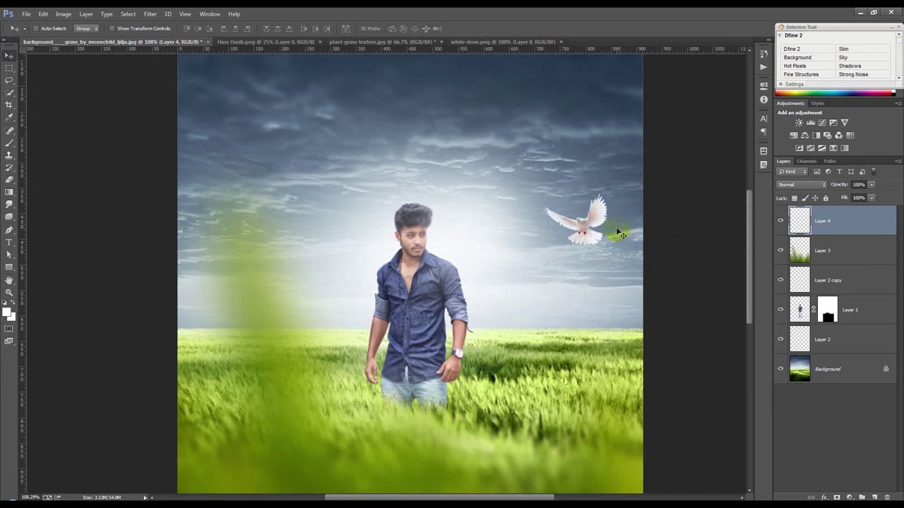
key(ctrl+t)
drag(609, 194, 614, 190)
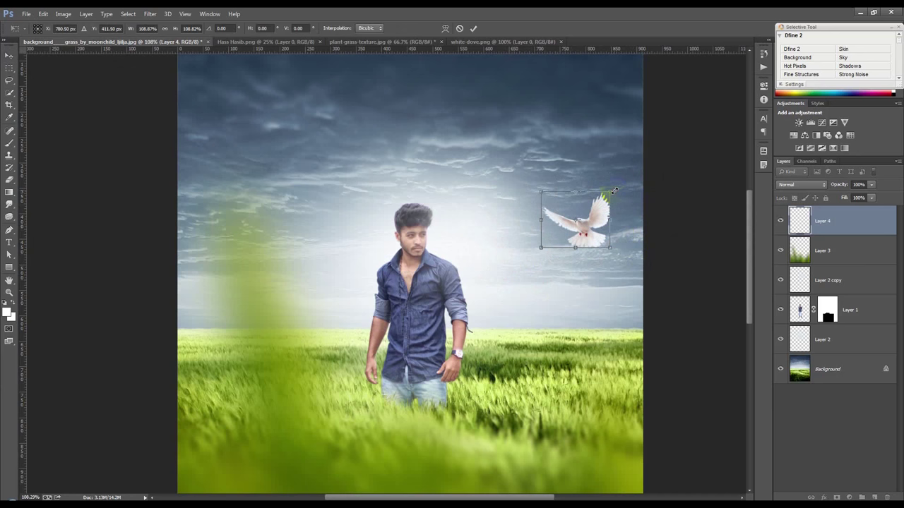
double_click(572, 243)
Duplicate the dove to the man's left, mirrored and shrunk to a tiny size
scroll(579, 247, down, 3)
drag(593, 246, 394, 254)
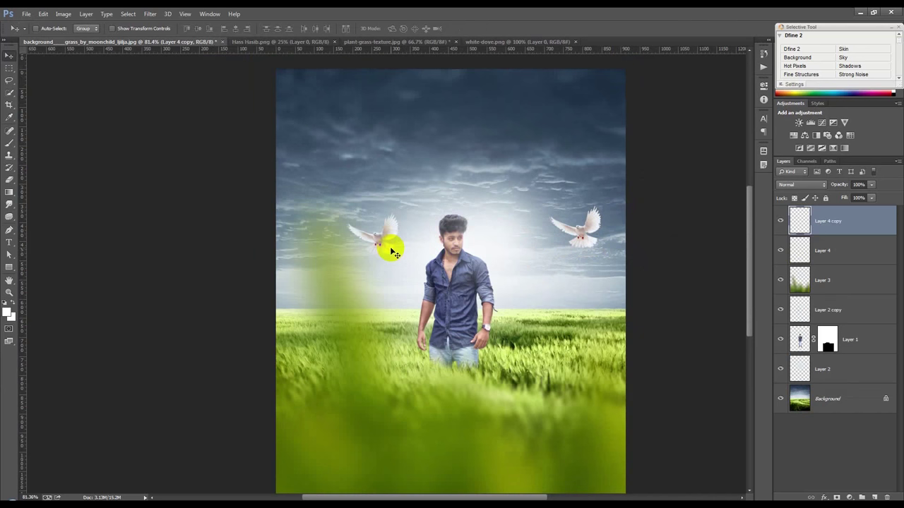
key(ctrl+t)
right_click(394, 224)
click(430, 353)
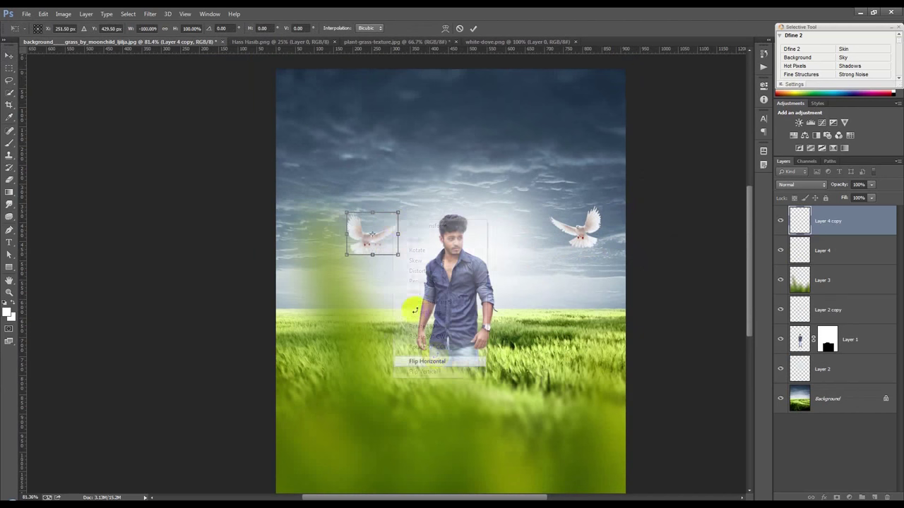
mouse_move(399, 211)
mouse_down()
mouse_move(385, 230)
mouse_move(410, 286)
mouse_up()
key(Return)
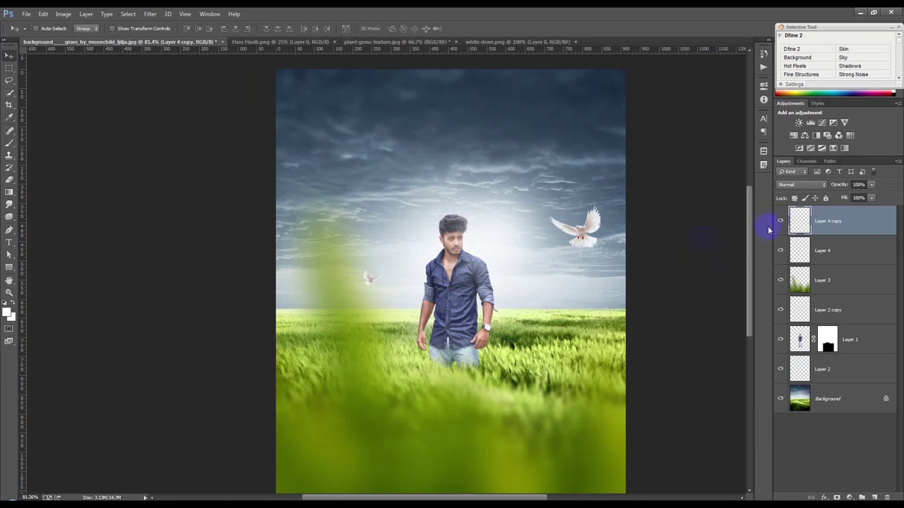
Move both dove layers beneath the wheat haze and nudge the Layer 4 dove slightly left and down
shift+click(835, 250)
drag(835, 250, 834, 322)
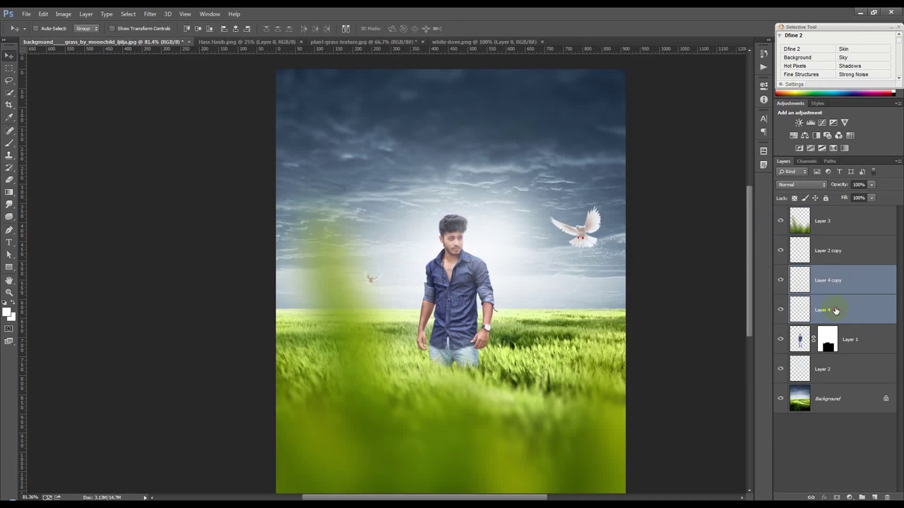
click(835, 310)
mouse_move(502, 285)
mouse_down()
mouse_move(513, 288)
mouse_move(511, 273)
mouse_up()
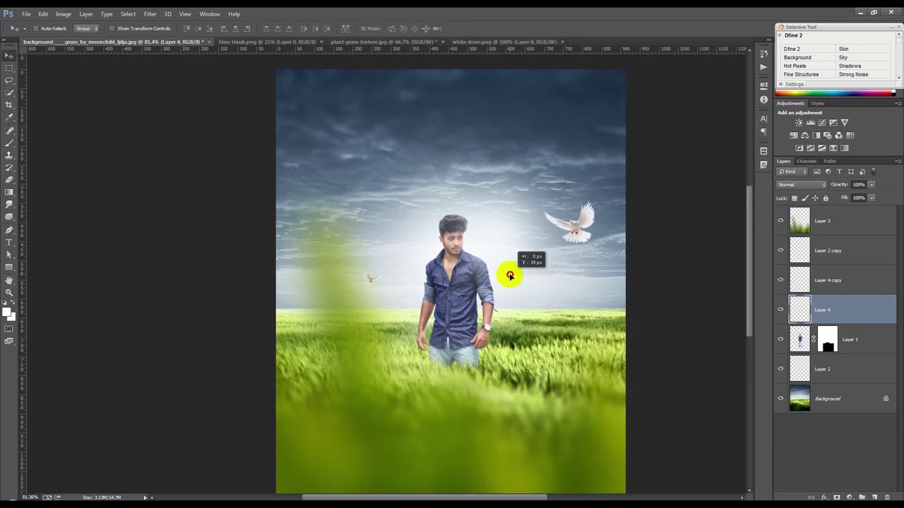
click(845, 285)
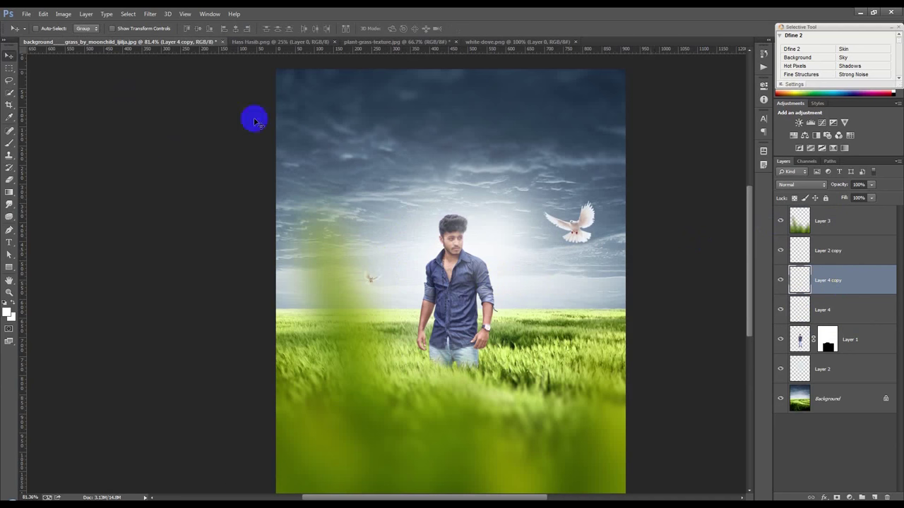
click(129, 16)
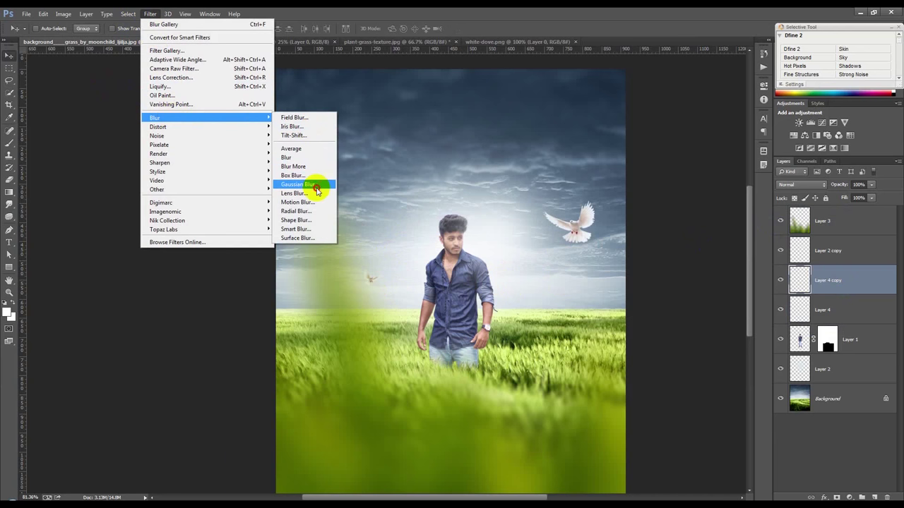
Apply a slight Gaussian blur to the tiny Layer 4 copy dove
mouse_move(155, 117)
click(317, 181)
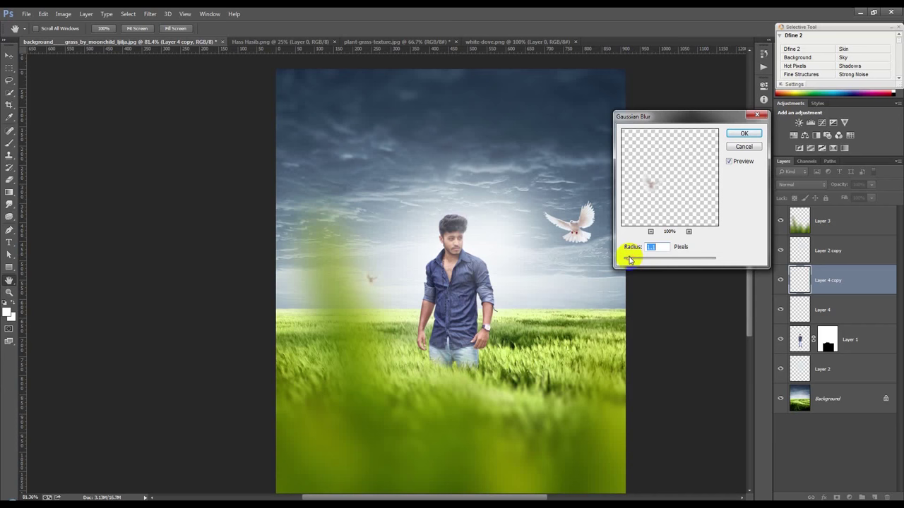
click(744, 132)
click(812, 248)
Duplicate the Layer 4 dove just below the original
click(826, 280)
click(826, 310)
drag(631, 237, 636, 311)
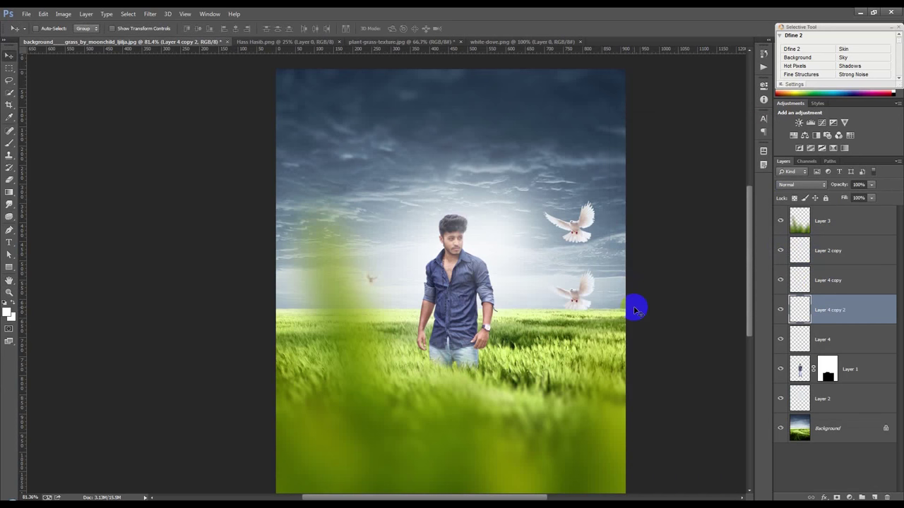
Mirror, enlarge and tilt the new dove copy into the sky's top-left corner
key(ctrl+t)
right_click(600, 324)
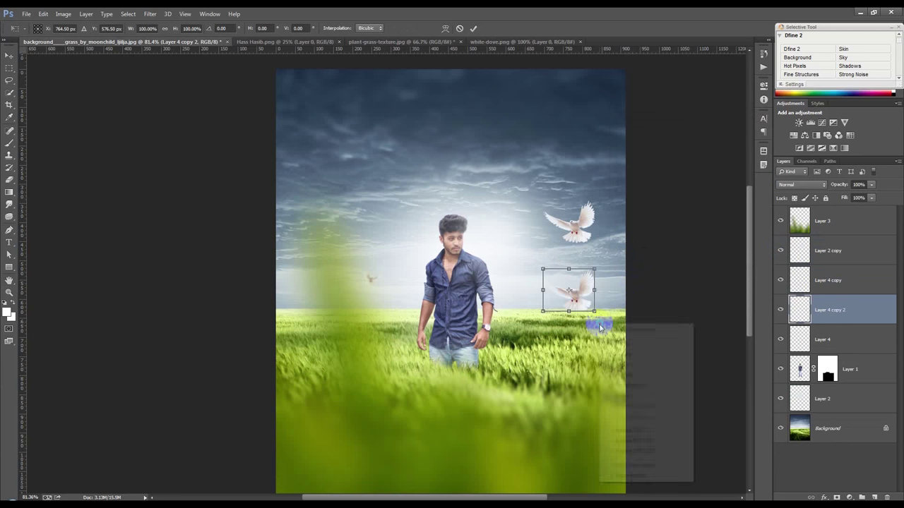
click(639, 466)
mouse_move(581, 315)
mouse_down()
mouse_move(581, 393)
mouse_move(664, 417)
mouse_move(387, 144)
mouse_move(352, 136)
mouse_move(383, 145)
mouse_up()
right_click(586, 393)
click(607, 373)
right_click(389, 125)
click(399, 273)
mouse_move(414, 205)
mouse_down()
mouse_move(353, 257)
mouse_move(478, 164)
mouse_up()
drag(384, 142, 378, 132)
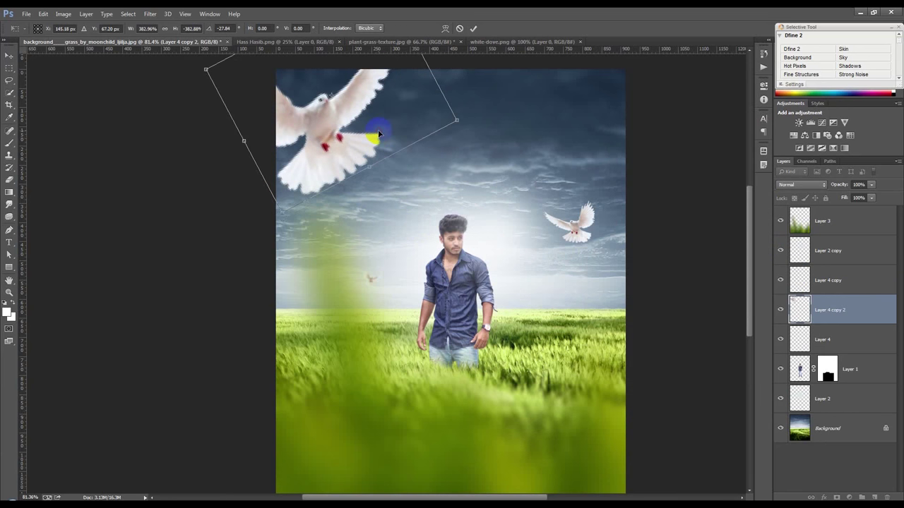
double_click(363, 117)
Apply a 3.6 px Gaussian blur to the large dove and shift it slightly
click(151, 14)
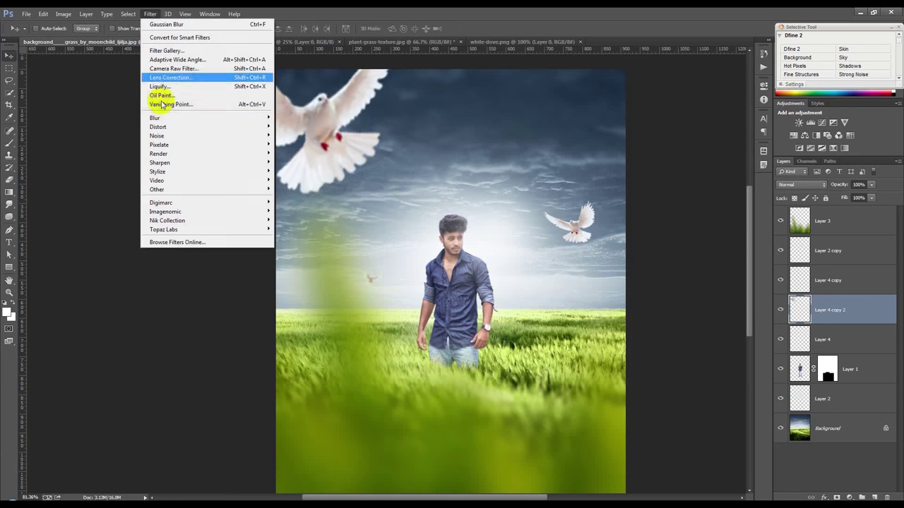
click(304, 185)
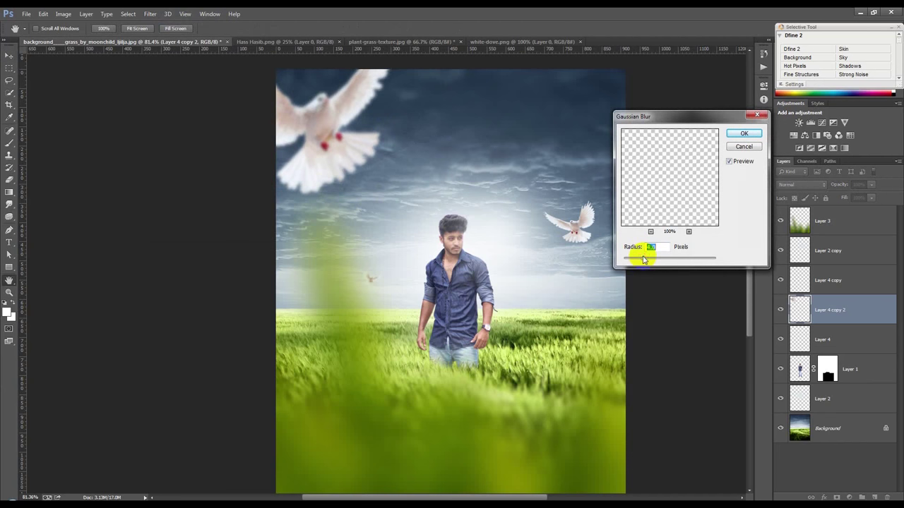
click(743, 133)
mouse_move(433, 124)
mouse_down()
mouse_move(443, 152)
mouse_move(444, 117)
mouse_up()
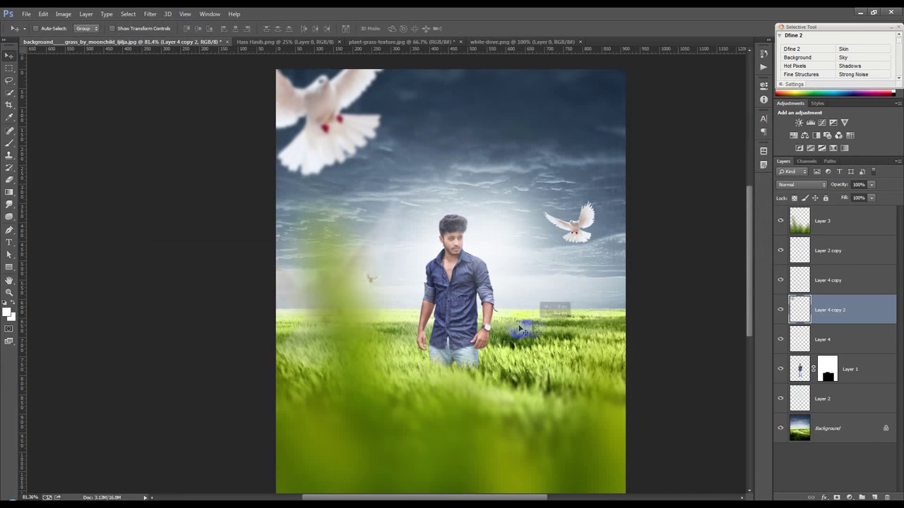
Duplicate the dove, mirrored, shrunk to about 22% and tilted about -40°
key(ctrl+z)
drag(453, 260, 551, 417)
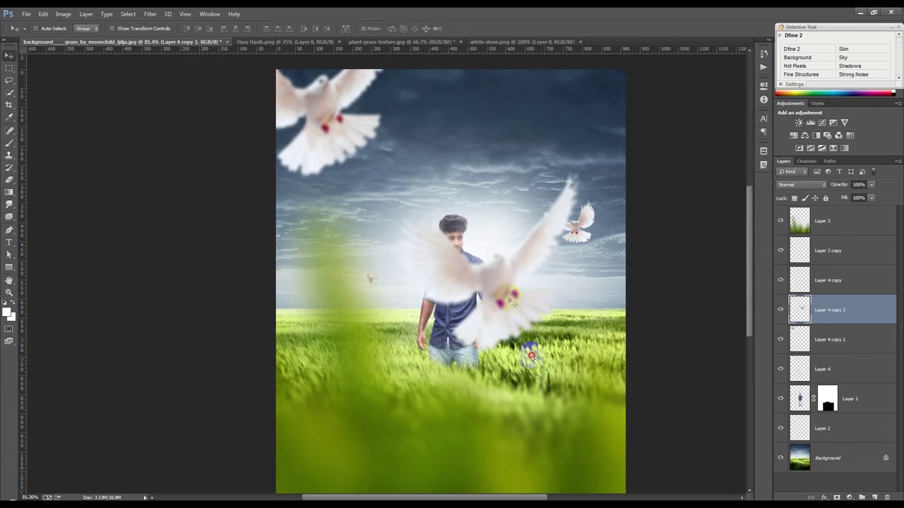
key(ctrl+t)
right_click(551, 417)
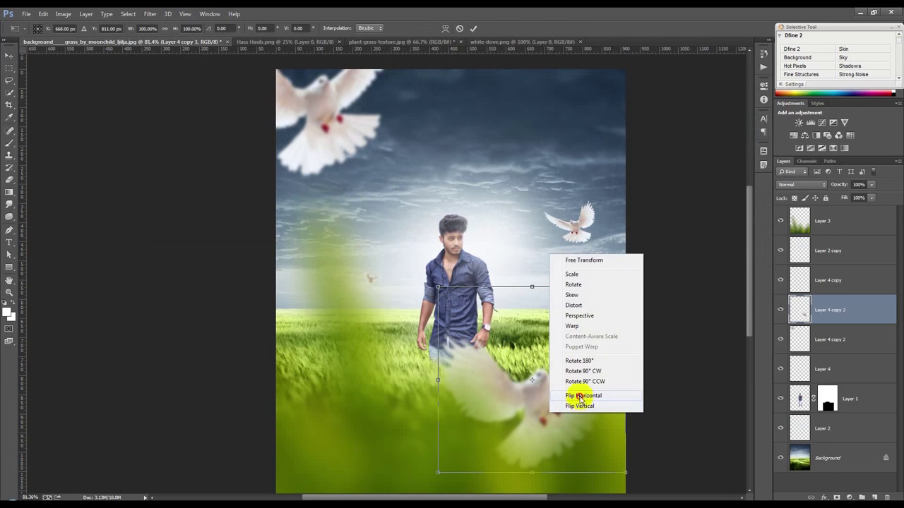
click(580, 395)
drag(627, 286, 541, 343)
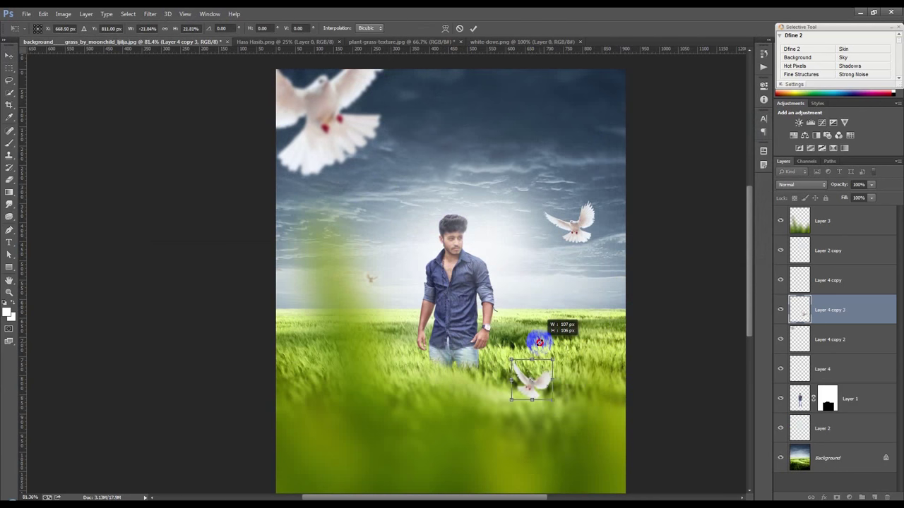
drag(589, 381, 605, 330)
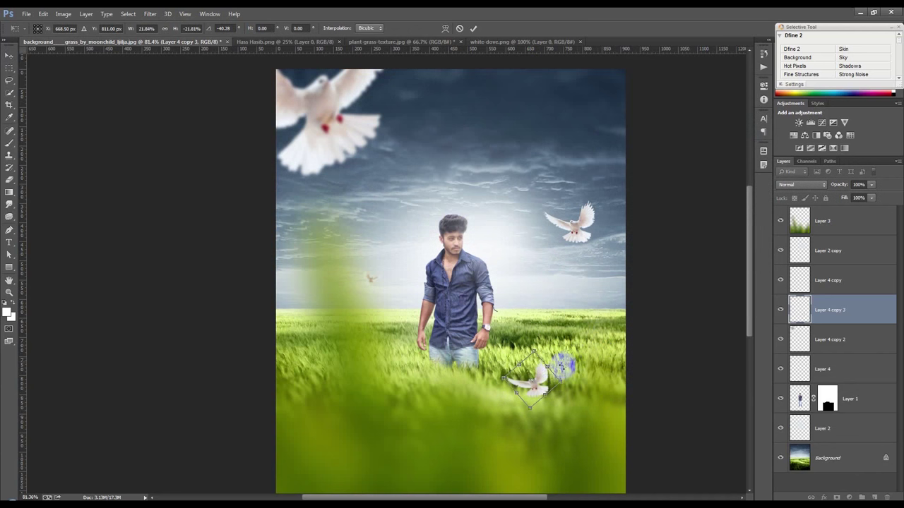
key(Return)
Move the small dove high into the sky, shrink it further, and stack it just above Background
drag(544, 380, 604, 326)
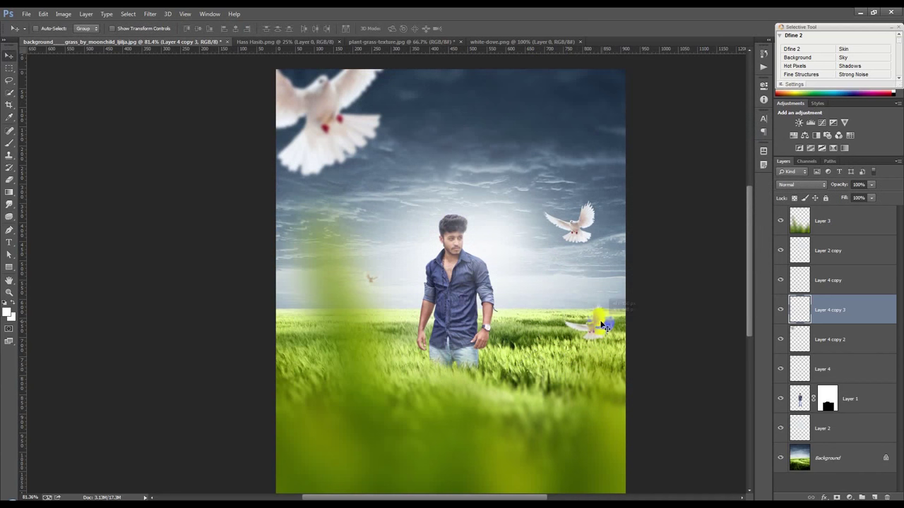
key(ctrl+t)
mouse_move(607, 303)
mouse_down()
mouse_move(576, 355)
mouse_move(519, 128)
mouse_up()
key(Return)
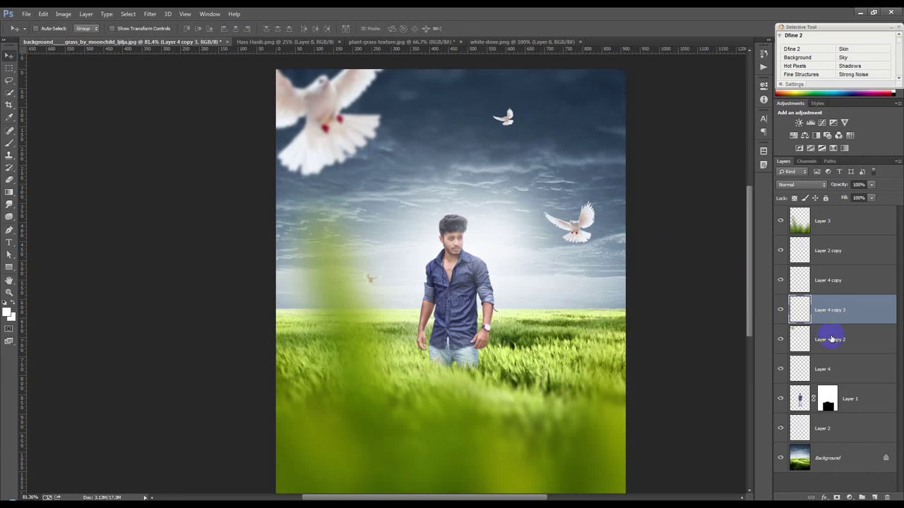
drag(829, 319, 840, 429)
mouse_move(609, 212)
mouse_down()
mouse_move(598, 290)
mouse_move(613, 288)
mouse_move(609, 206)
mouse_up()
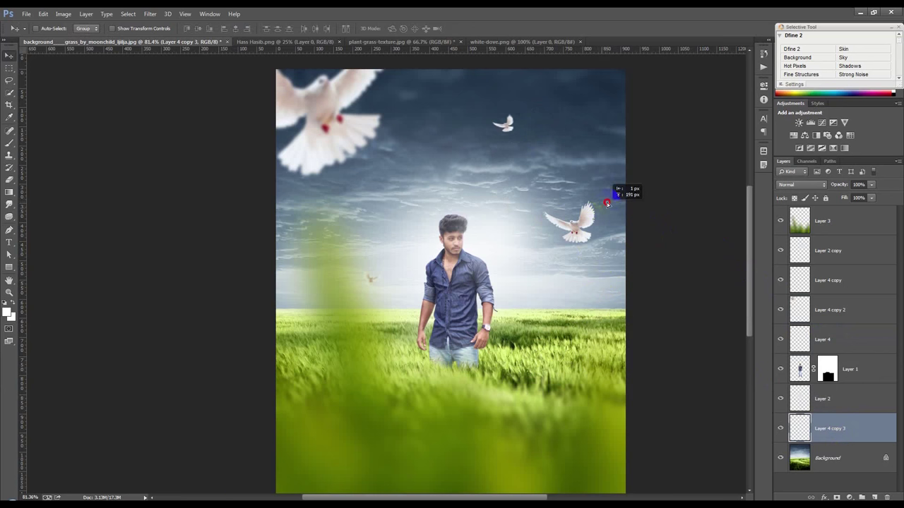
Soften Layer 4 copy 3's dove with the last filter, a Box Blur, then a Gaussian Blur
click(150, 14)
click(162, 20)
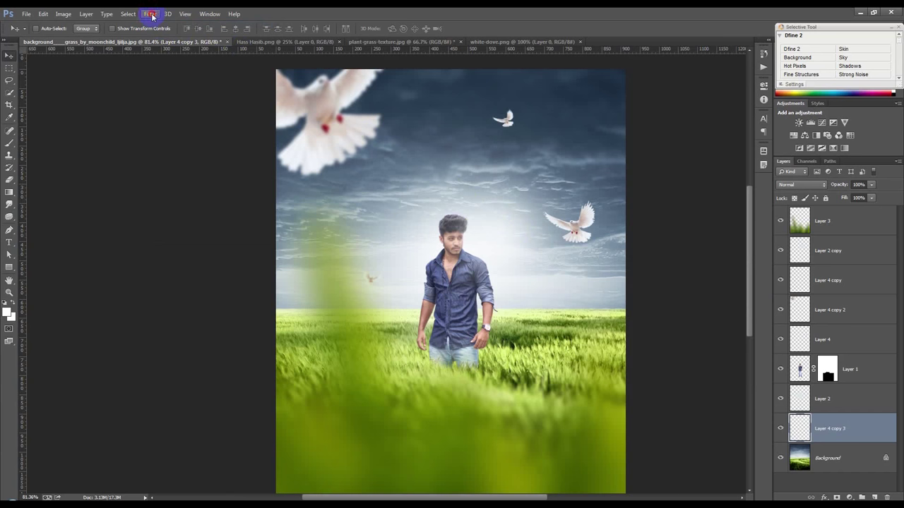
click(150, 15)
click(311, 177)
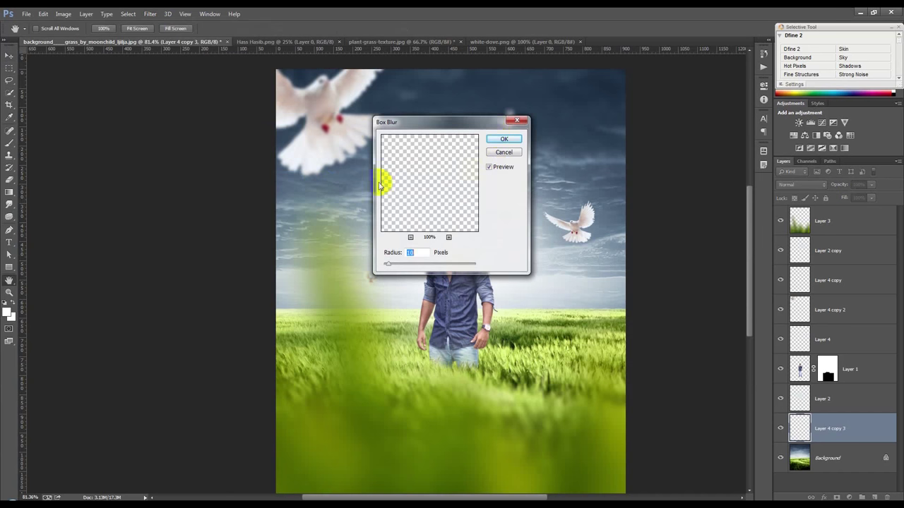
click(498, 139)
click(148, 14)
mouse_move(154, 117)
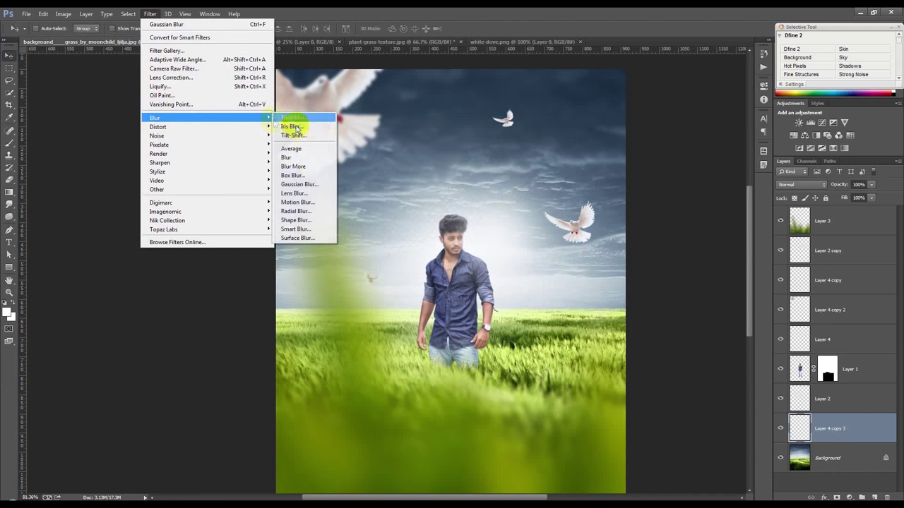
click(300, 184)
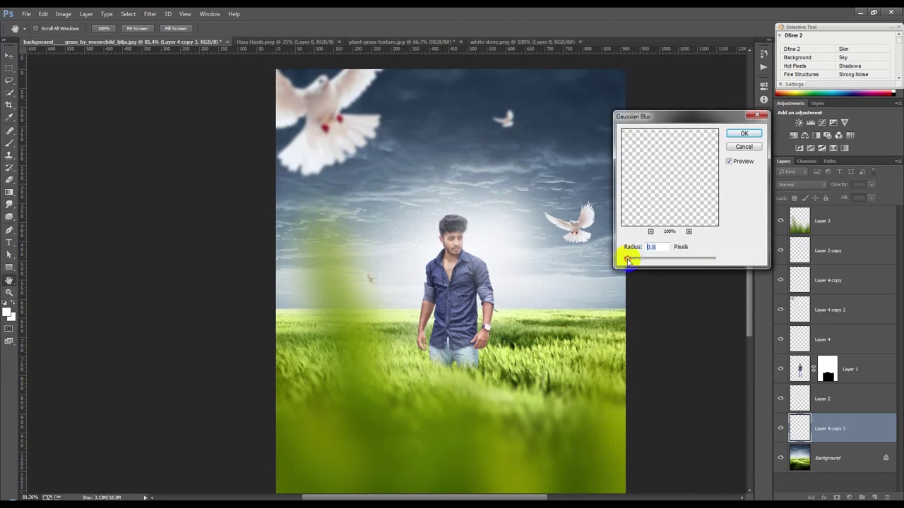
click(738, 134)
scroll(483, 194, down, 1)
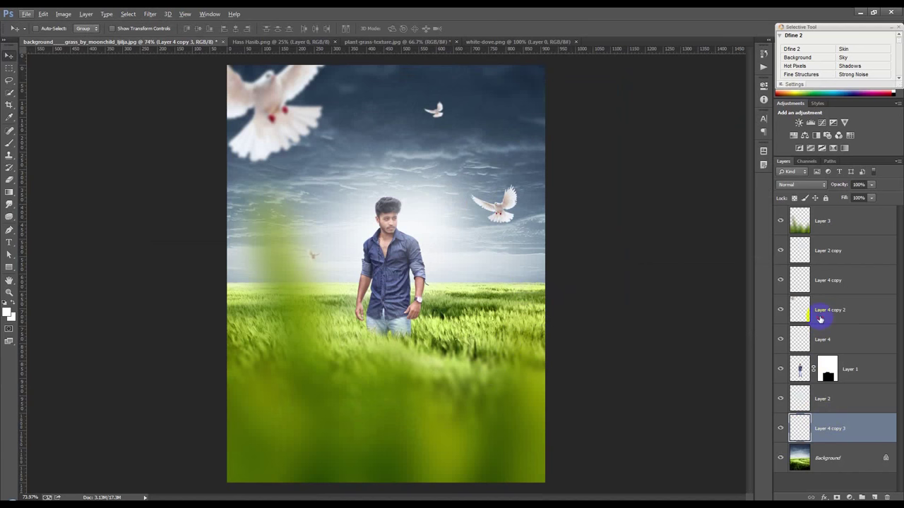
Duplicate the blurred corner dove to the lower right, enlarge it to about 177% and mirror it horizontally
click(820, 320)
drag(323, 226, 596, 449)
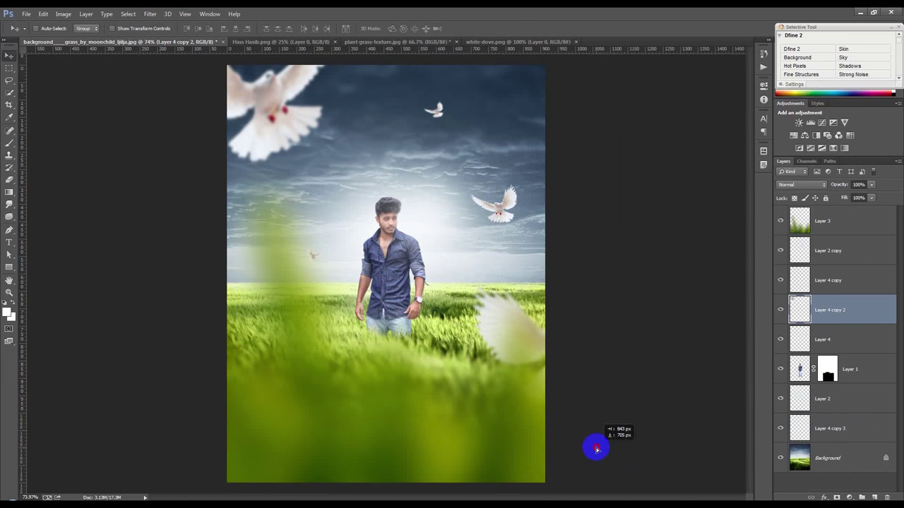
key(ctrl+j)
key(ctrl+t)
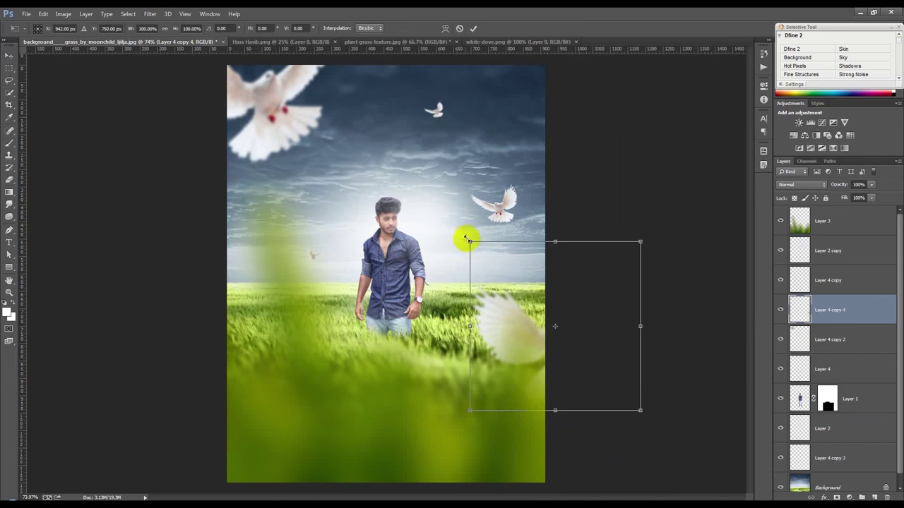
drag(469, 241, 422, 179)
drag(621, 315, 605, 318)
right_click(506, 351)
click(540, 334)
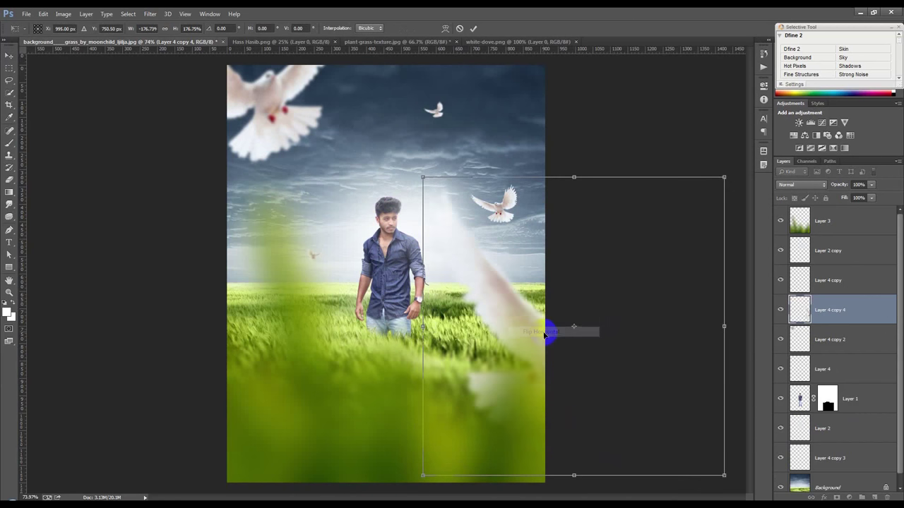
drag(548, 340, 549, 382)
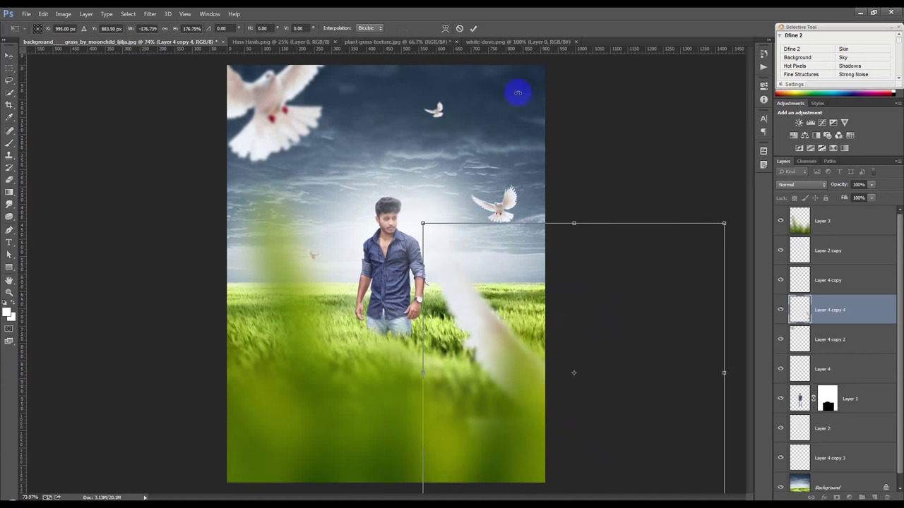
click(475, 29)
Move the dove copy to the top layer, tilt it about -34° and shrink it to 76% at the right edge
drag(800, 309, 800, 215)
drag(690, 312, 704, 303)
key(ctrl+t)
mouse_move(645, 146)
mouse_down()
mouse_move(505, 150)
mouse_move(503, 141)
mouse_up()
drag(676, 339, 682, 288)
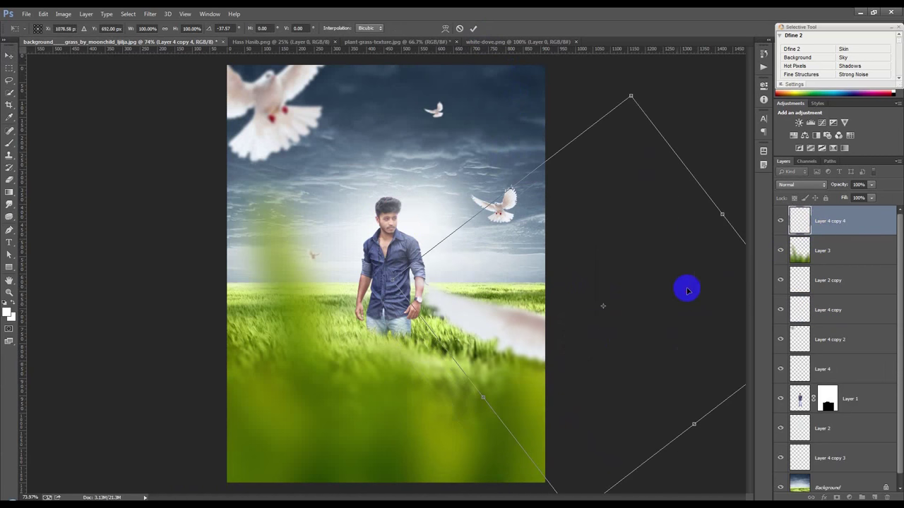
mouse_move(631, 99)
mouse_down()
mouse_move(631, 145)
mouse_move(671, 208)
mouse_up()
mouse_move(515, 286)
mouse_down()
mouse_move(557, 300)
mouse_move(656, 233)
mouse_move(720, 232)
mouse_up()
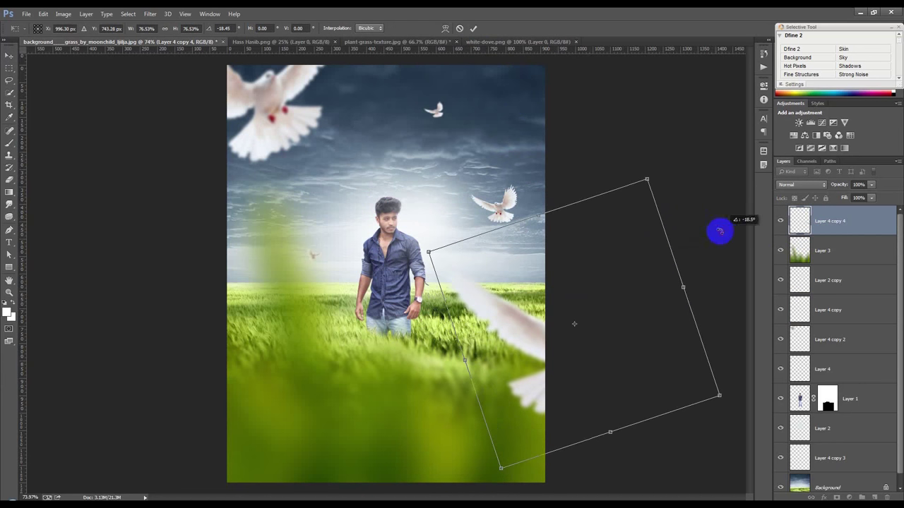
click(473, 28)
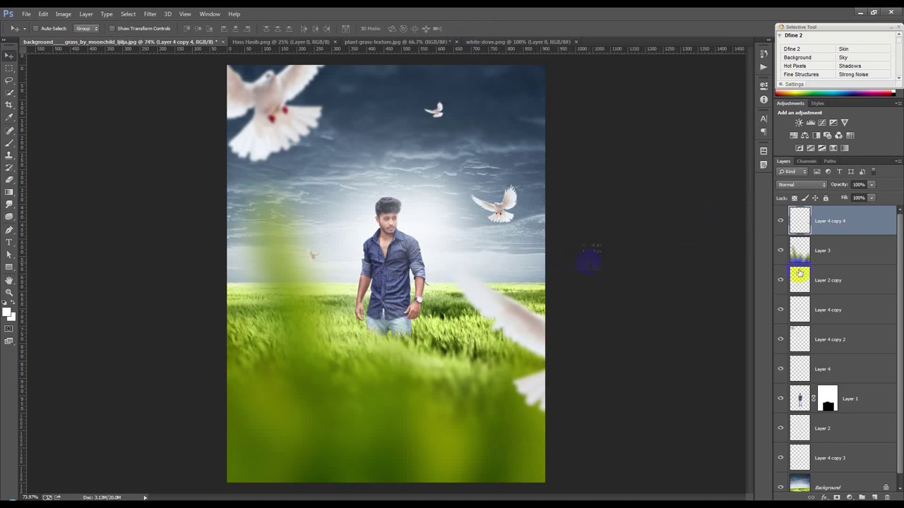
Place the dove beneath Layer 3, apply Gaussian Blur to it and nudge it toward the top-left
drag(831, 248, 832, 267)
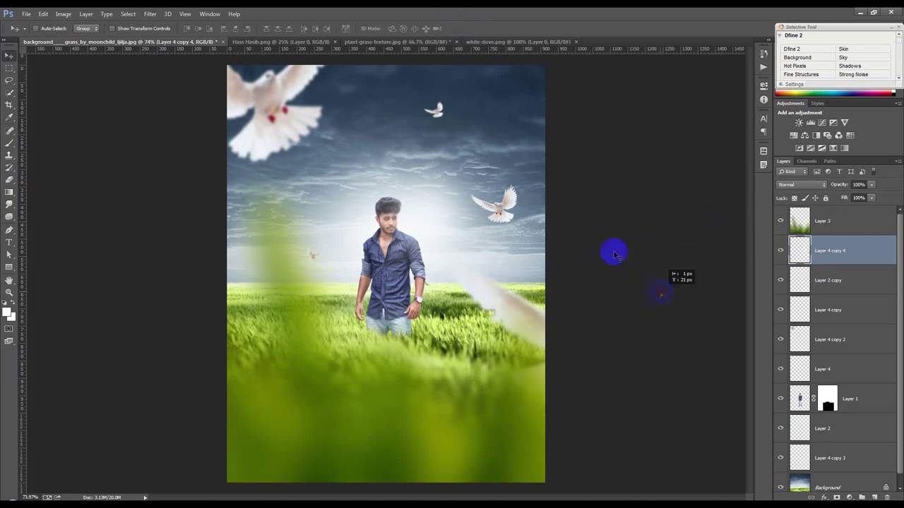
click(150, 14)
mouse_move(155, 117)
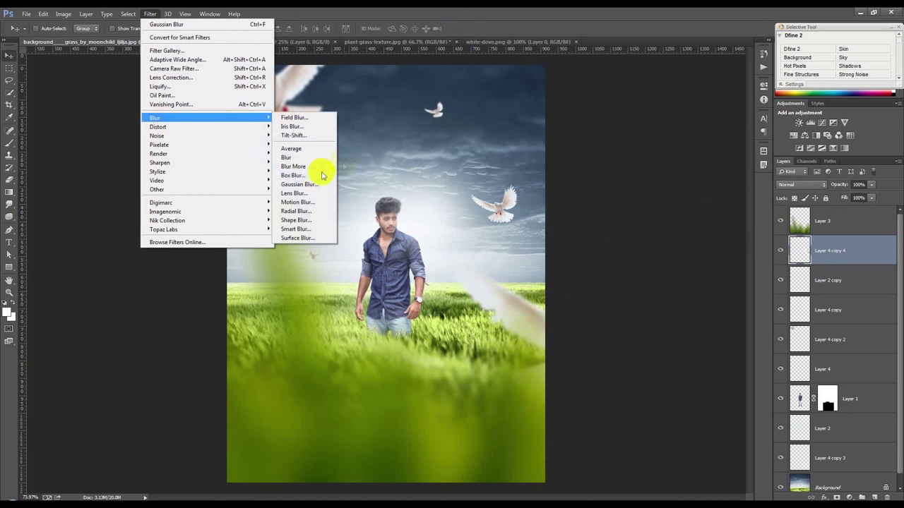
click(314, 185)
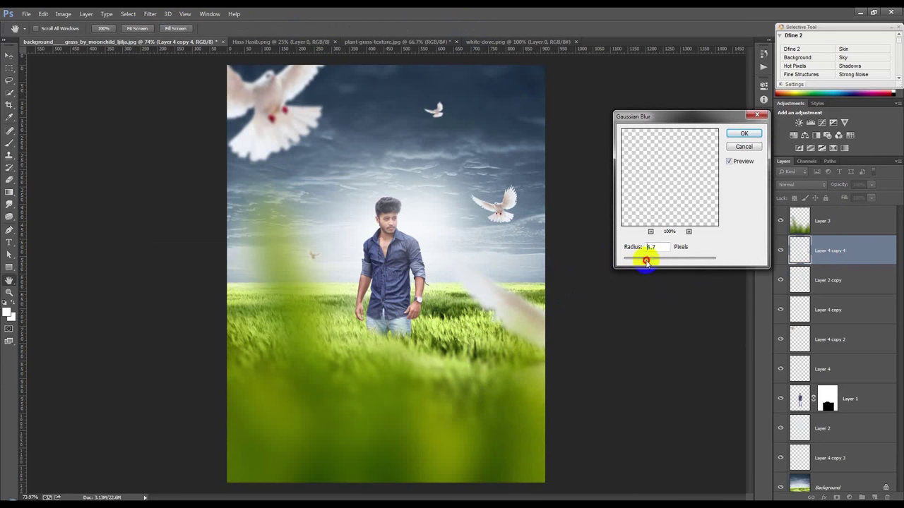
click(744, 134)
key(v)
mouse_move(605, 192)
mouse_down()
mouse_move(594, 219)
mouse_move(608, 199)
mouse_up()
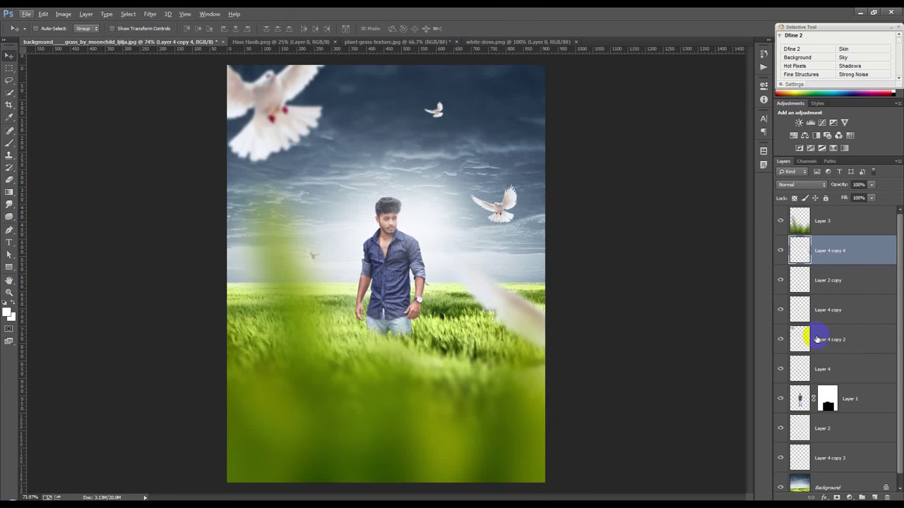
Select the foreground grass layer, Layer 3
scroll(514, 216, up, 5)
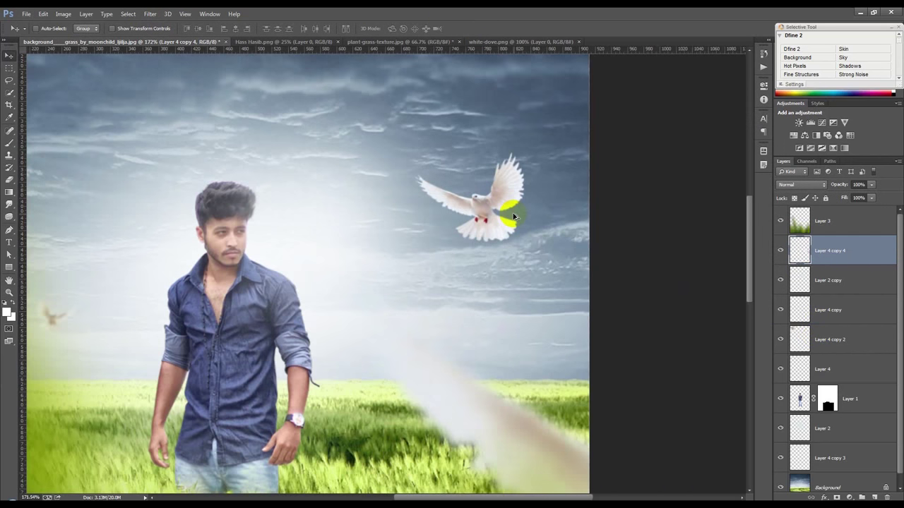
scroll(514, 217, down, 3)
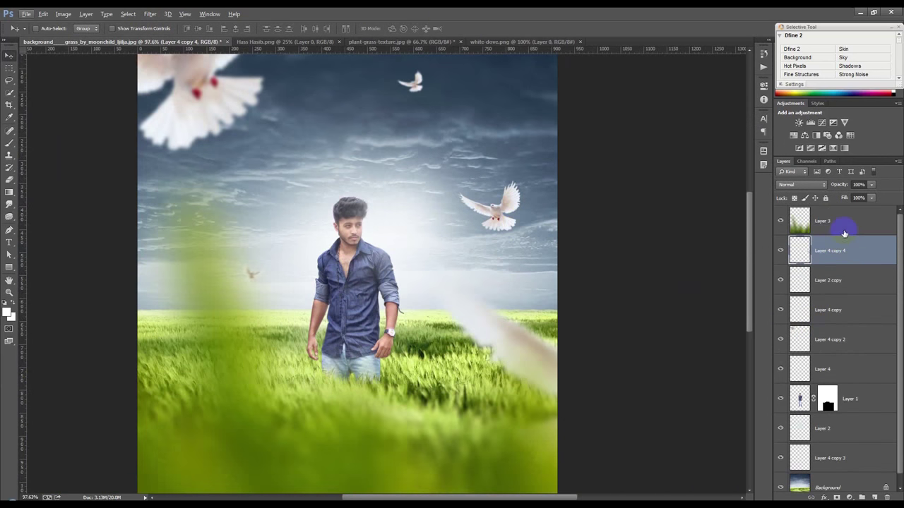
click(843, 231)
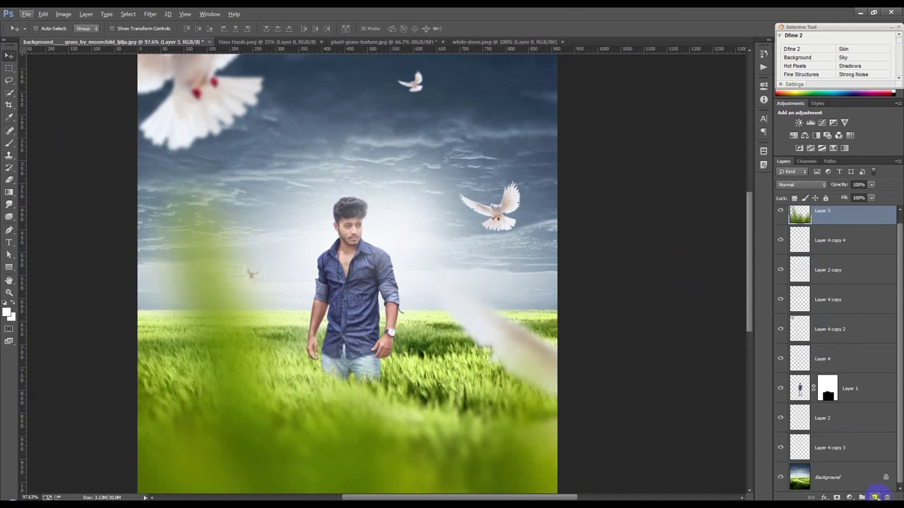
scroll(545, 330, down, 1)
scroll(545, 330, down, 1)
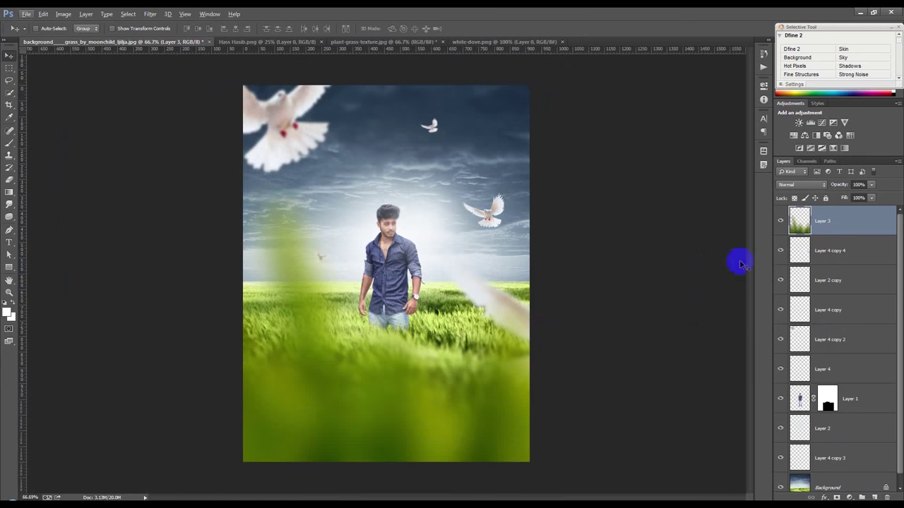
Add a Gradient Fill layer using the Neutral Density preset, set to Radial and reversed
click(847, 496)
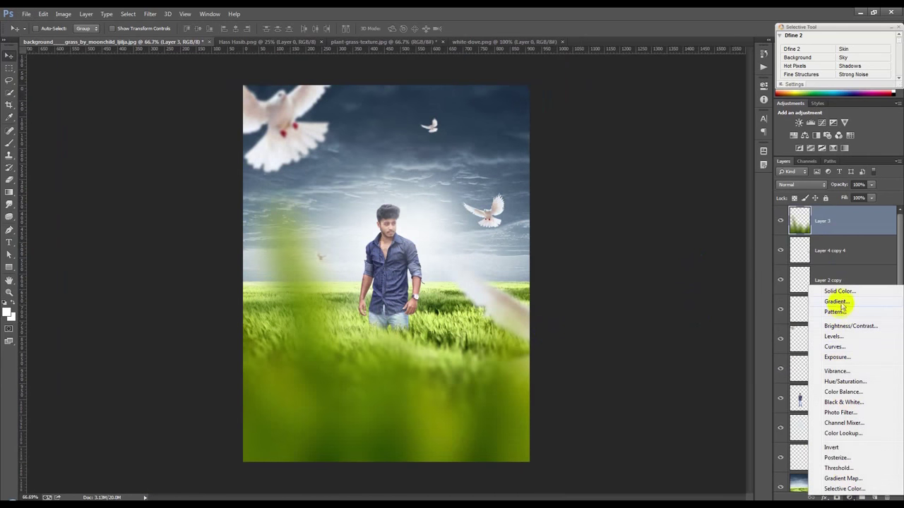
click(841, 303)
click(684, 138)
click(761, 161)
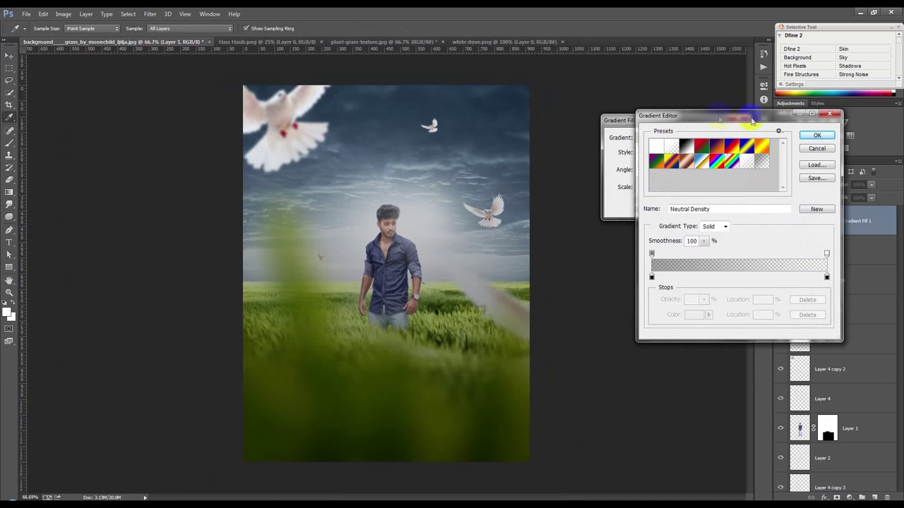
click(815, 135)
click(653, 152)
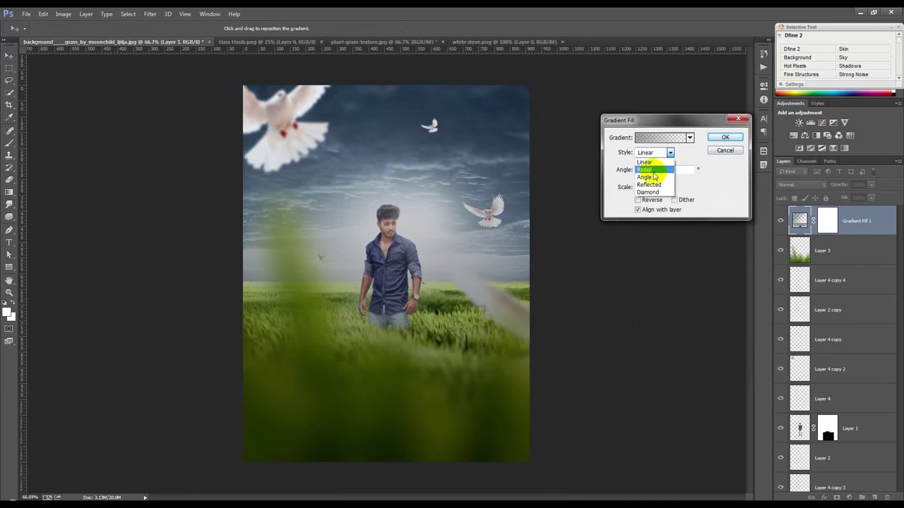
click(655, 179)
click(639, 200)
Centre the gradient's glow behind the man with angle 39.09 and 199% scale
mouse_move(474, 276)
mouse_down()
mouse_move(470, 243)
mouse_move(504, 237)
mouse_up()
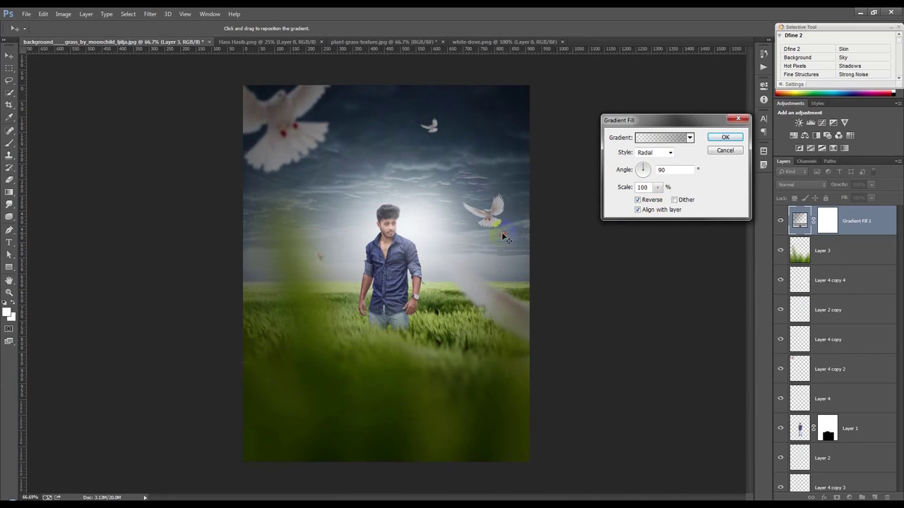
click(648, 170)
drag(648, 170, 649, 168)
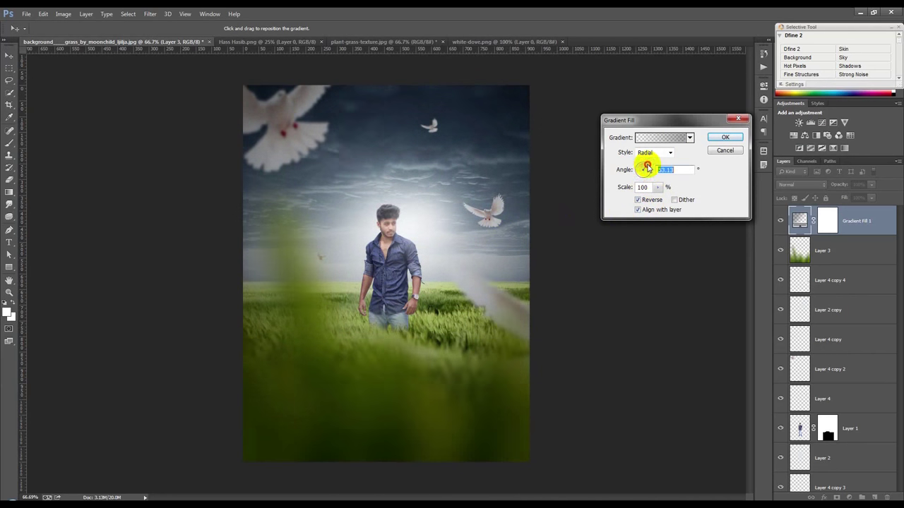
click(657, 187)
drag(659, 201, 665, 201)
drag(663, 199, 664, 201)
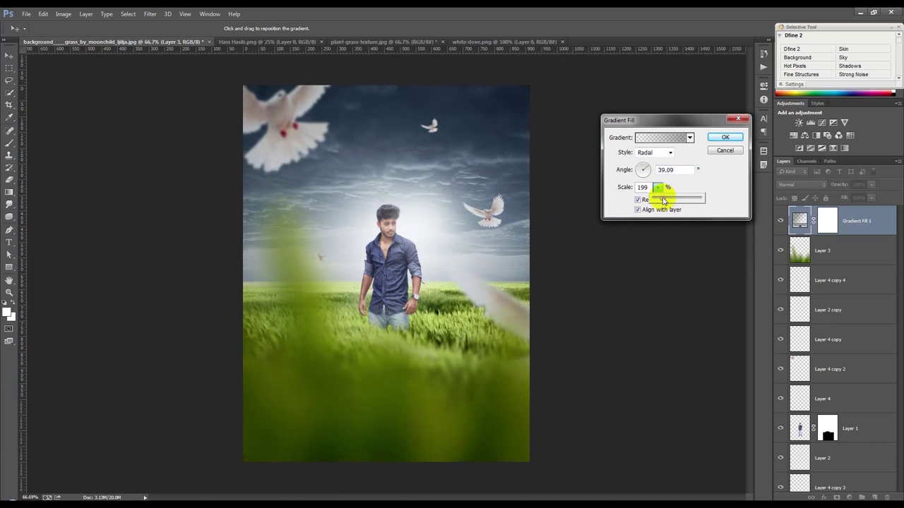
click(720, 137)
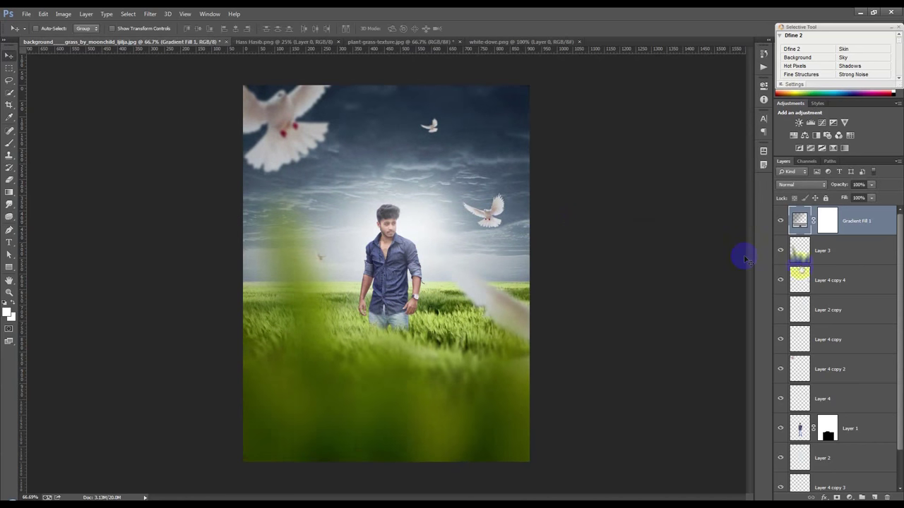
click(790, 255)
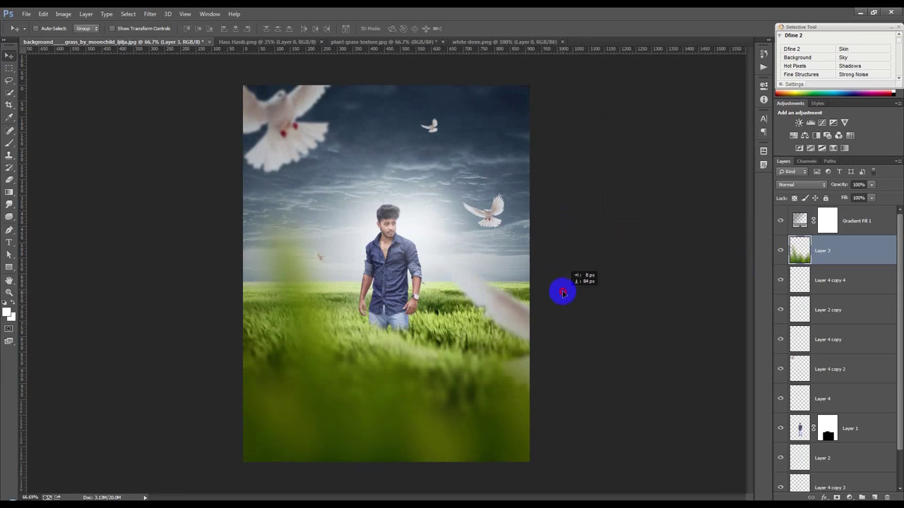
Duplicate the foreground grass layer, shrink the copy to about 57% and flip it horizontally
drag(562, 294, 564, 283)
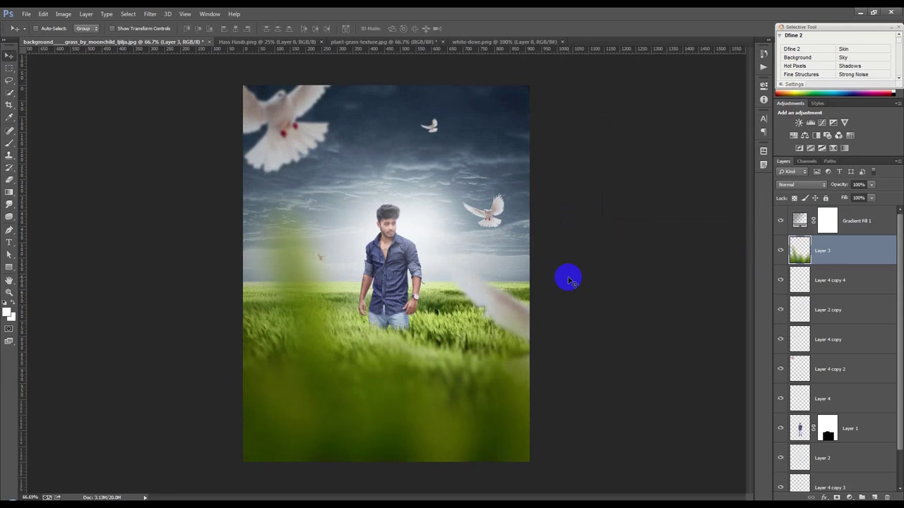
key(ctrl+j)
key(ctrl+t)
drag(597, 176, 471, 293)
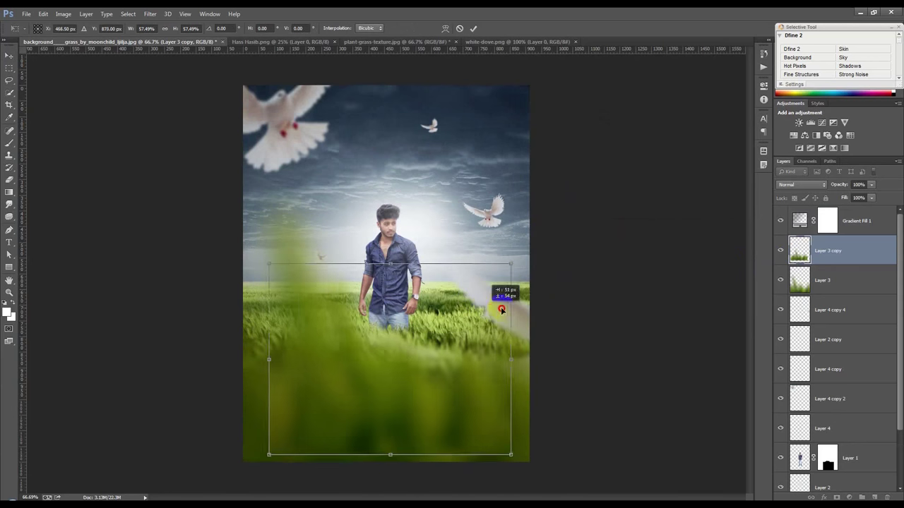
drag(471, 293, 541, 322)
right_click(486, 343)
click(505, 325)
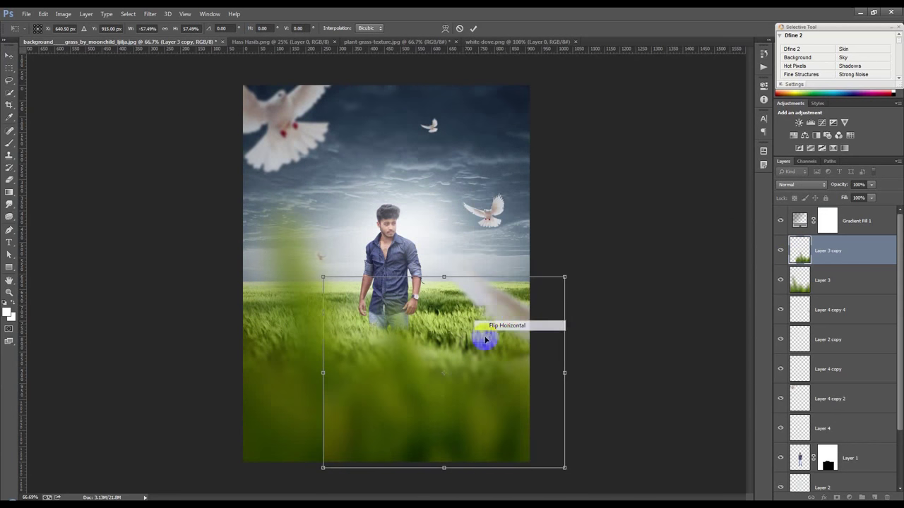
drag(484, 339, 422, 360)
key(Return)
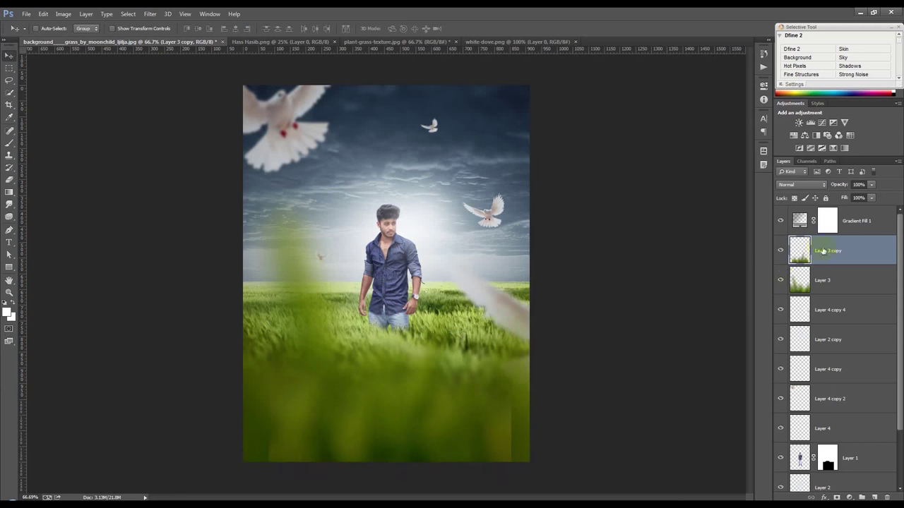
Move Layer 3 copy beneath Layer 3 and reposition it on the canvas
drag(826, 251, 827, 296)
drag(663, 317, 665, 286)
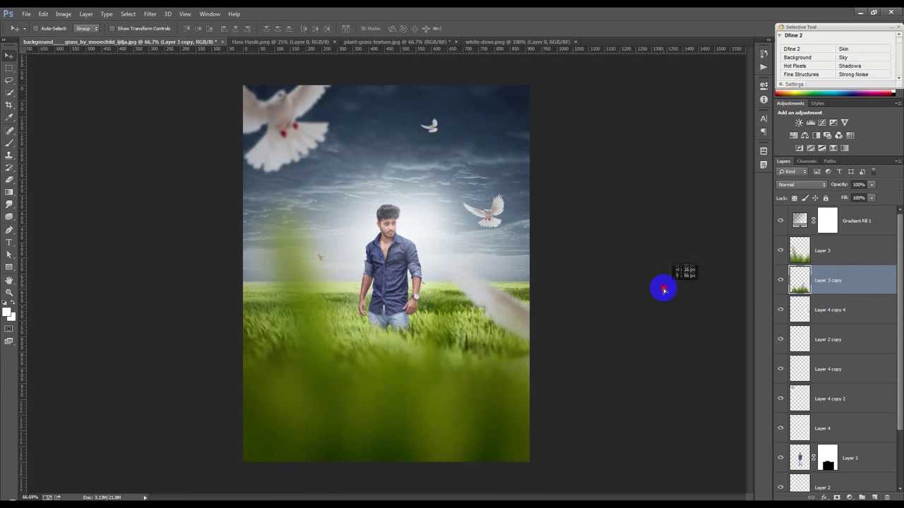
click(8, 192)
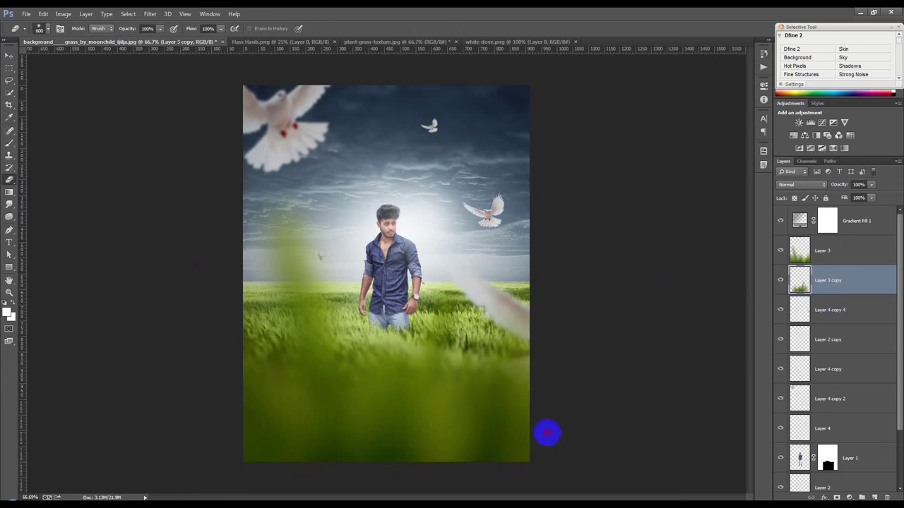
click(9, 55)
scroll(413, 257, up, 1)
scroll(412, 256, up, 1)
scroll(412, 256, down, 1)
click(861, 220)
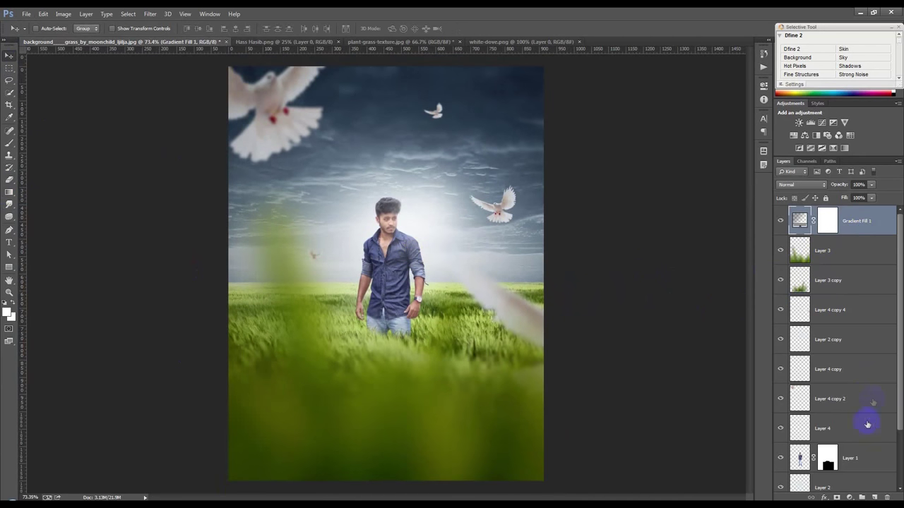
Create Layer 5 and fill it with a merged copy of the composition via Apply Image
click(874, 497)
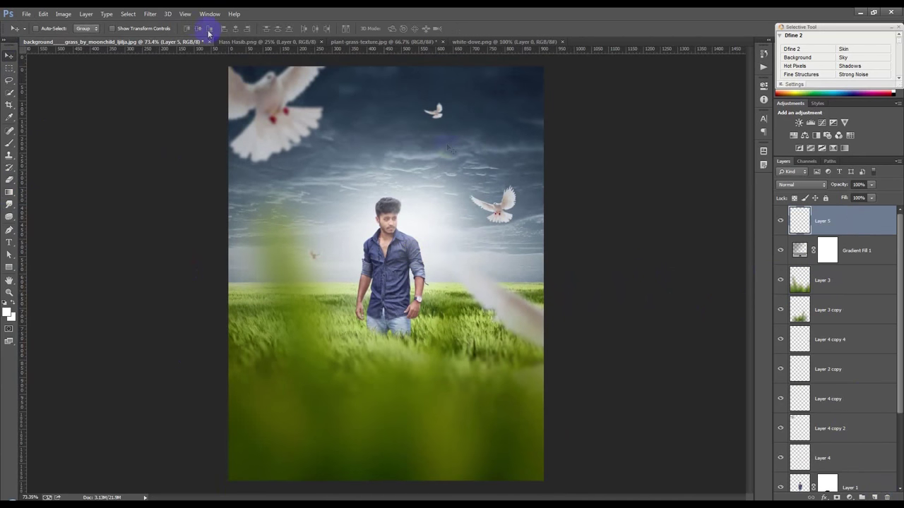
click(64, 14)
click(81, 149)
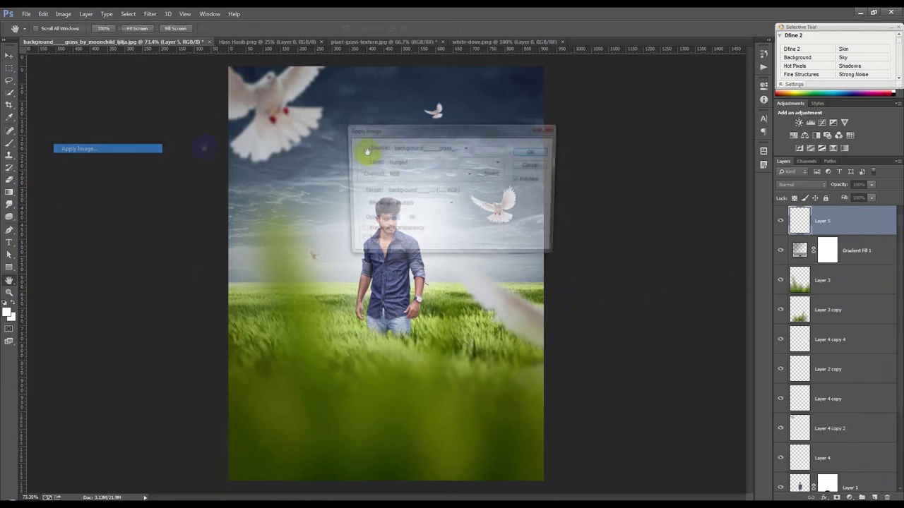
click(533, 152)
key(v)
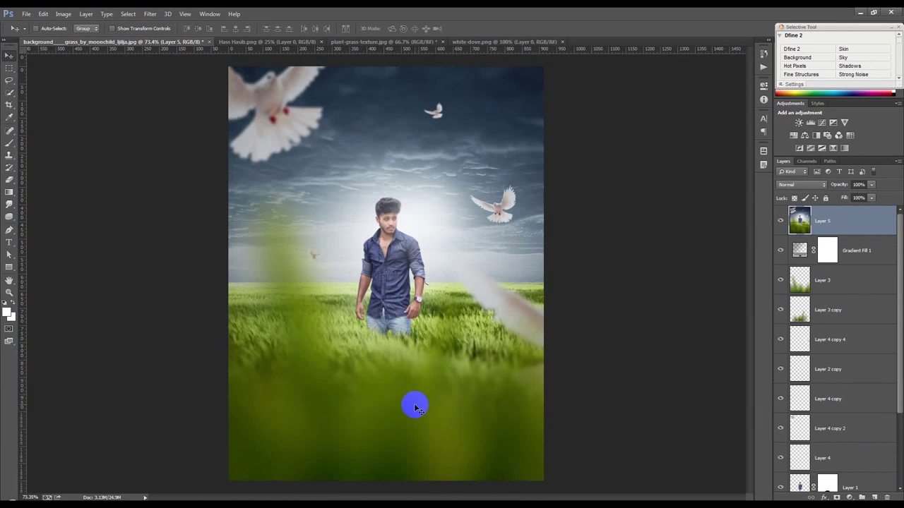
click(358, 272)
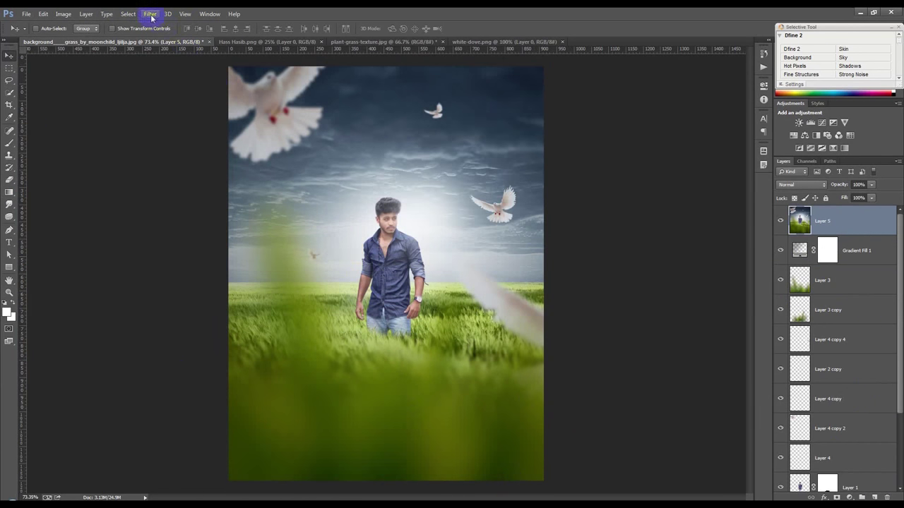
Launch Nik Collection's Color Efex Pro 4 on Layer 5
drag(151, 18, 182, 223)
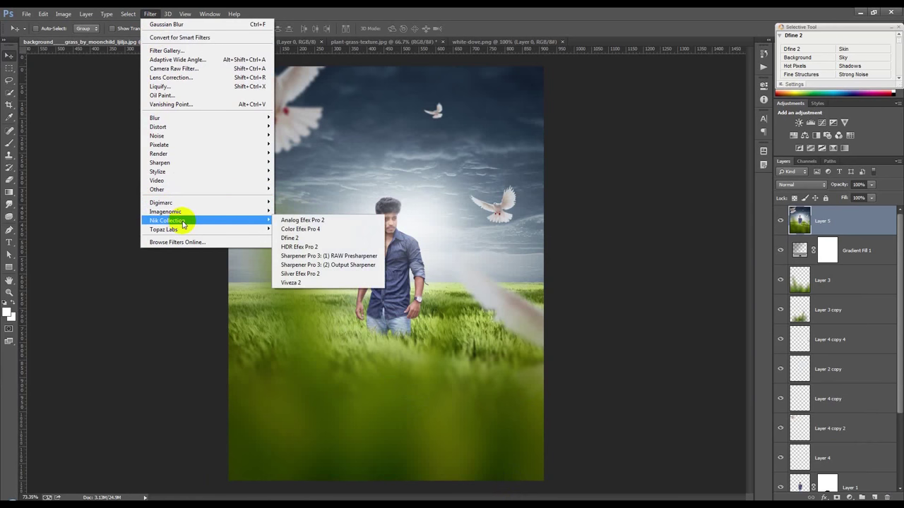
drag(183, 223, 306, 235)
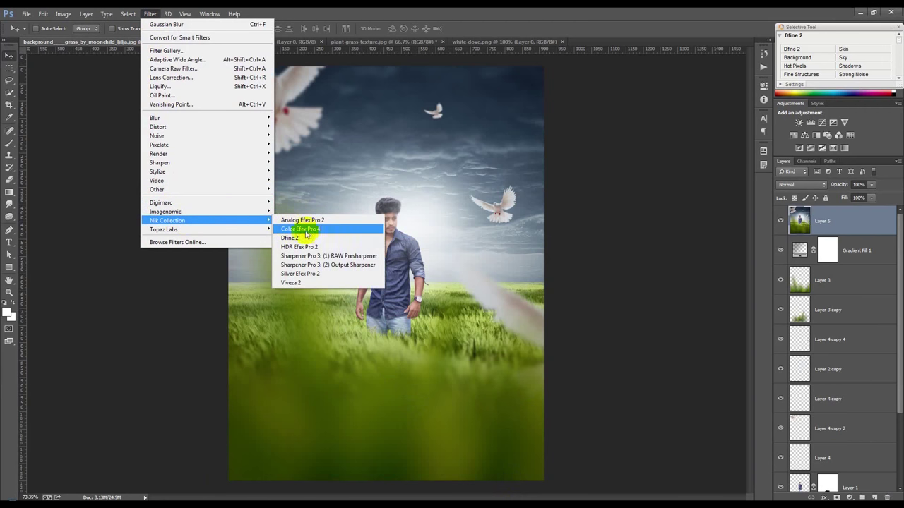
click(311, 233)
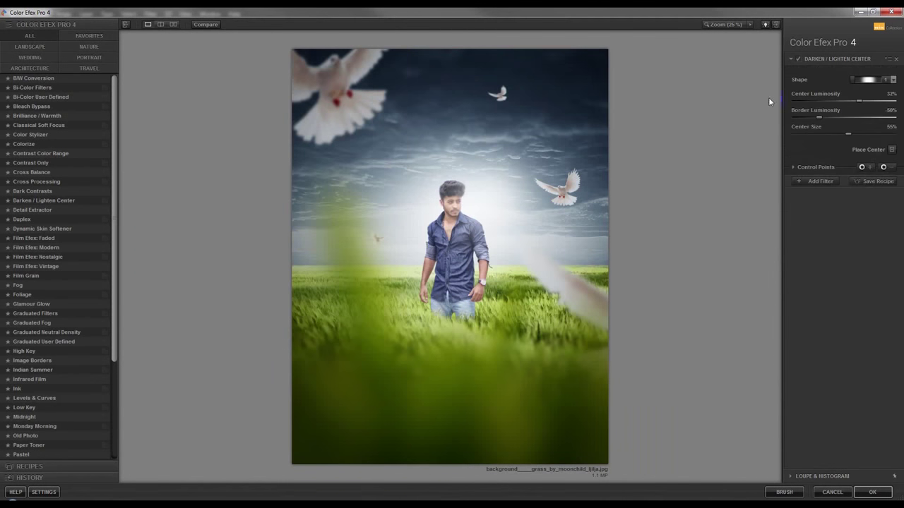
Set Darken/Lighten Center to 27% center luminosity, -18% border and 55% center size, and add a filter
click(798, 61)
click(798, 61)
click(798, 61)
click(797, 61)
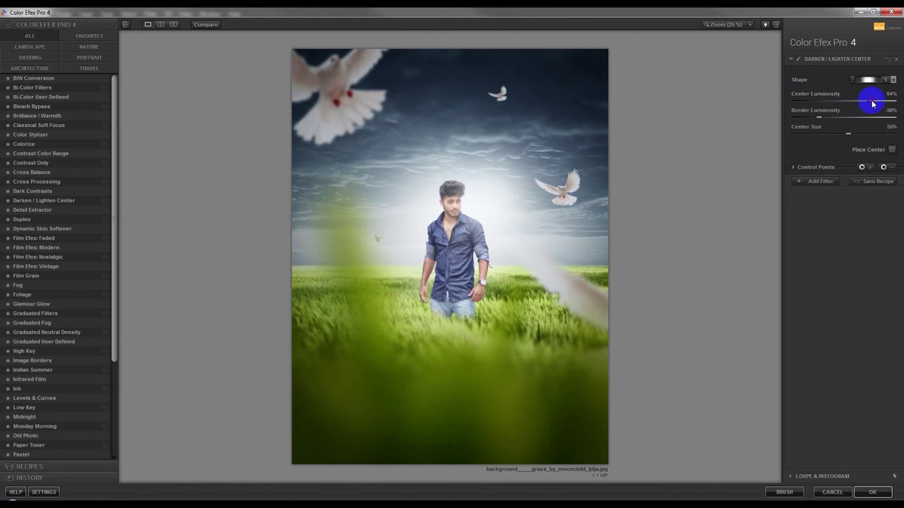
mouse_move(863, 103)
mouse_down()
mouse_move(823, 120)
mouse_move(831, 118)
mouse_up()
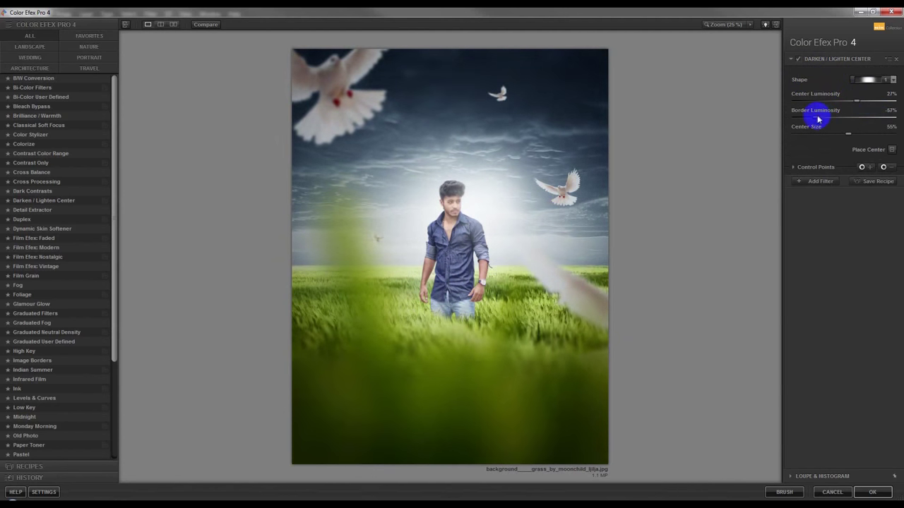
click(826, 182)
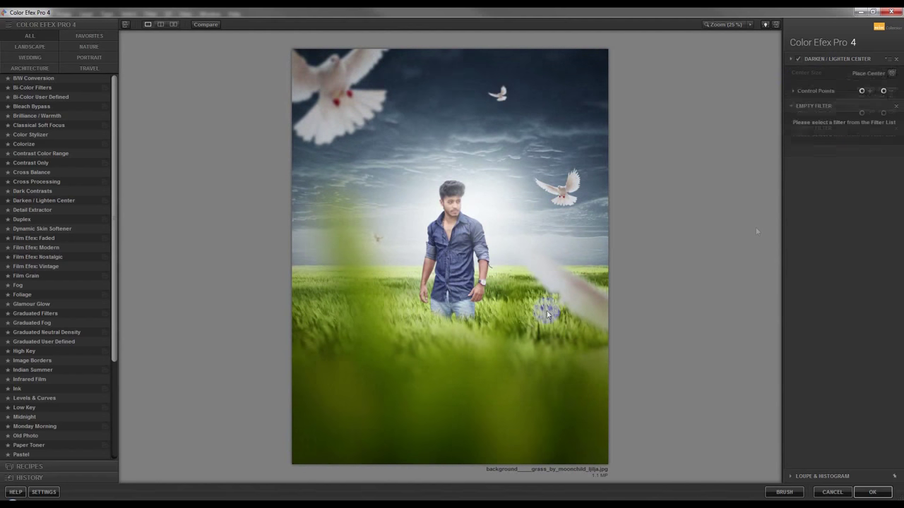
Try the Foliage filter as the second filter, comparing its methods on and off
click(21, 295)
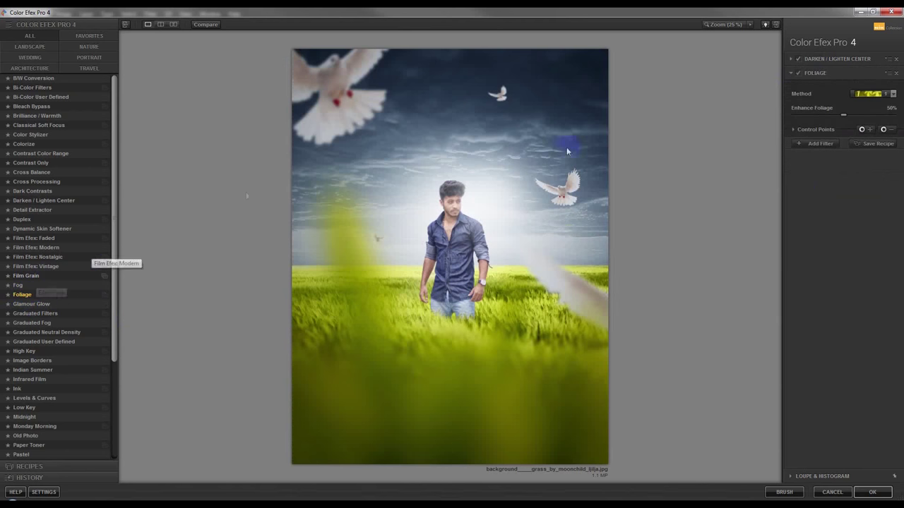
click(798, 74)
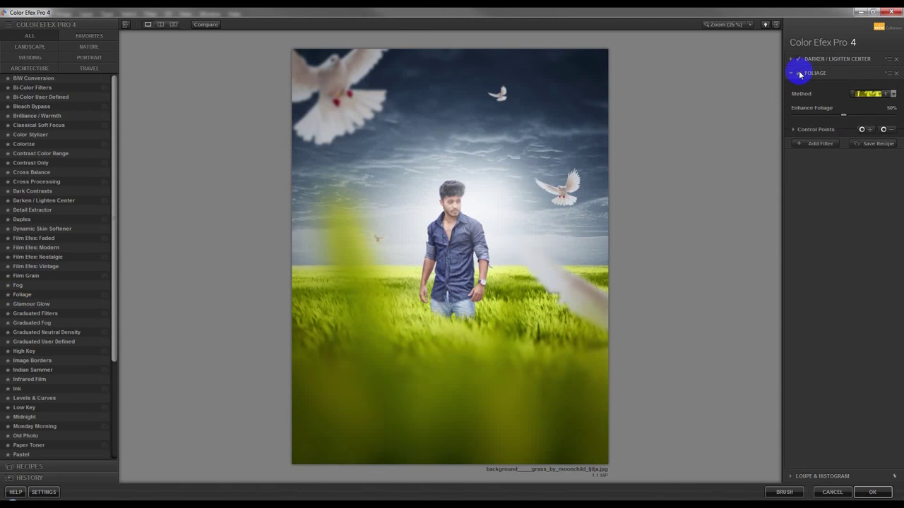
click(798, 74)
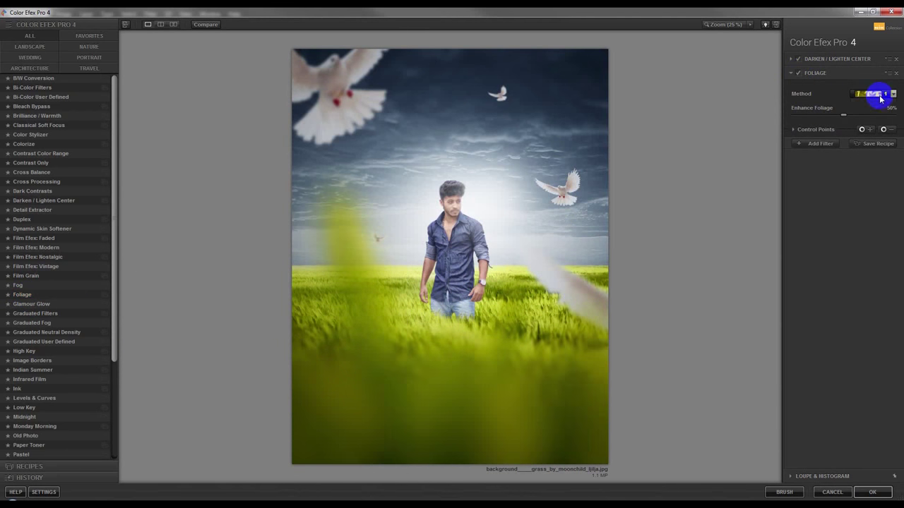
click(880, 99)
click(875, 94)
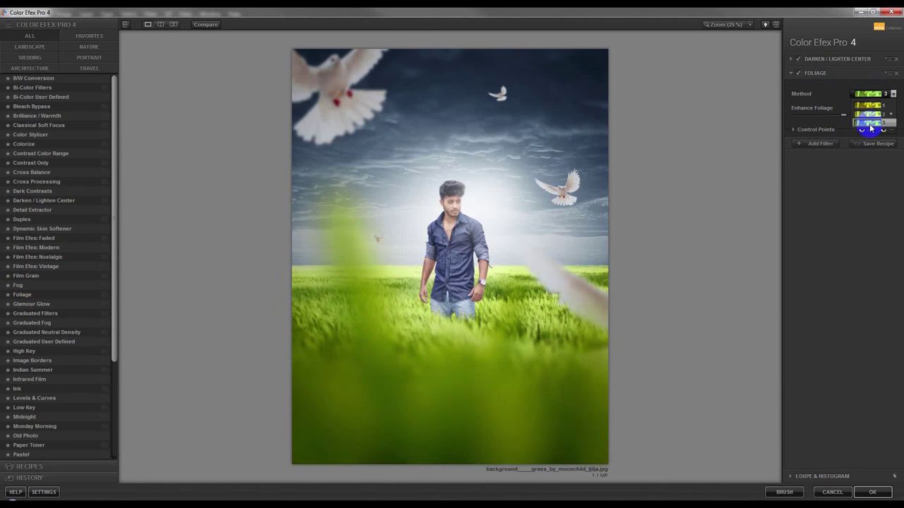
click(846, 197)
click(799, 73)
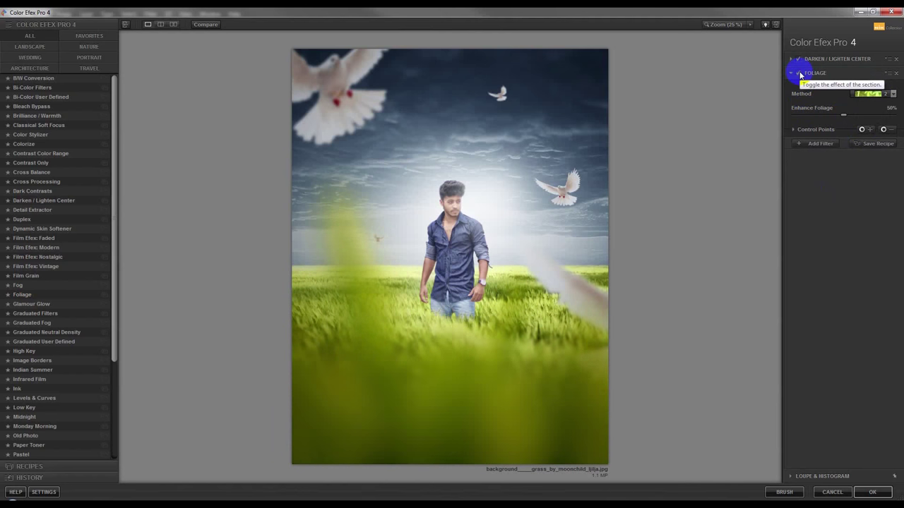
click(805, 75)
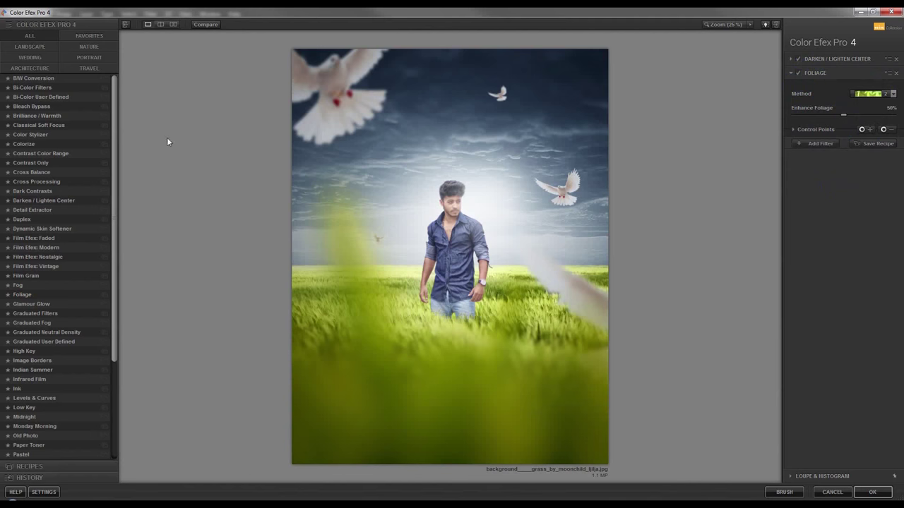
Browse B/W Conversion, Bi-Color, Bleach Bypass and other filters, settling on Contrast Color Range
click(29, 78)
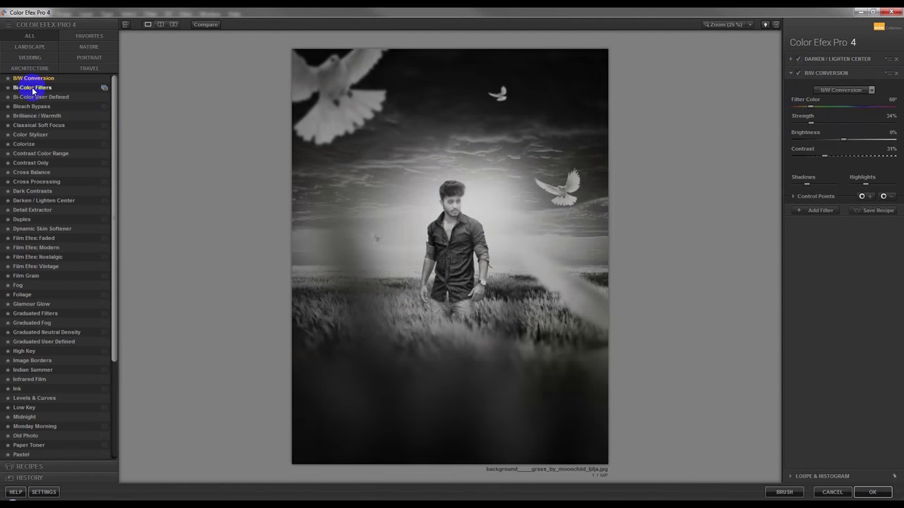
click(33, 88)
click(35, 97)
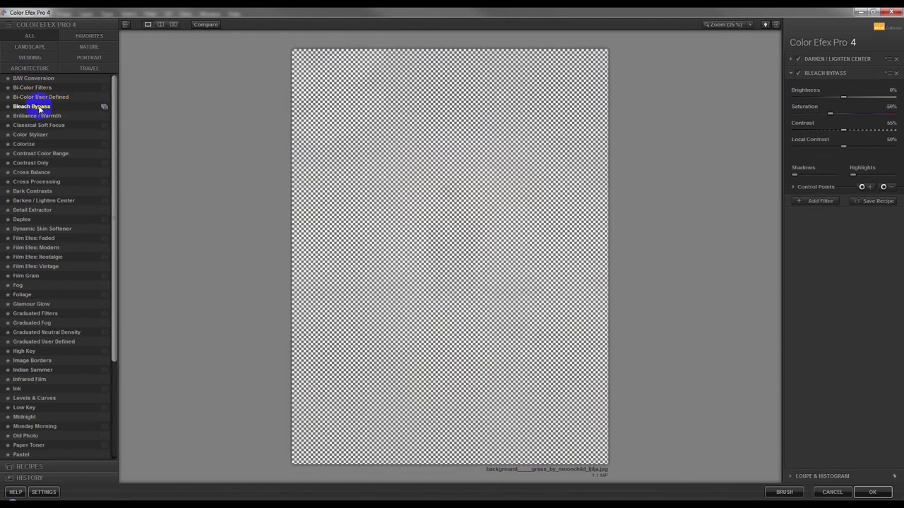
click(37, 116)
click(33, 126)
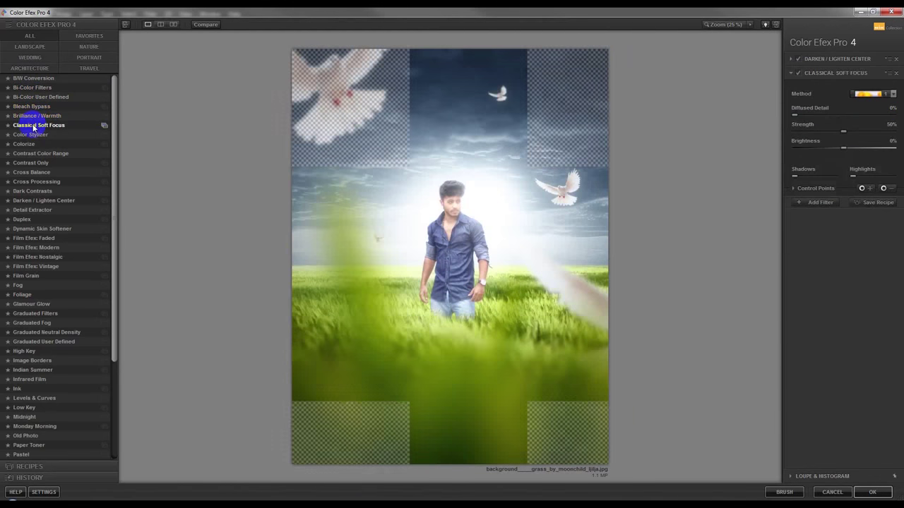
click(33, 117)
click(27, 134)
click(25, 144)
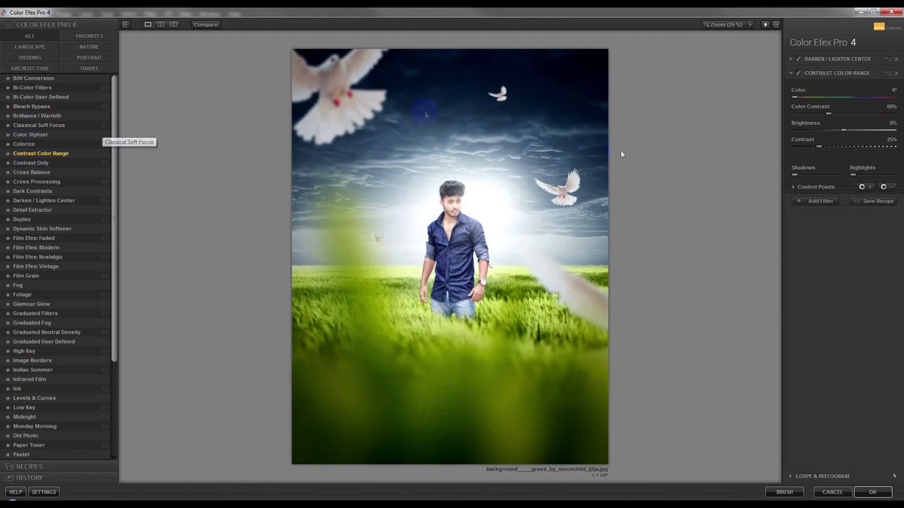
Set Contrast Color Range to 0% brightness and 25% contrast, then apply the grade to Photoshop
click(799, 73)
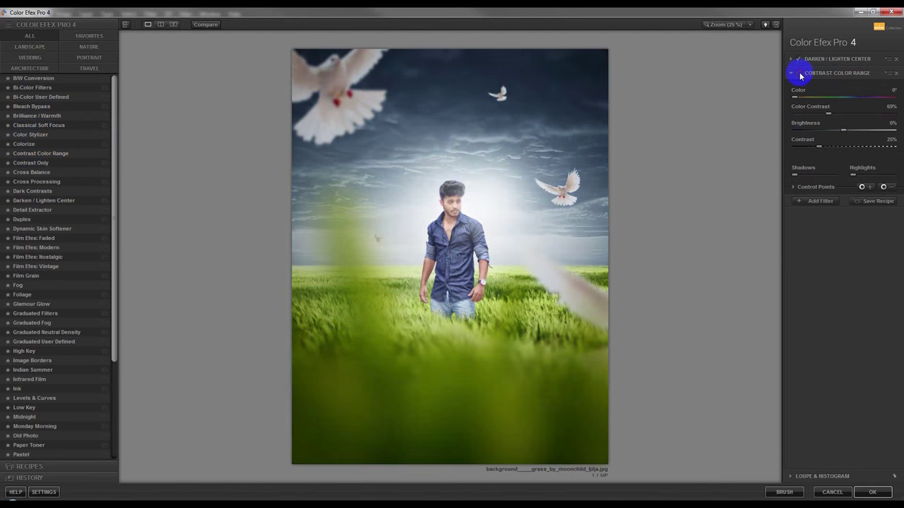
click(799, 73)
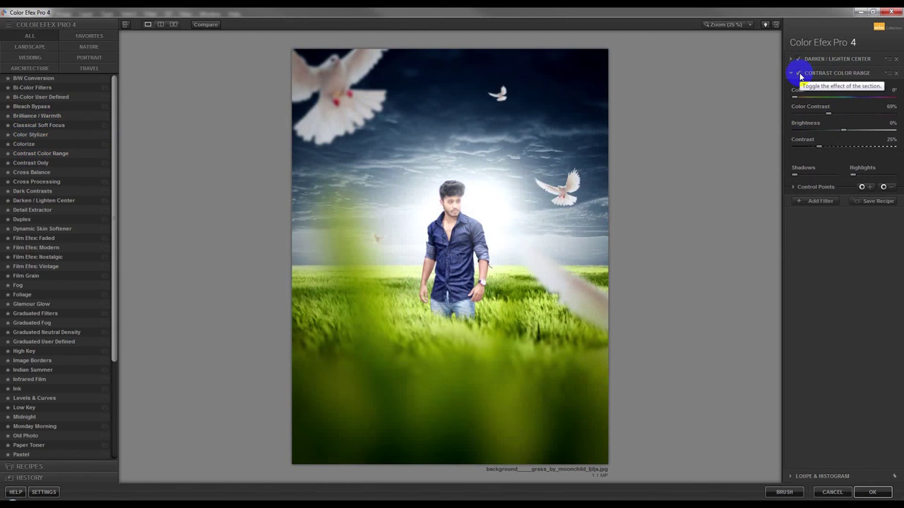
click(799, 61)
click(799, 61)
click(799, 61)
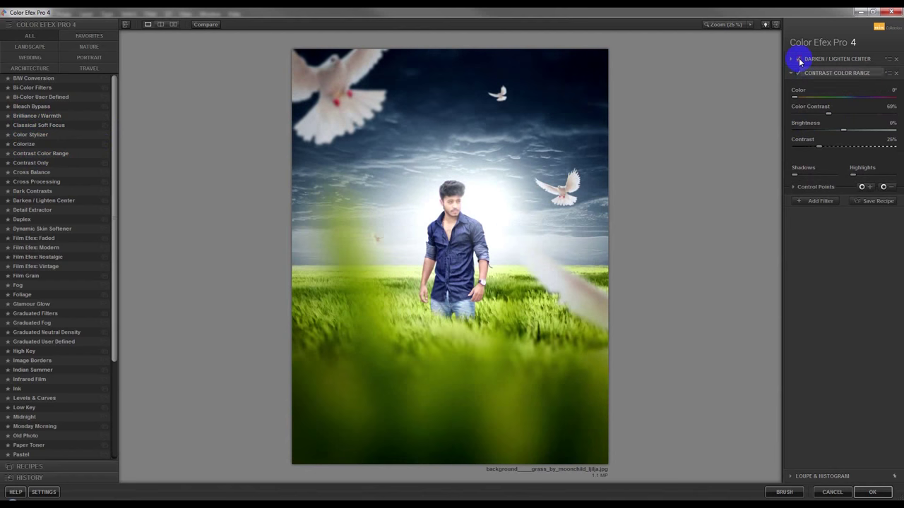
click(799, 61)
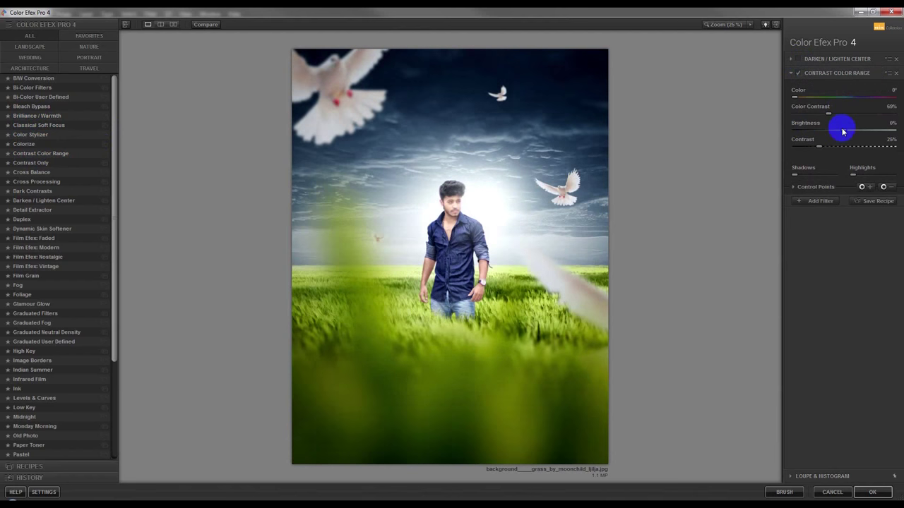
drag(842, 131, 842, 130)
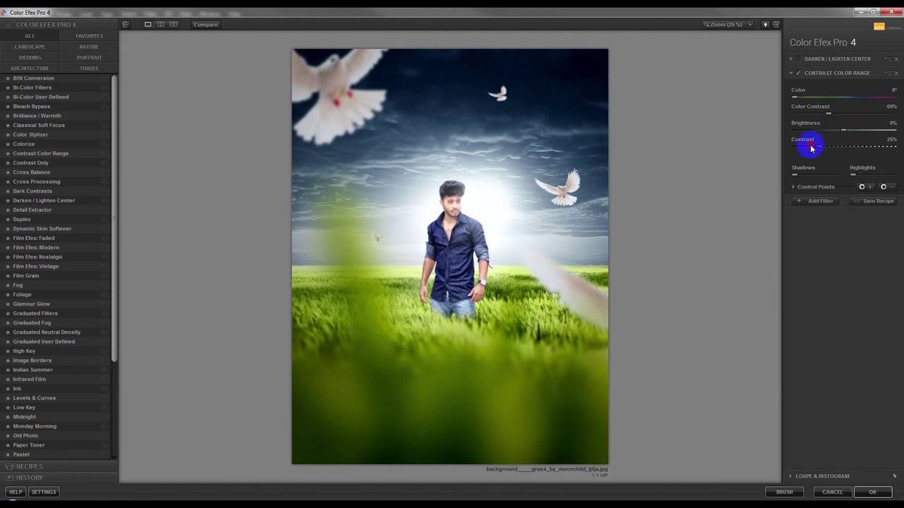
drag(802, 149, 812, 148)
click(889, 487)
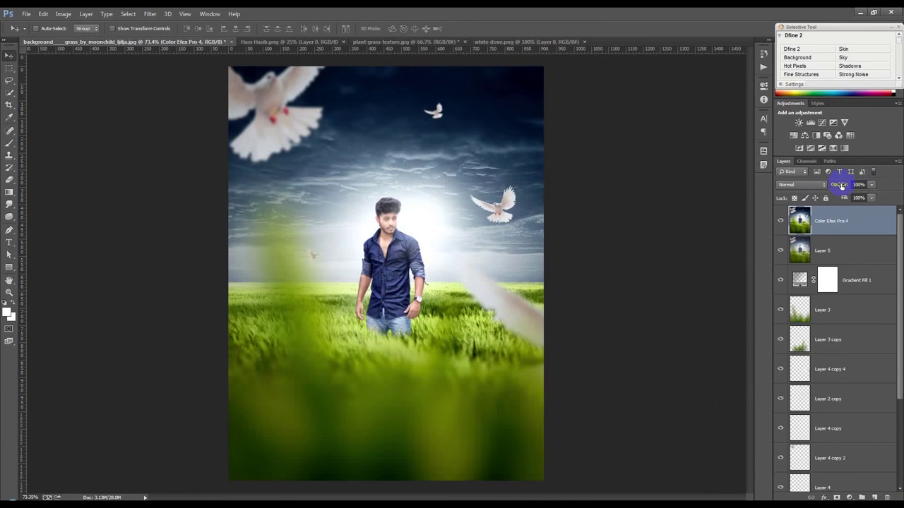
Set the Color Efex layer to 50% opacity and stamp all visible layers into Layer 6
key(5)
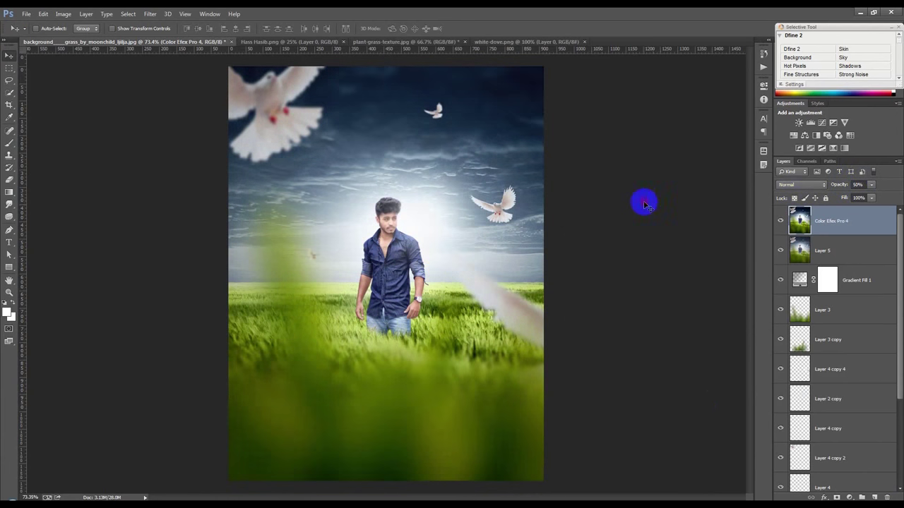
click(781, 223)
click(780, 223)
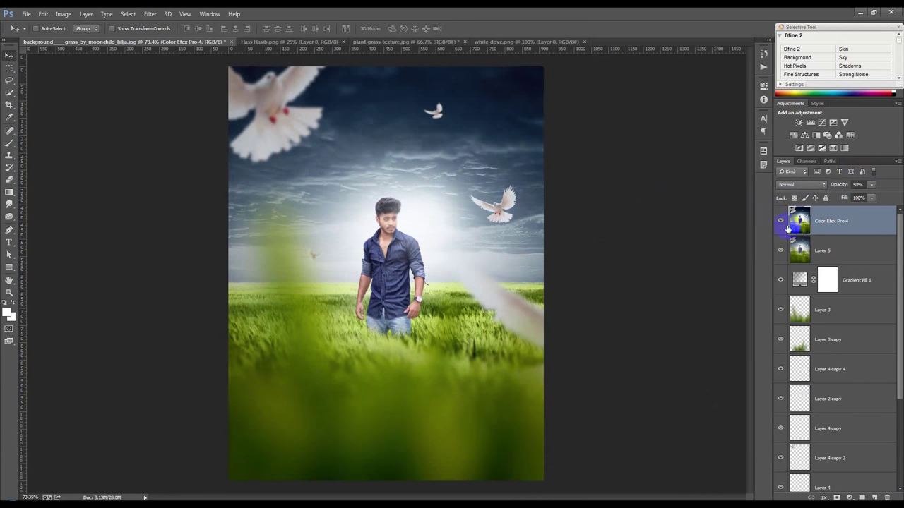
key(ctrl+shift+alt+e)
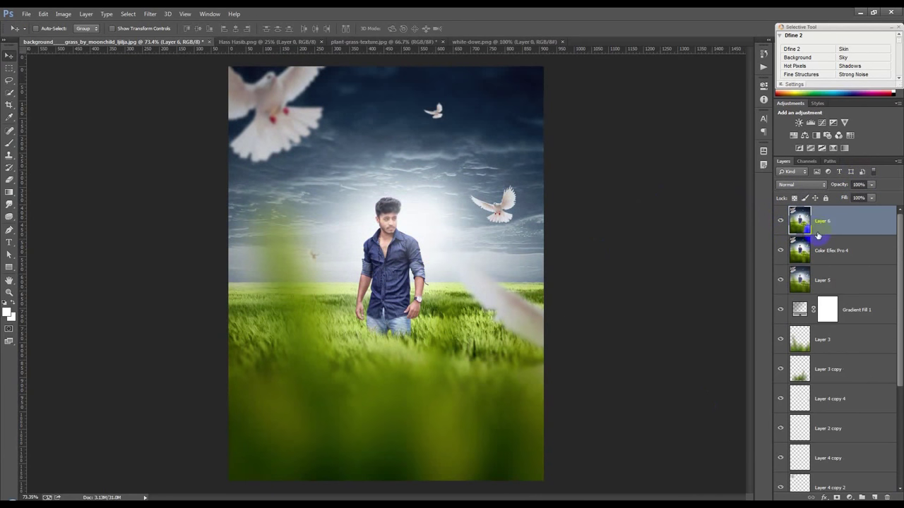
Open Color Efex Pro 4 on Layer 6 and preview the Glamour Glow filter
click(150, 14)
mouse_move(168, 220)
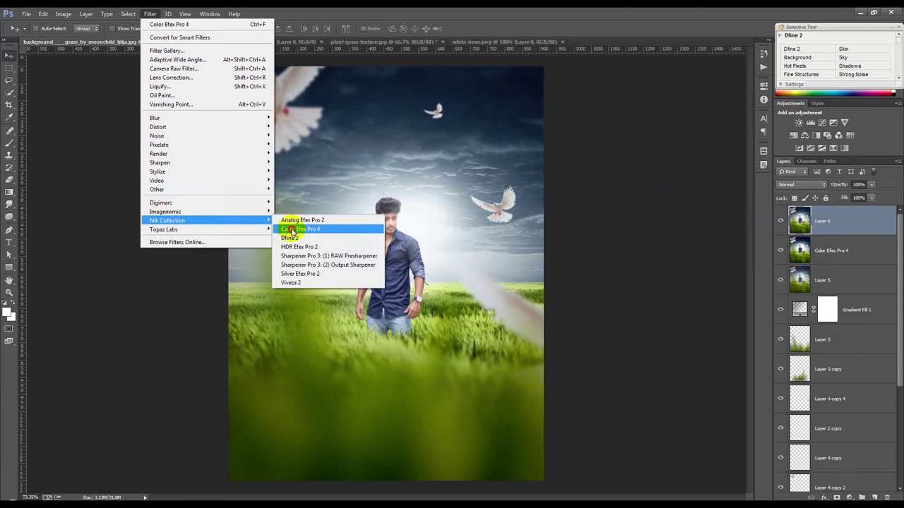
click(294, 230)
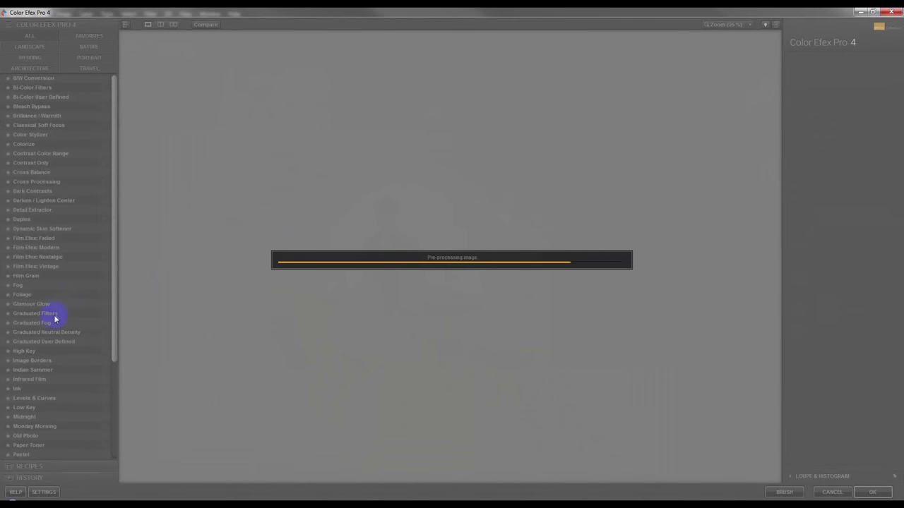
click(35, 305)
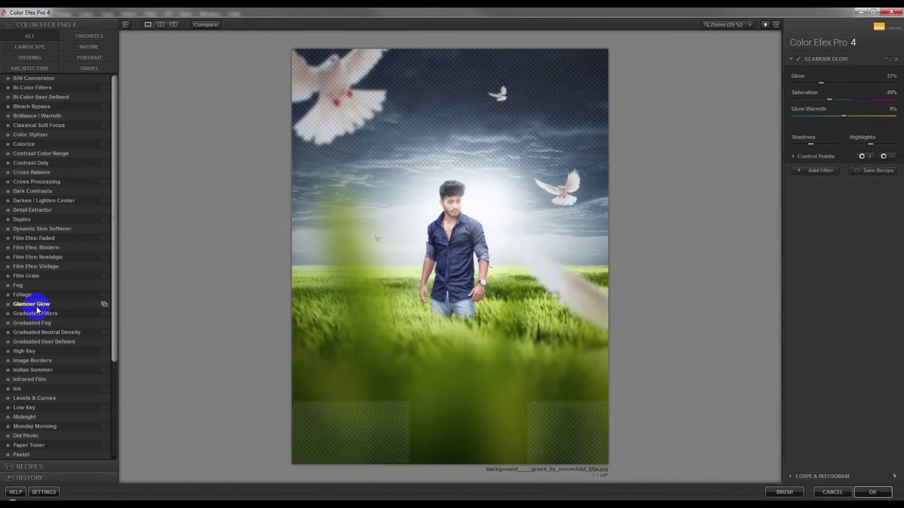
Switch to Detail Extractor, trying Strong Large Details and Extreme Details before picking 01 - Default
click(35, 211)
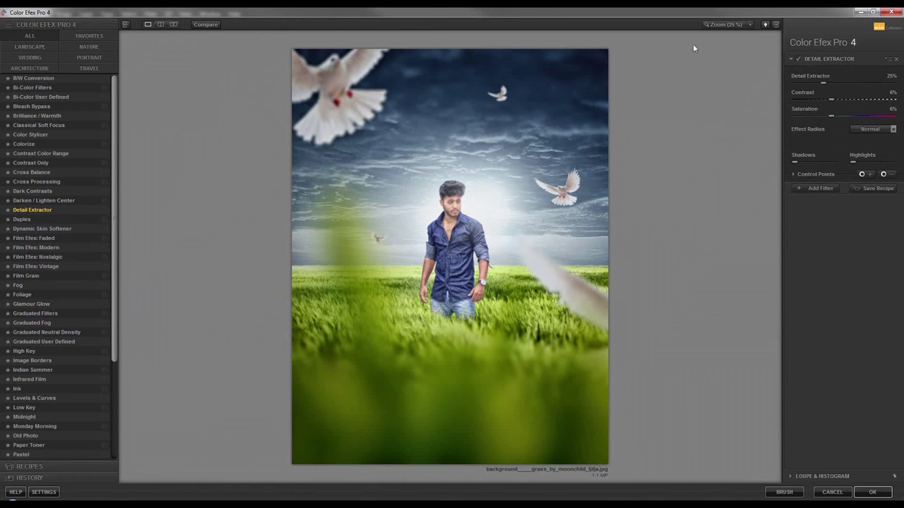
scroll(288, 120, up, 2)
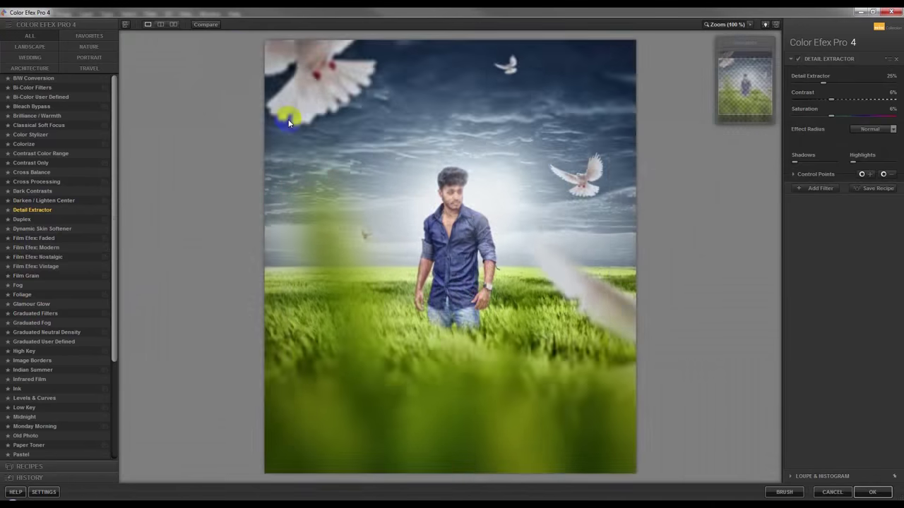
scroll(363, 92, up, 2)
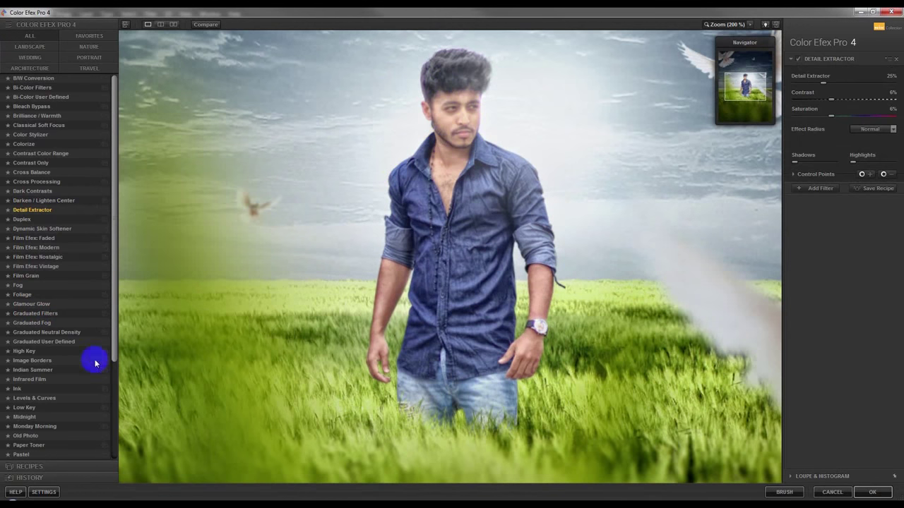
click(105, 209)
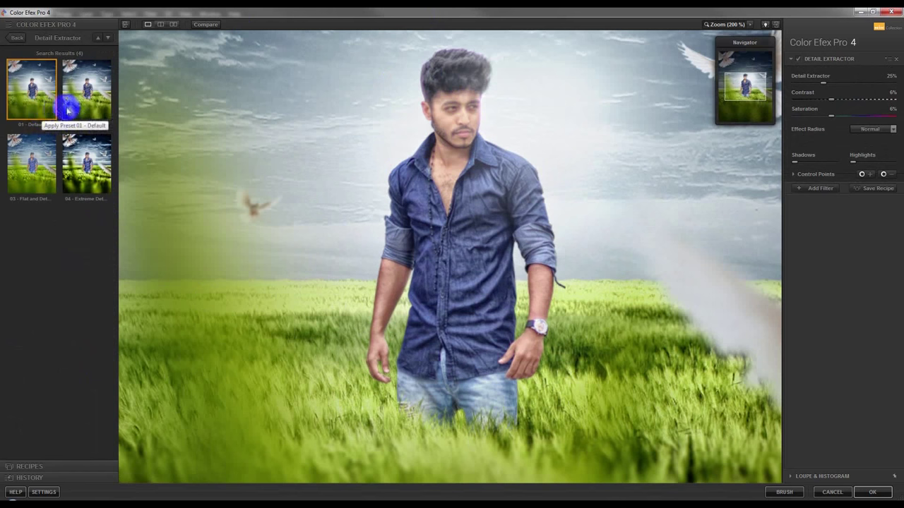
click(71, 104)
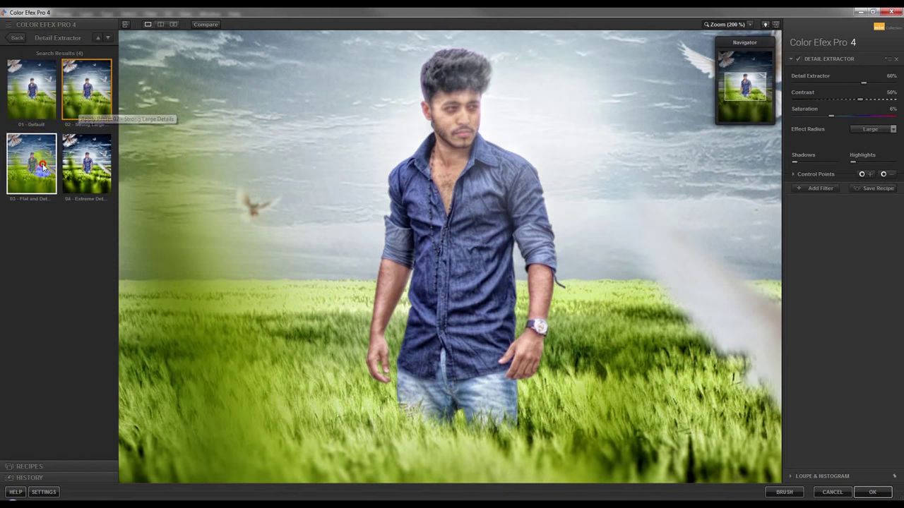
click(43, 167)
click(85, 164)
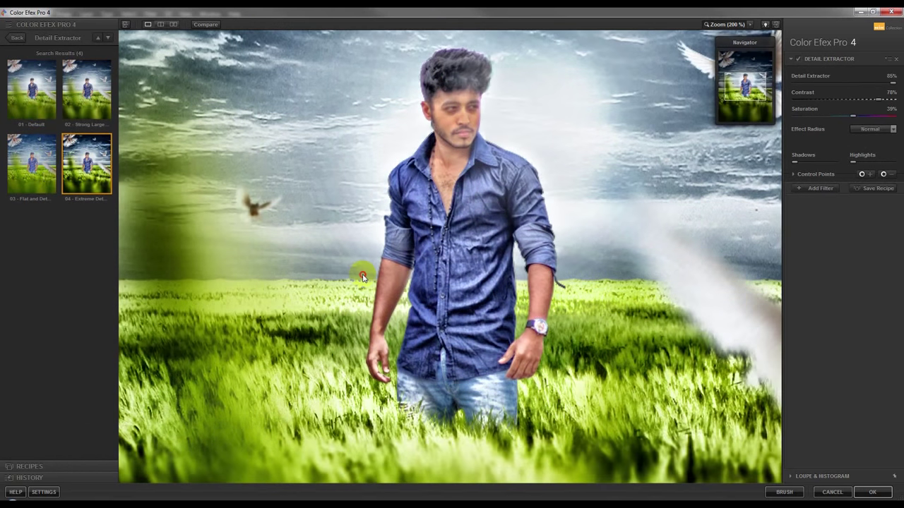
click(362, 276)
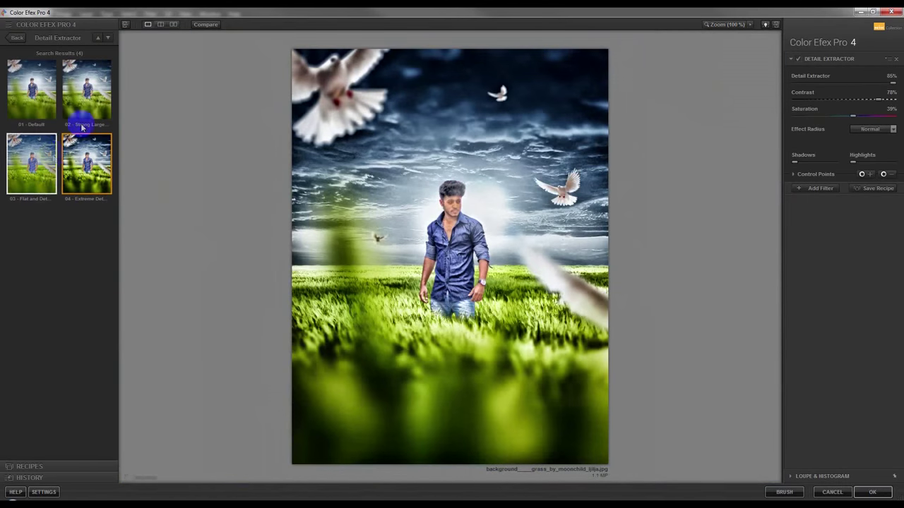
click(74, 106)
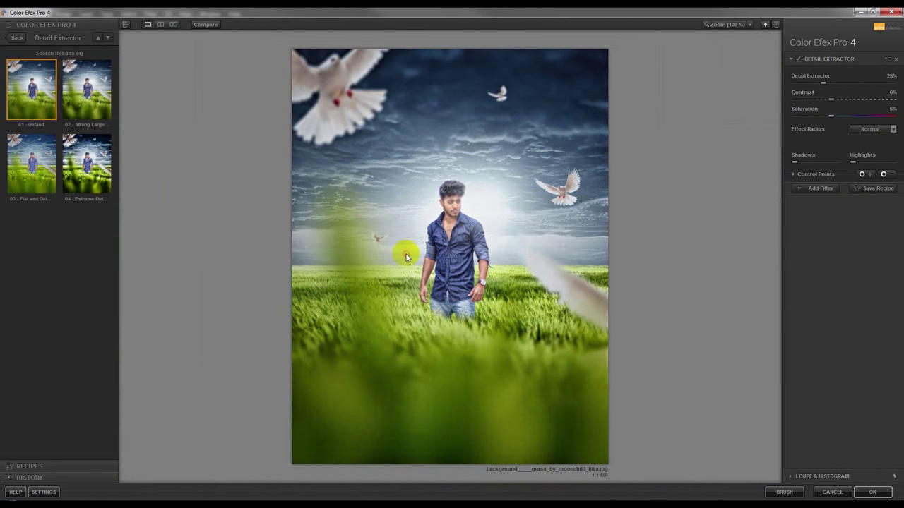
Compare the Default detail look on and off, then lower Detail Extractor to 7%
click(406, 256)
click(801, 63)
click(802, 63)
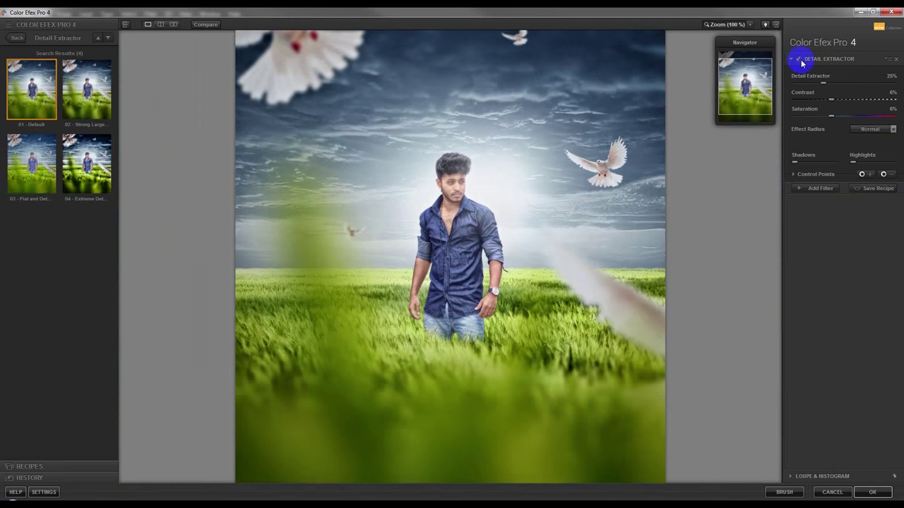
click(802, 64)
click(802, 64)
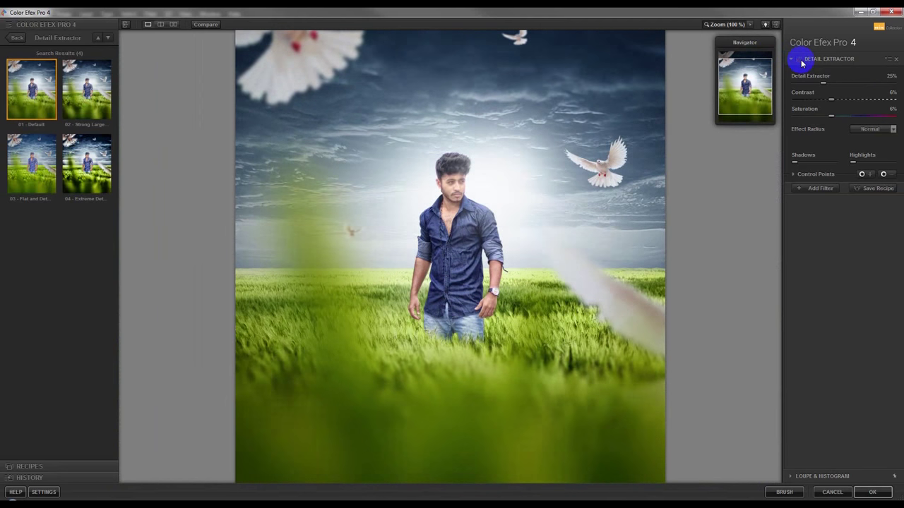
click(802, 63)
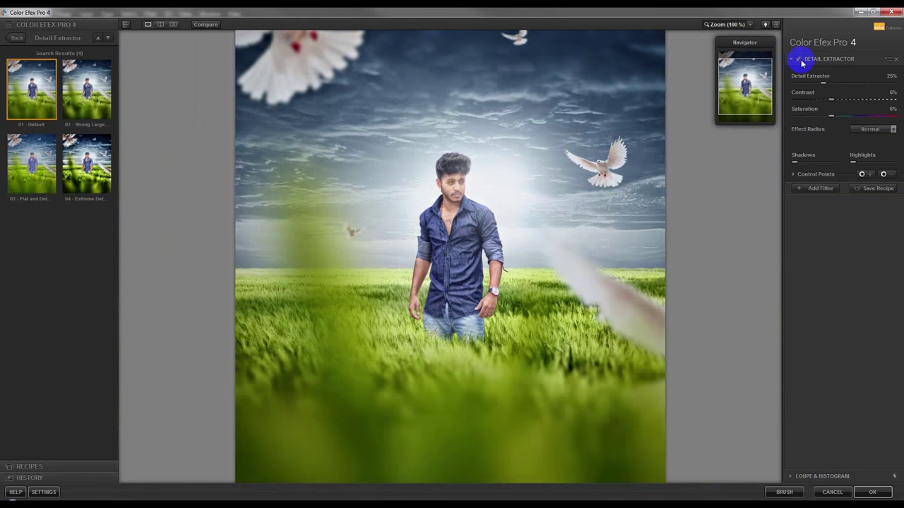
click(544, 167)
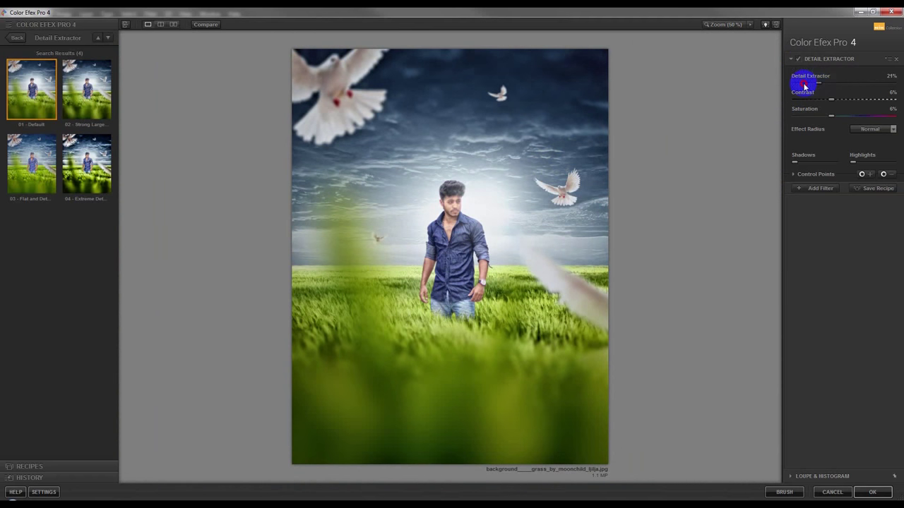
drag(807, 84, 828, 84)
Add Cross Processing as the second filter, using method B02 at 6% strength
click(819, 188)
click(17, 37)
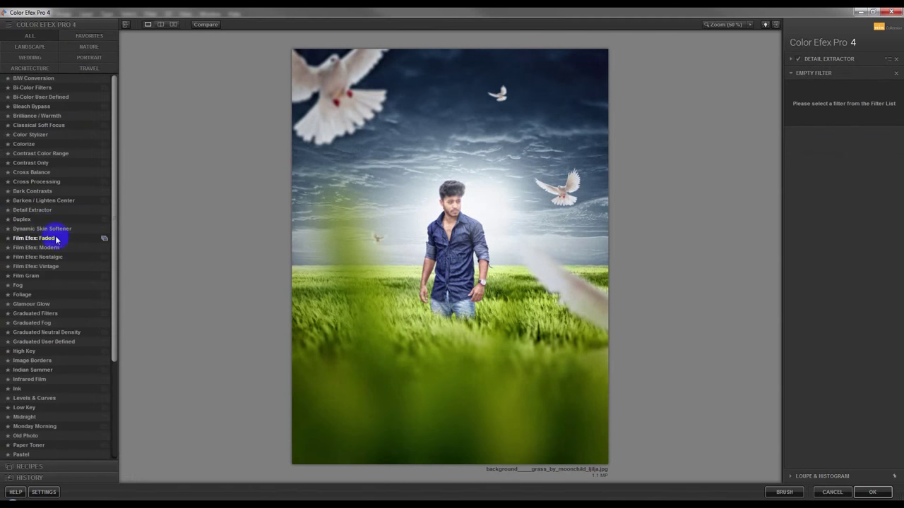
click(33, 210)
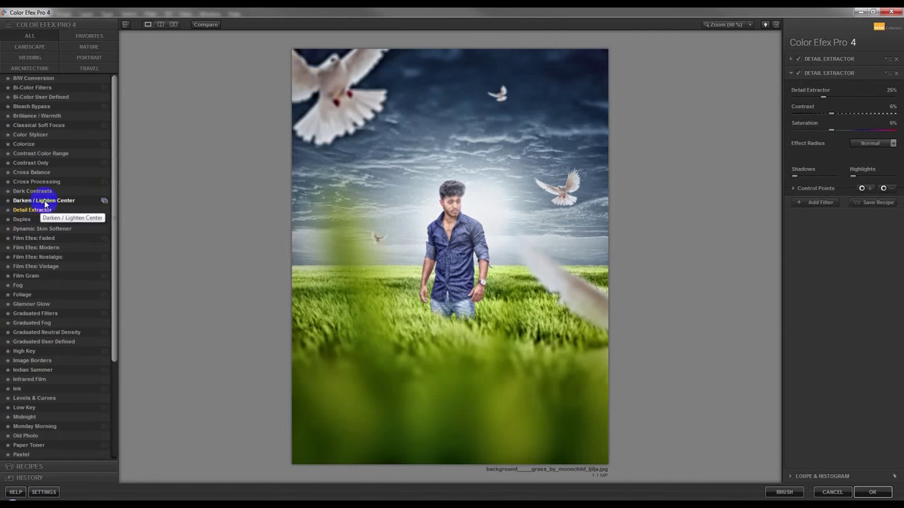
click(43, 202)
click(33, 173)
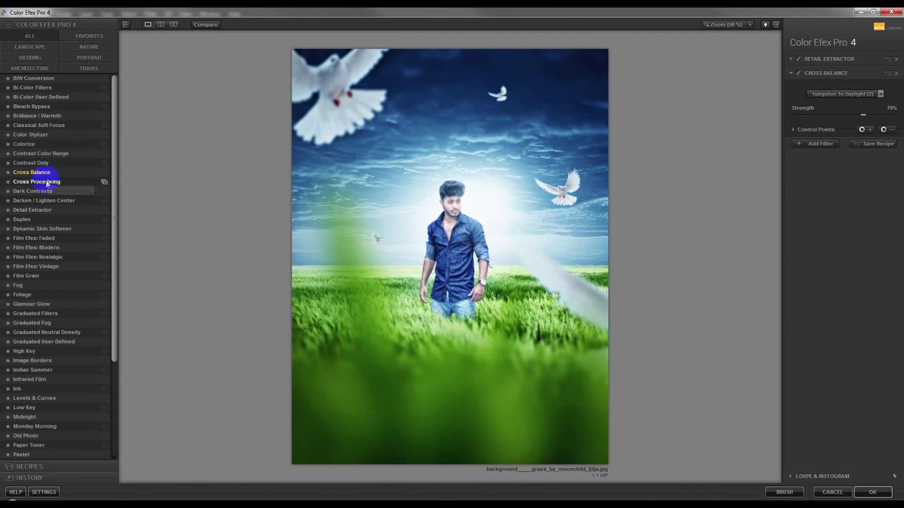
click(39, 182)
click(879, 97)
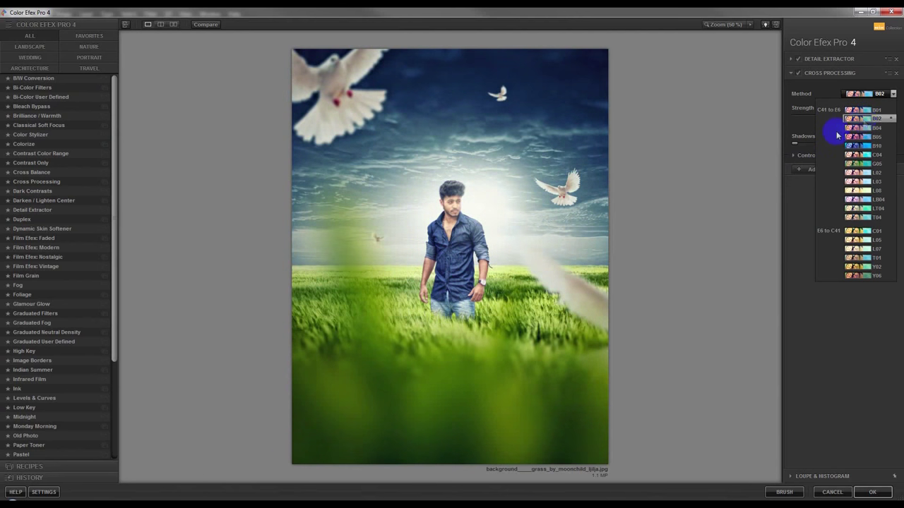
click(813, 352)
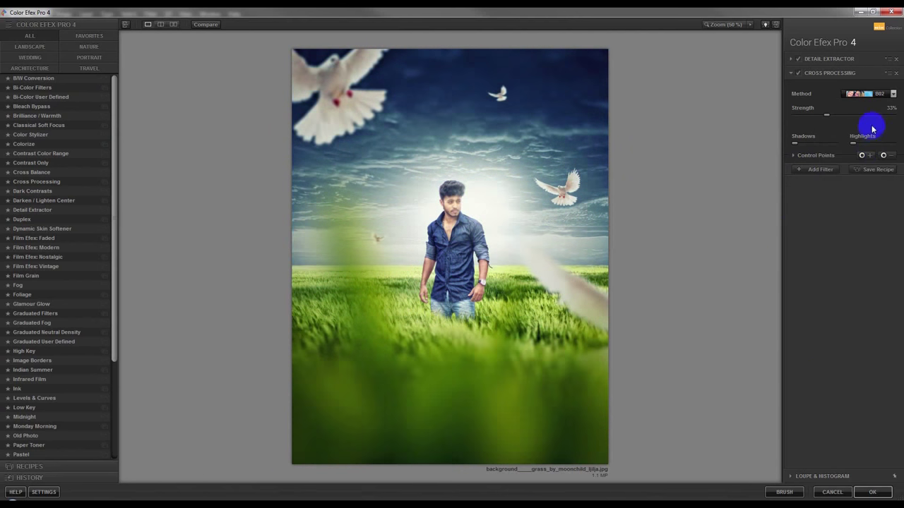
drag(826, 115, 813, 117)
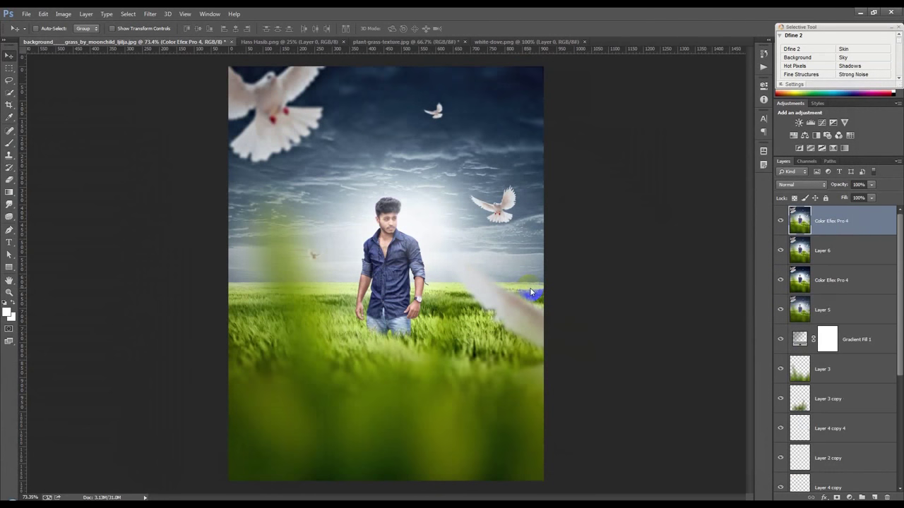
Try a lower opacity on the graded top layer, then set it back to 100%
drag(843, 185, 824, 186)
click(846, 186)
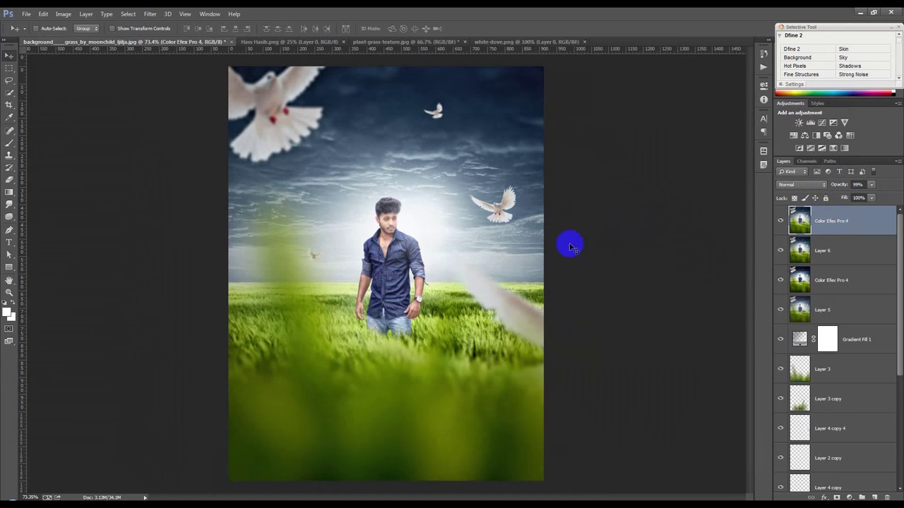
click(892, 189)
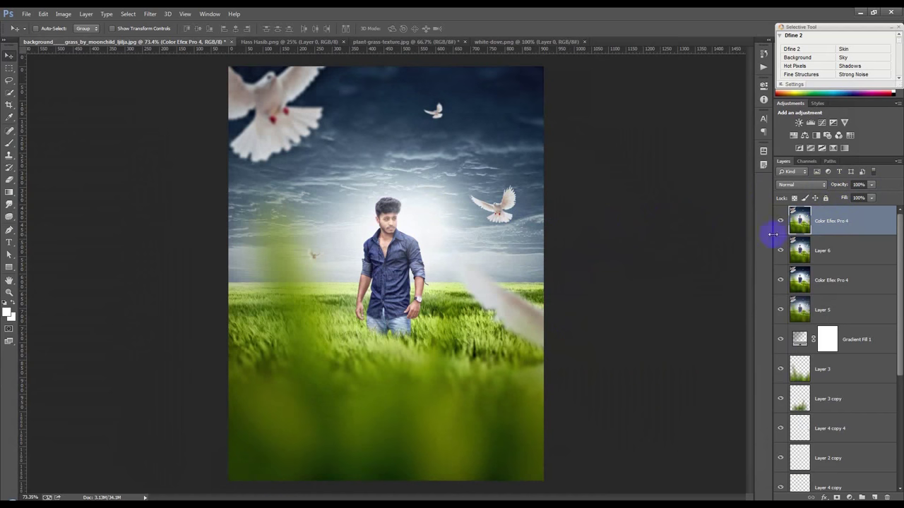
Toggle the graded top layer off and on to compare, then start Save As on the Desktop
click(780, 221)
click(780, 221)
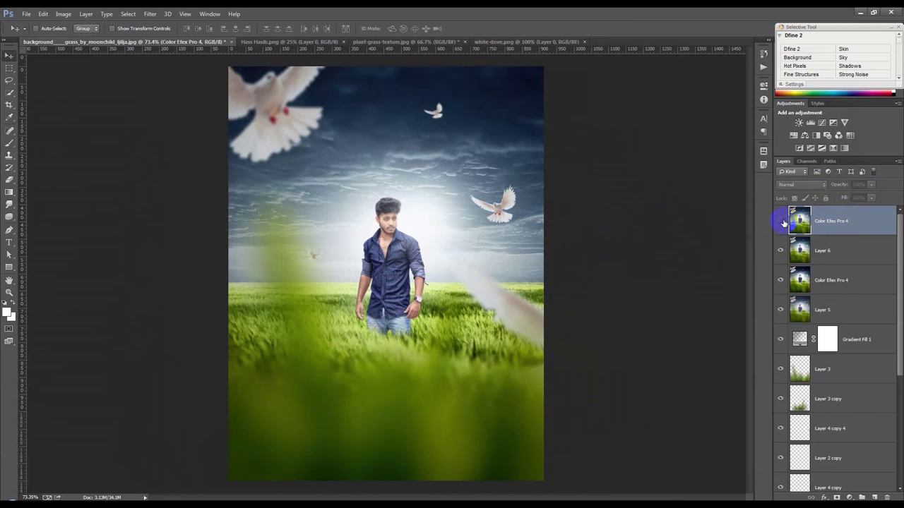
click(780, 221)
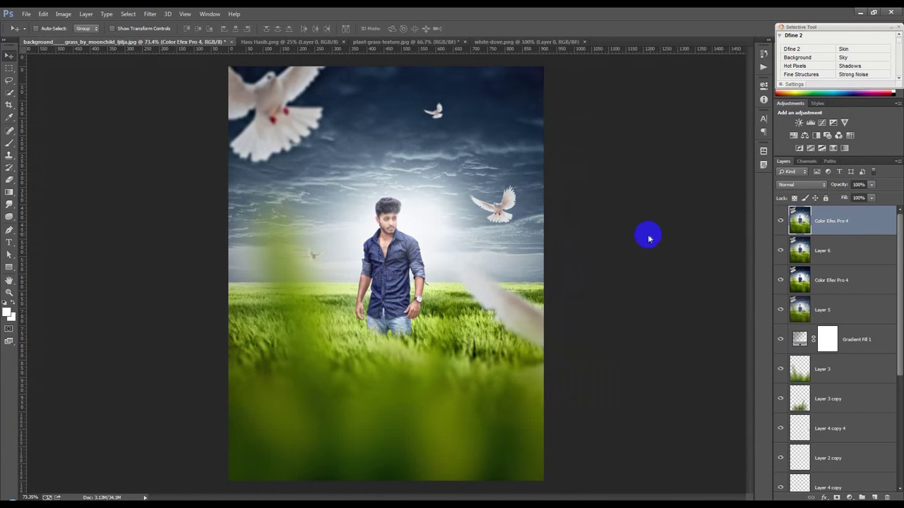
key(ctrl+shift+s)
click(39, 72)
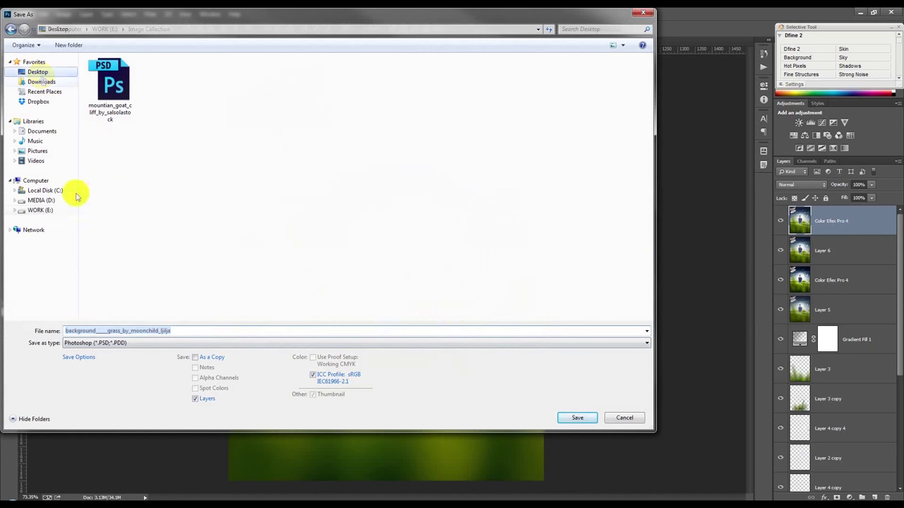
Save the composite to the Desktop as 'Photo Maipulation.psd' in Photoshop format
text(Photo Maipulation)
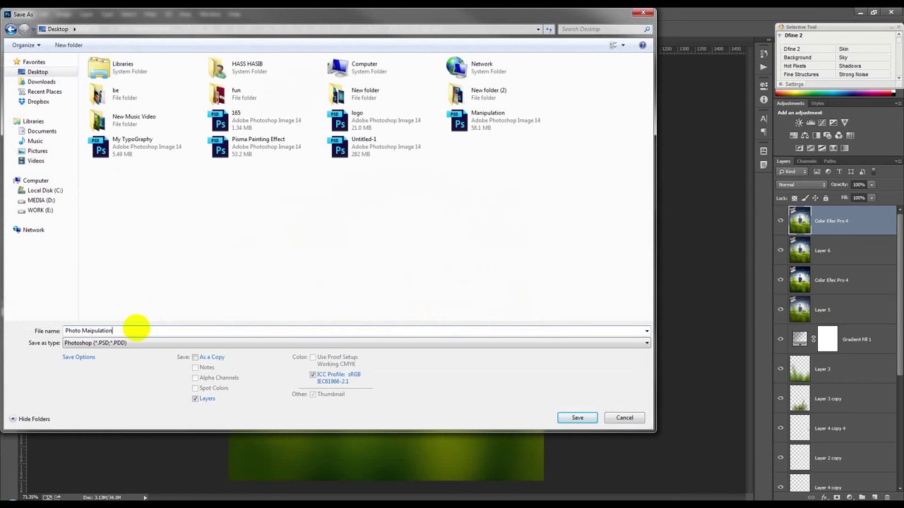
key(Return)
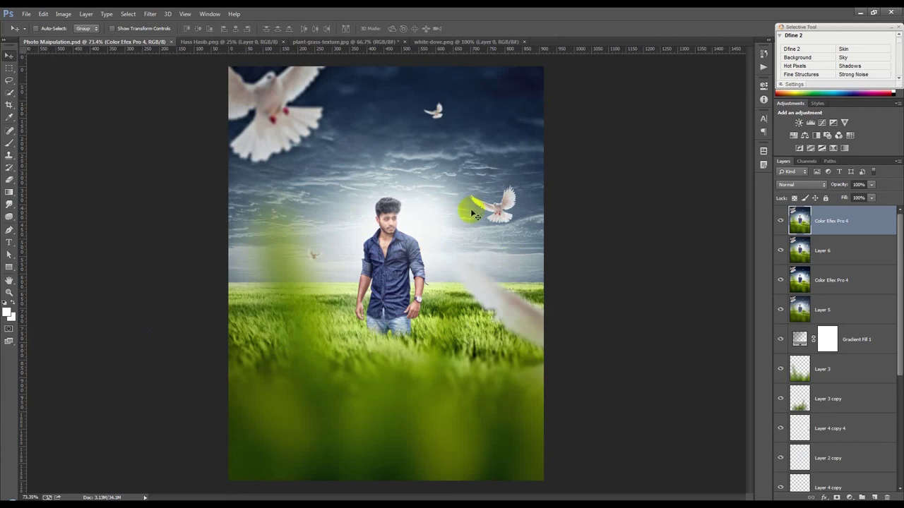
click(572, 306)
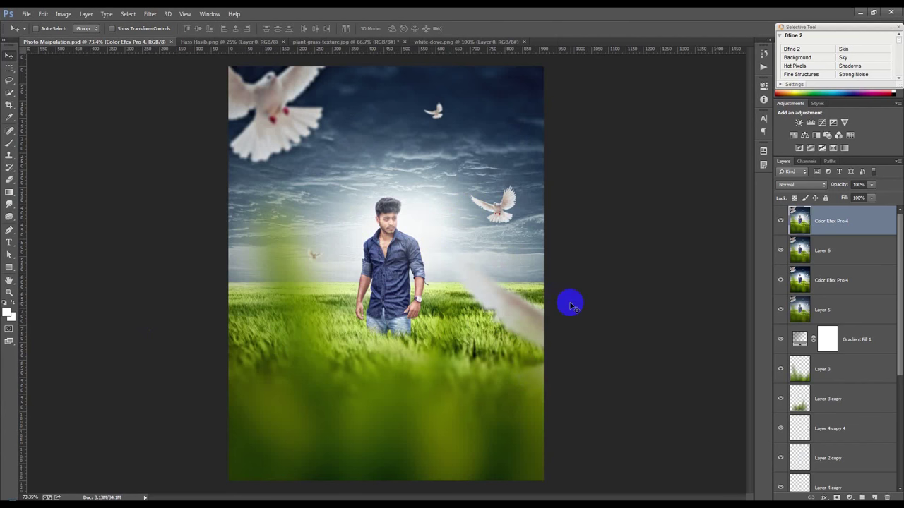
With a 400 px Blur Tool brush, soften patches of the sky and foreground grass
click(9, 204)
click(40, 204)
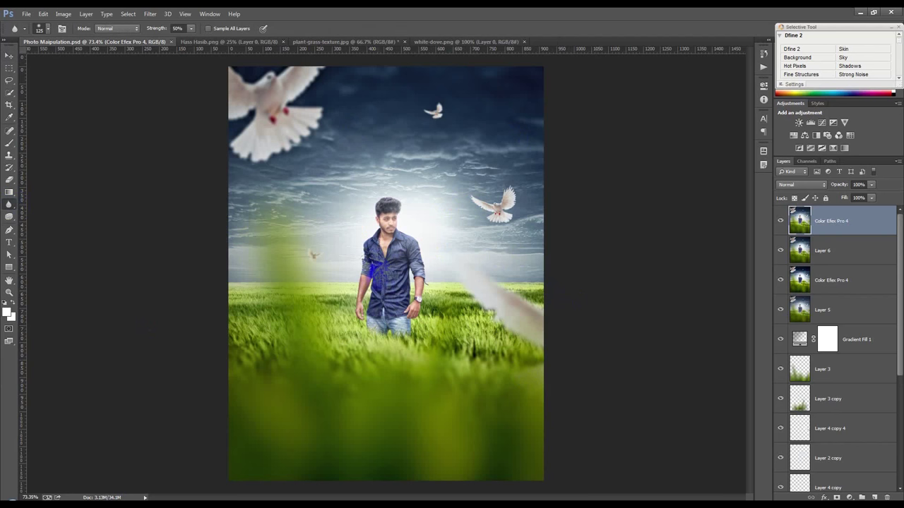
key(bracketright)
key(bracketright)
click(308, 234)
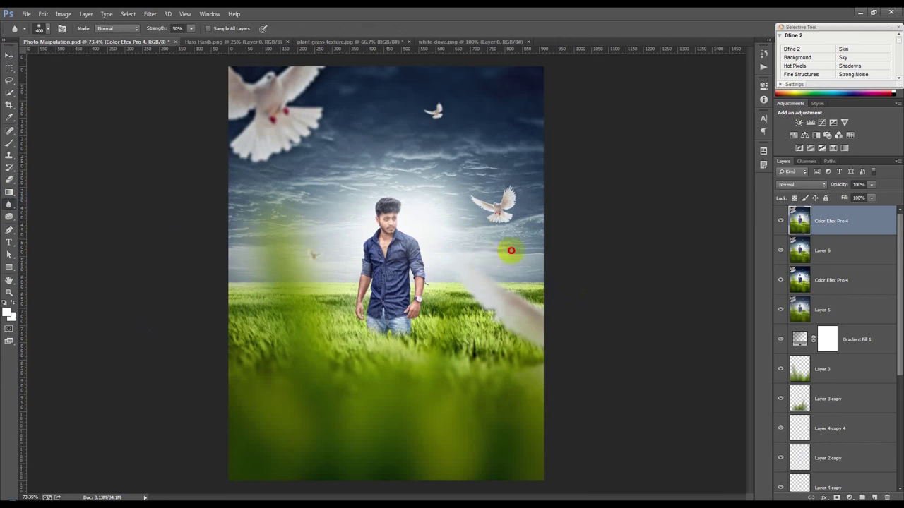
click(449, 167)
click(396, 355)
At brush size 200, blur the grass edges, the sky around the man, and the doves
key(bracketleft)
key(bracketleft)
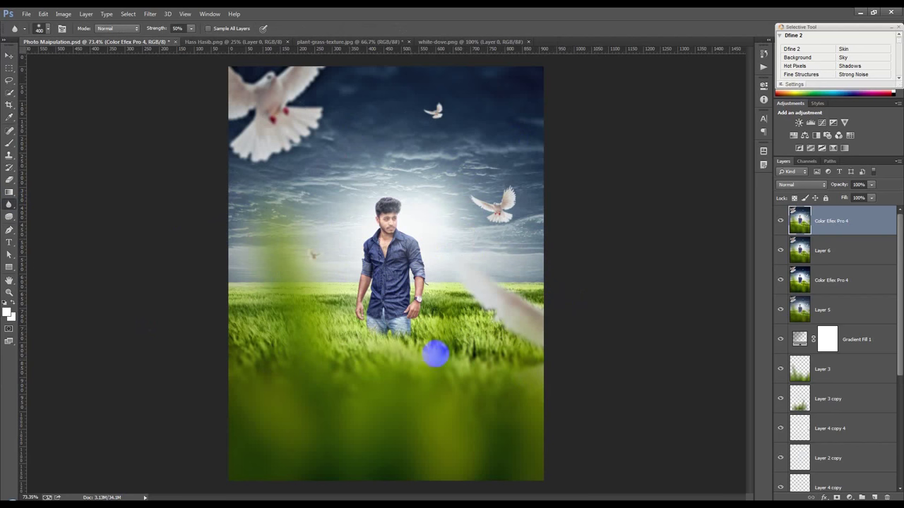
key(bracketleft)
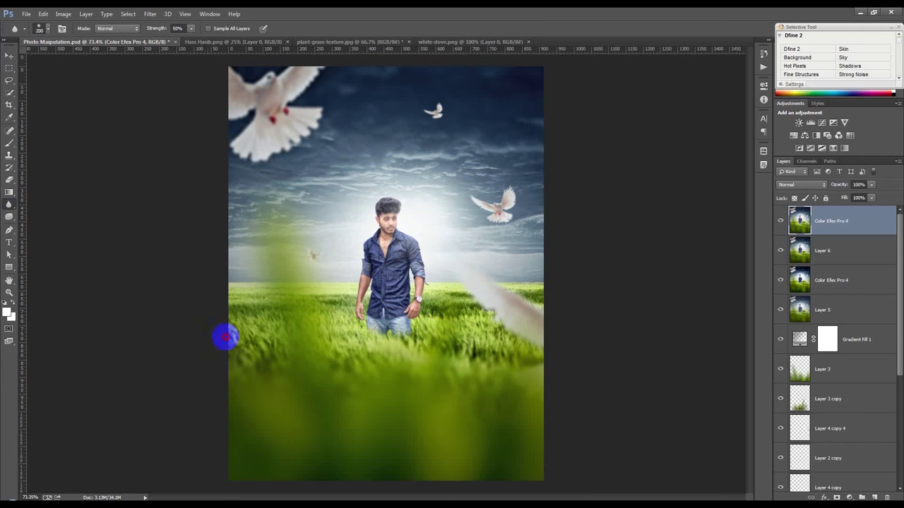
click(507, 280)
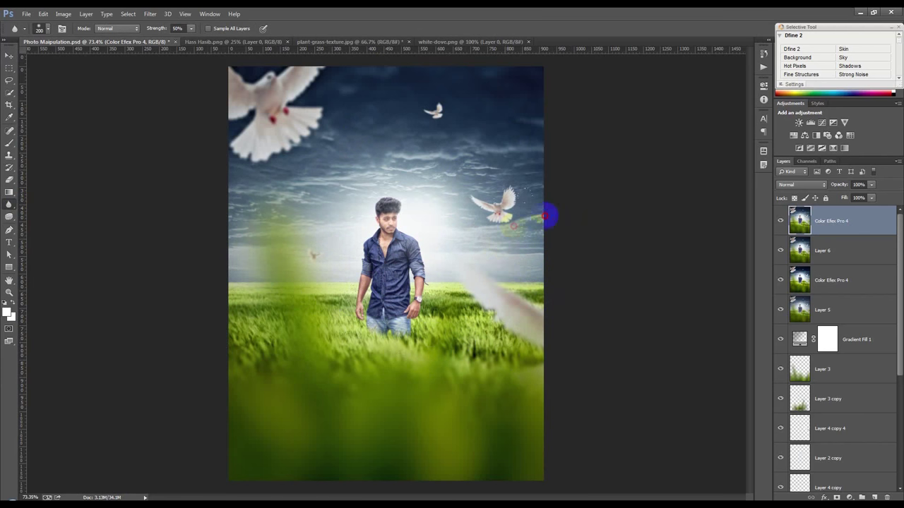
click(368, 174)
click(327, 232)
click(390, 165)
click(354, 148)
click(320, 117)
click(456, 362)
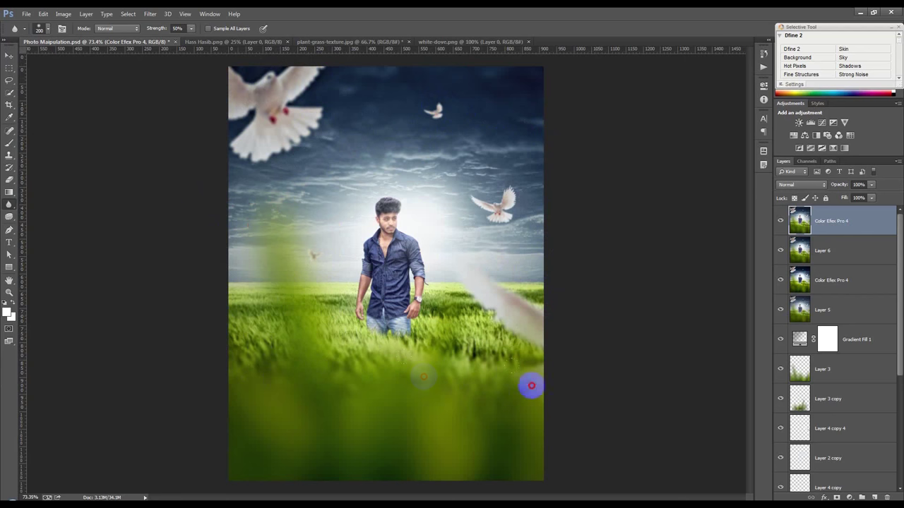
click(9, 55)
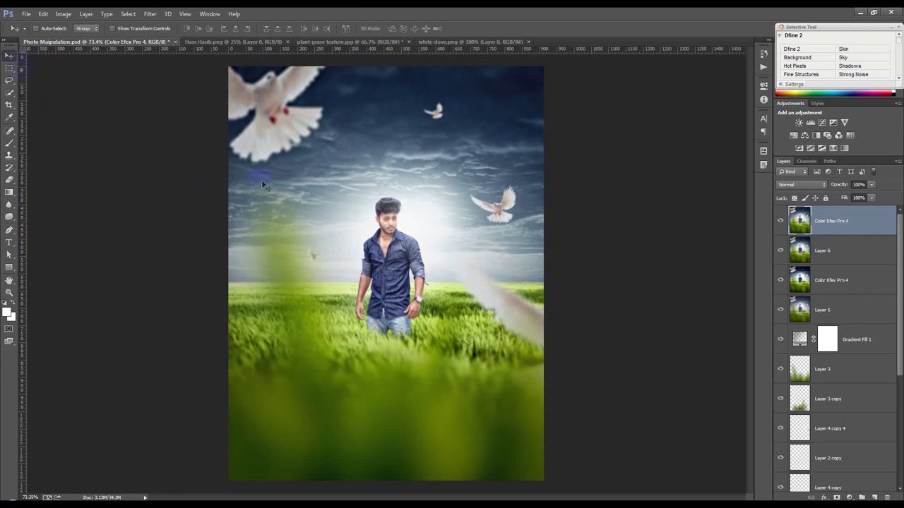
Zoomed in, blur extra sky patches beside the man's head and around the small dove
scroll(397, 277, up, 2)
scroll(397, 277, up, 1)
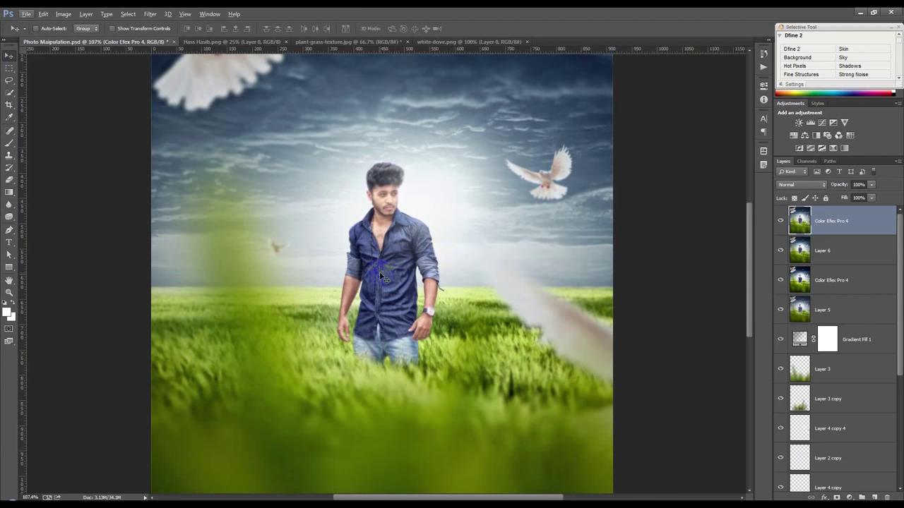
click(9, 204)
drag(304, 202, 295, 229)
click(303, 266)
click(483, 213)
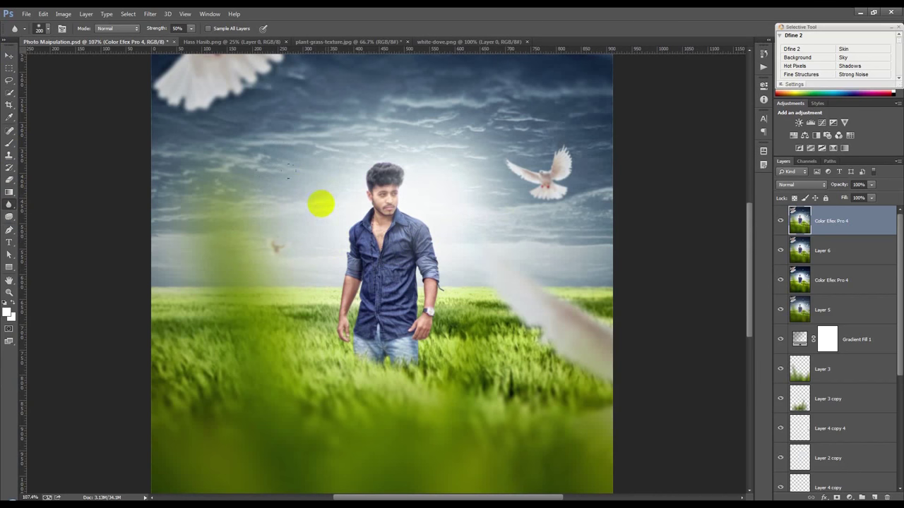
scroll(323, 201, down, 2)
scroll(323, 200, down, 2)
scroll(323, 200, down, 1)
scroll(386, 273, up, 1)
key(v)
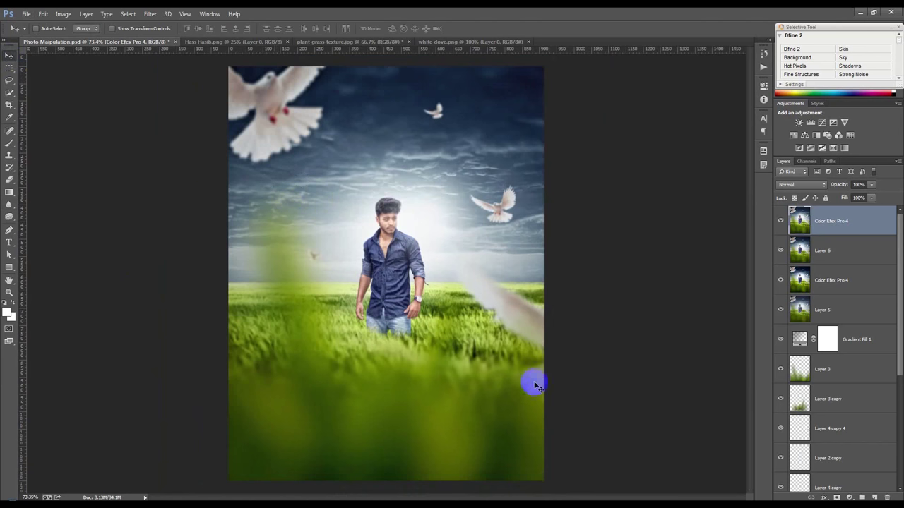